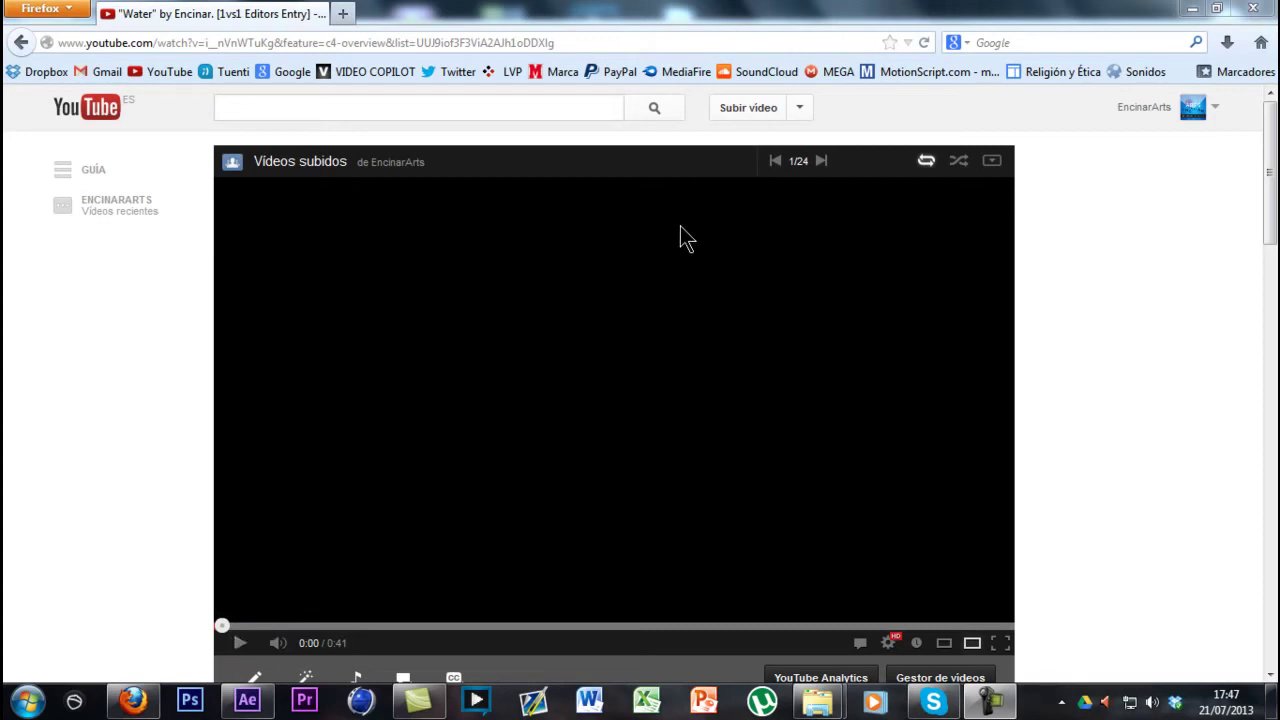
# Step: Play the opening seconds of the "Water" video to view the water effect, and pause it
pyautogui.click(240, 645)
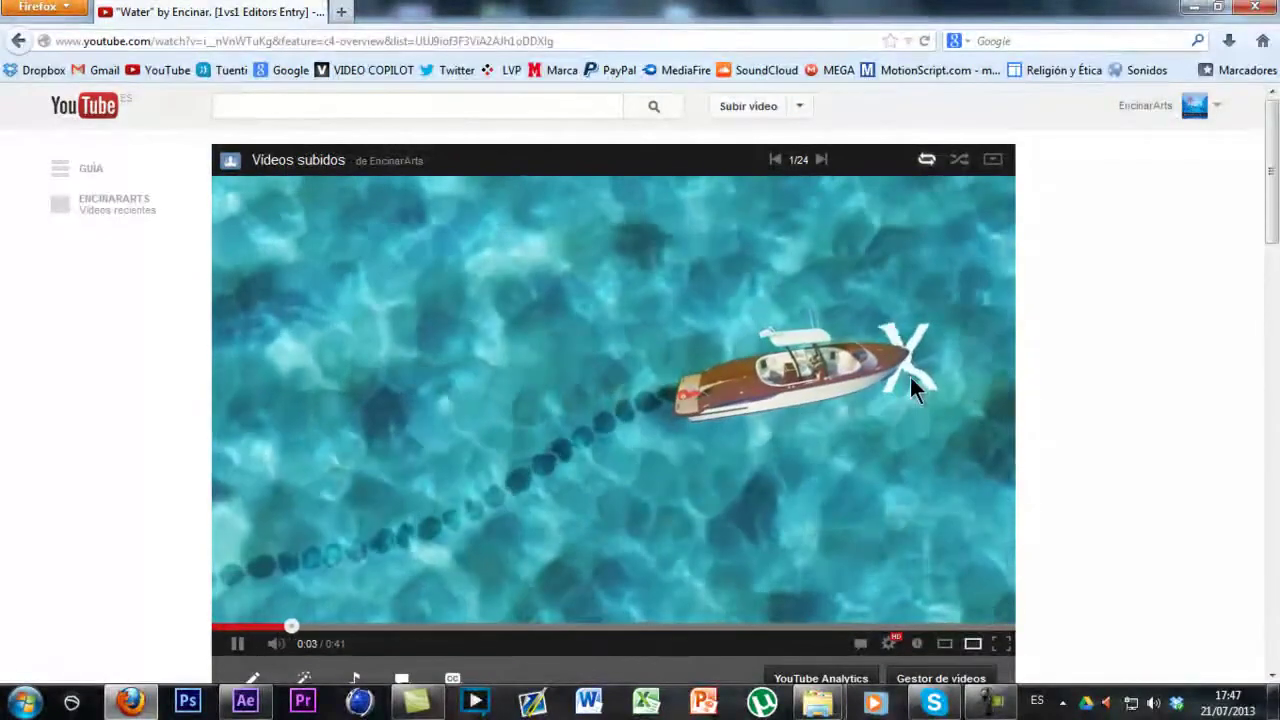
pyautogui.click(237, 644)
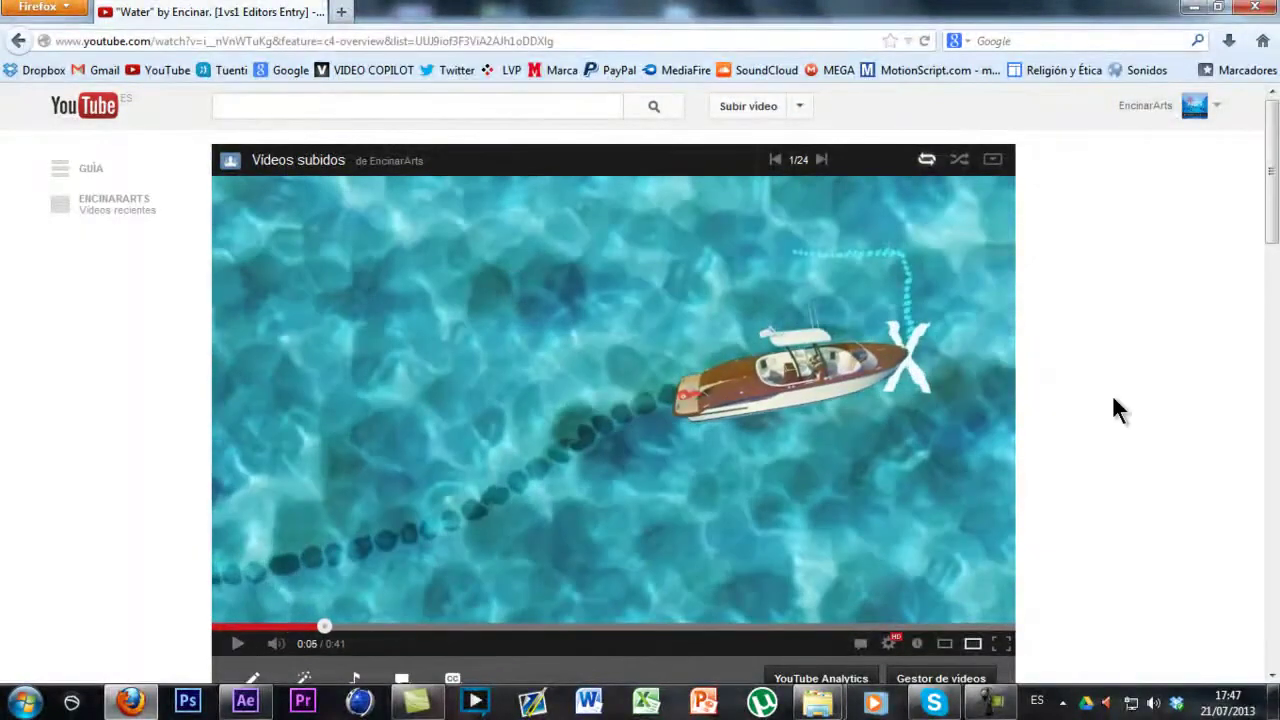
# Step: Switch to After Effects and create a 1280 x 720, 29.97 fps composition named Agua
pyautogui.click(246, 703)
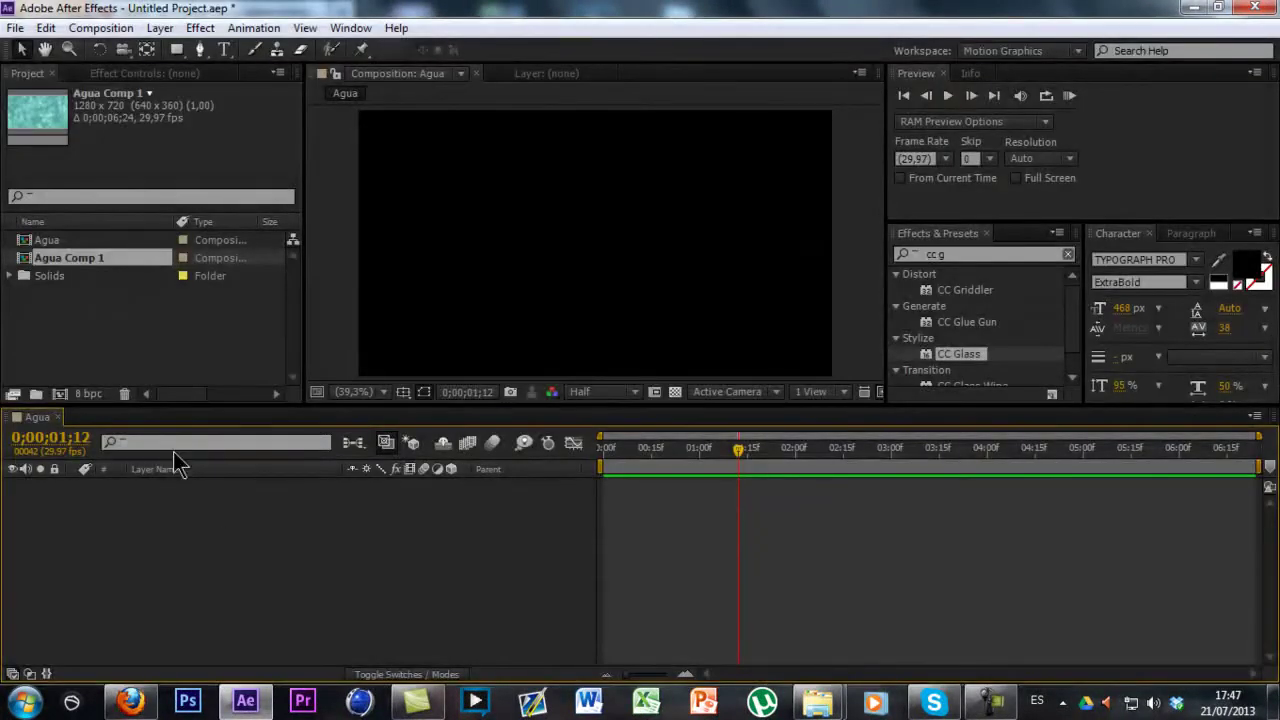
pyautogui.click(172, 362)
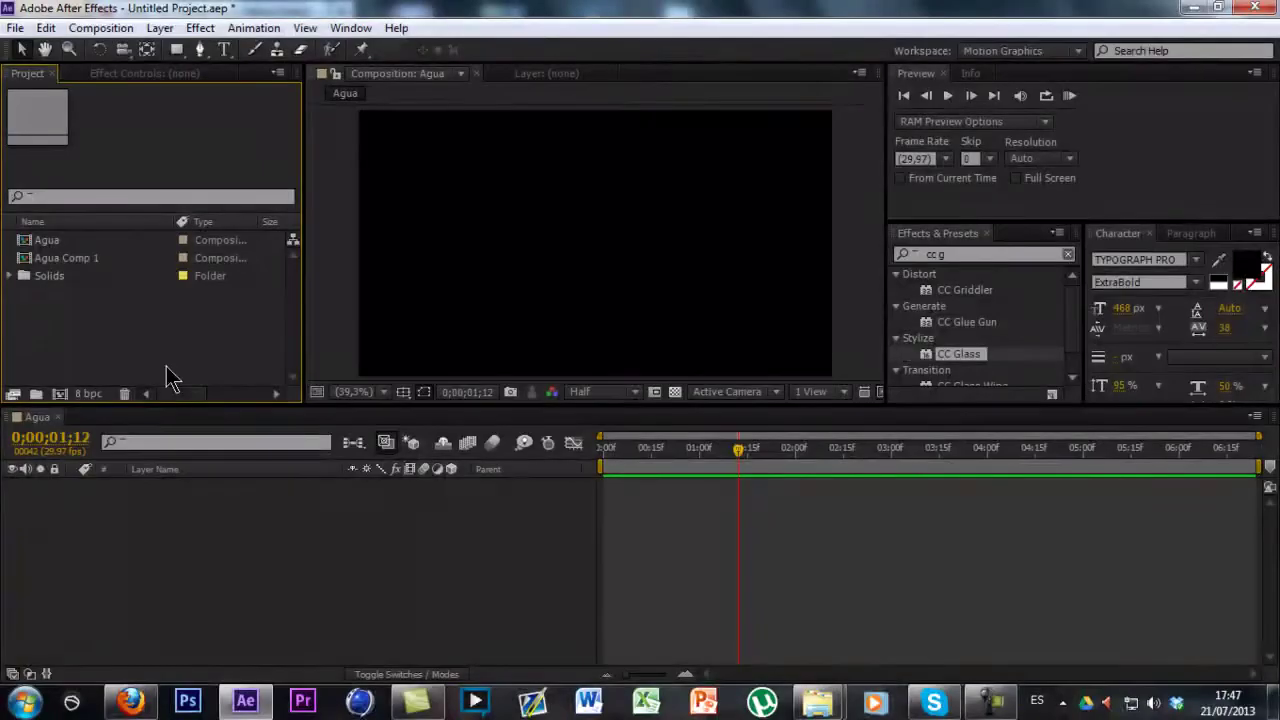
pyautogui.hotkey('ctrl', 'n')
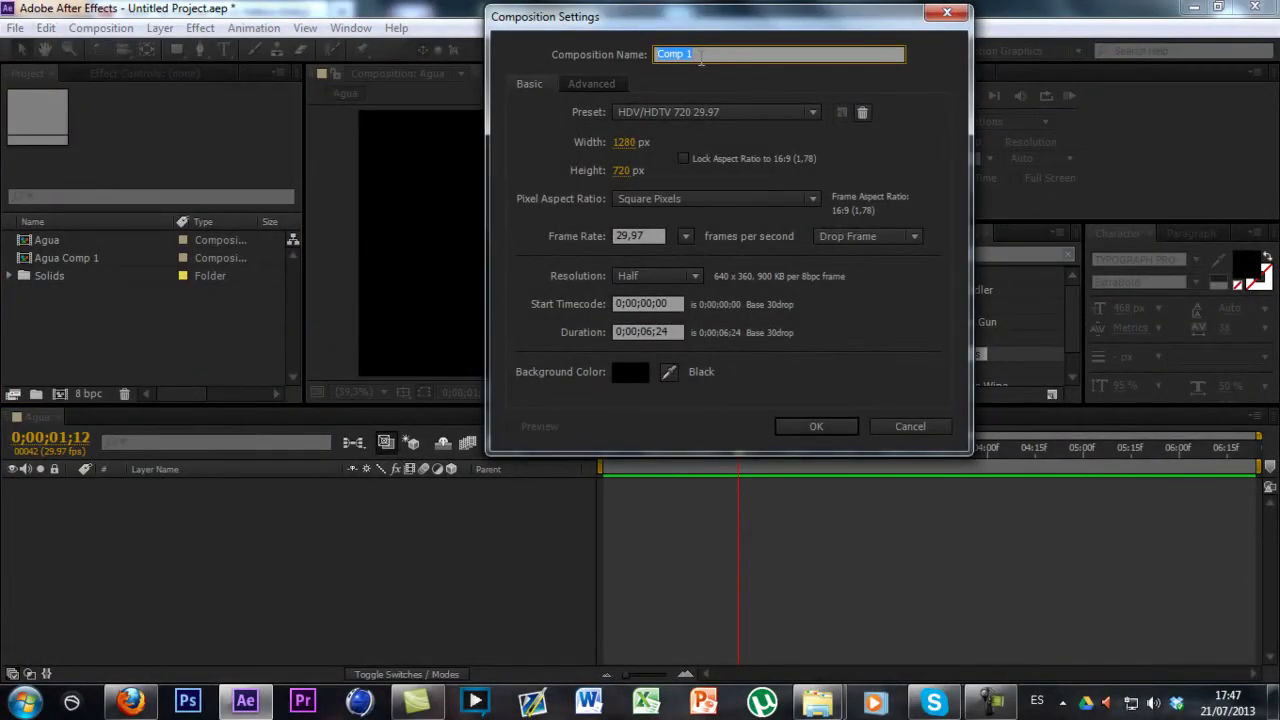
pyautogui.write('Agua')
pyautogui.click(815, 426)
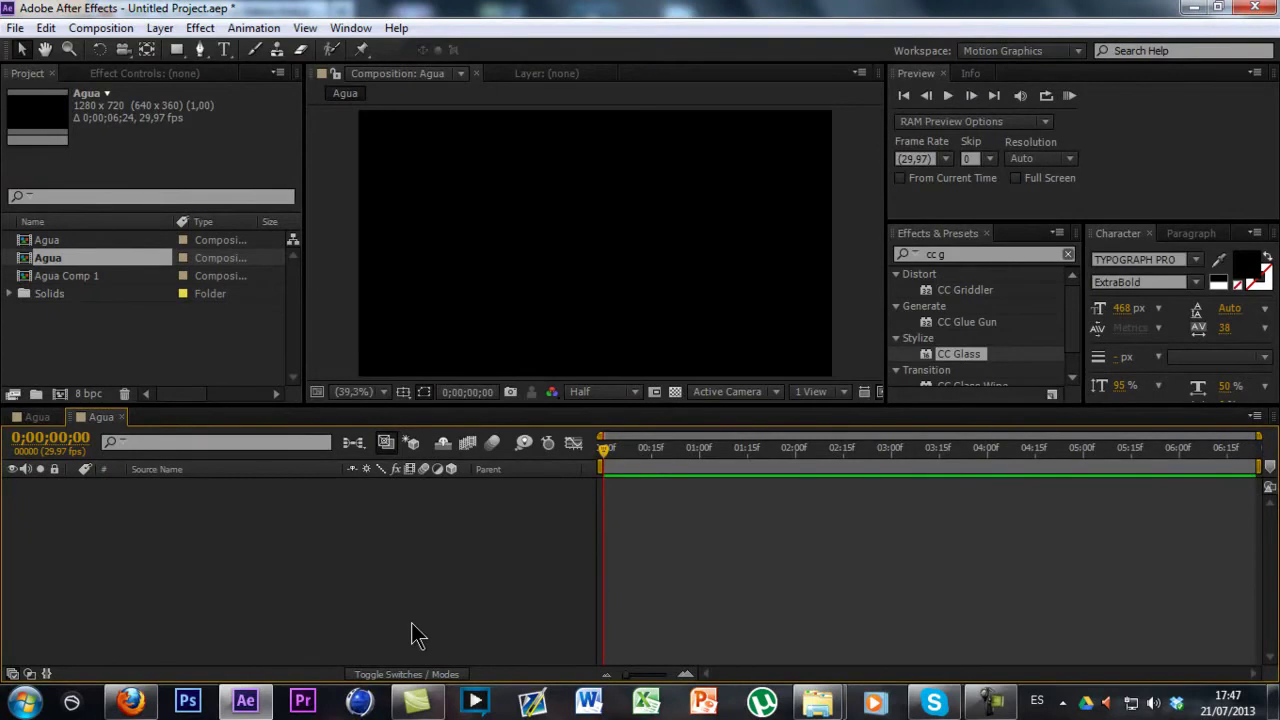
# Step: Add a 1280 x 720 px cyan solid layer named Fractal to the new composition
pyautogui.hotkey('ctrl', 'y')
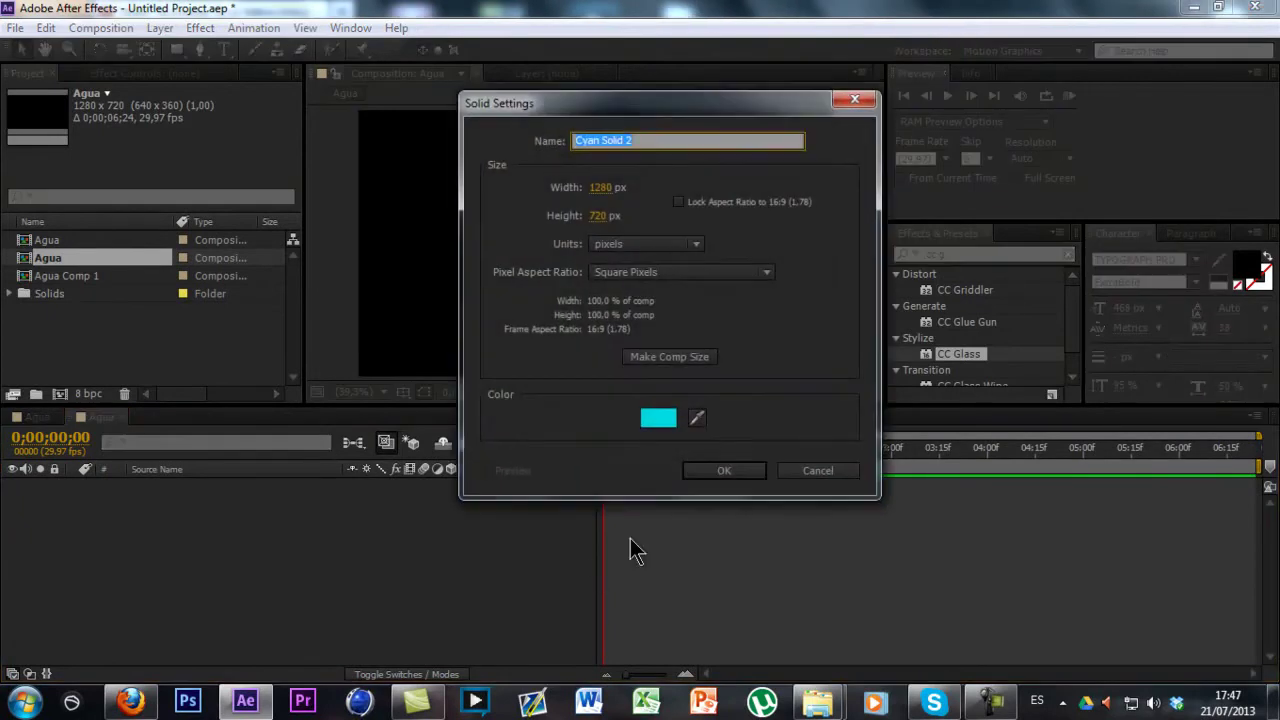
pyautogui.write('Fractal')
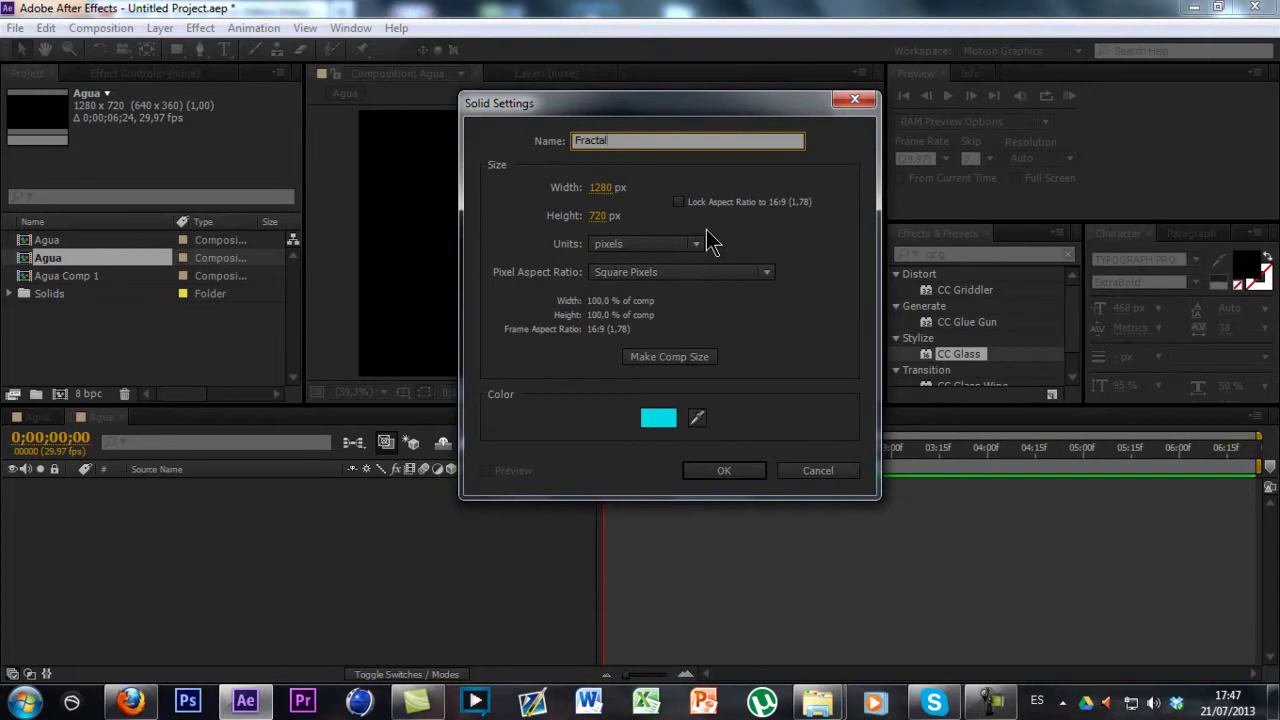
pyautogui.press('Return')
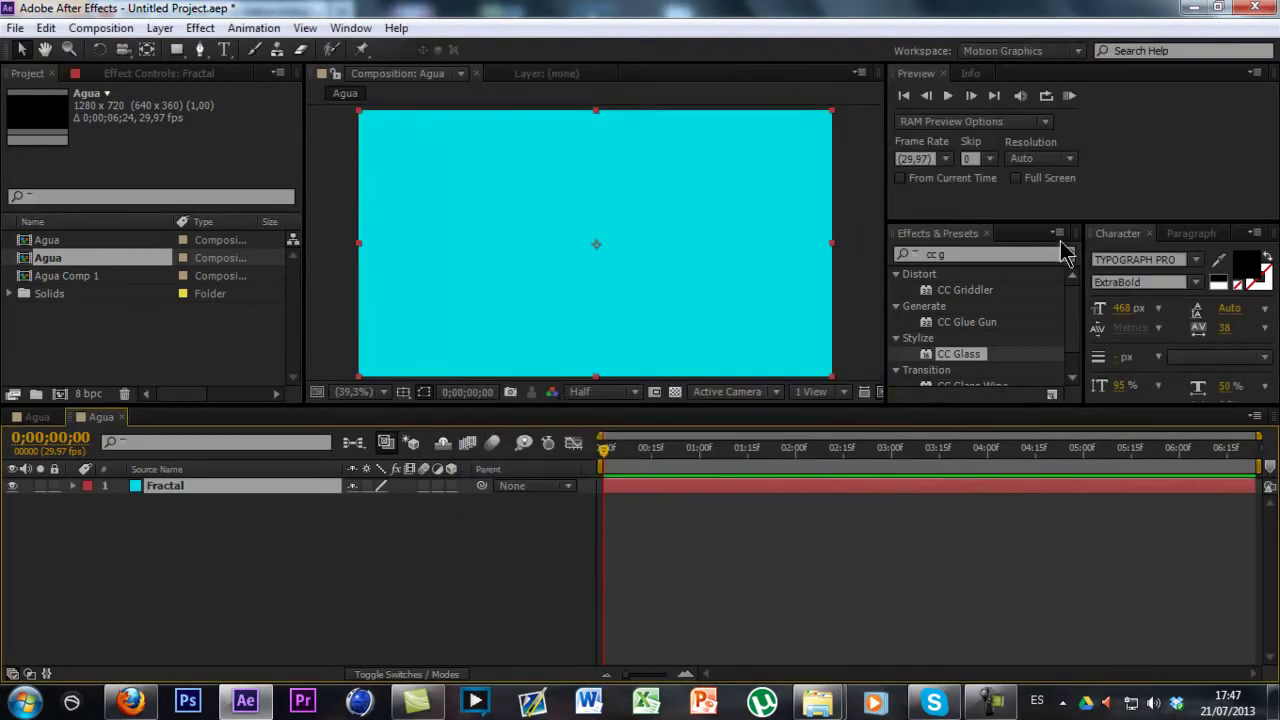
# Step: Find the Fractal Noise effect and apply it to the Fractal layer
pyautogui.click(1026, 258)
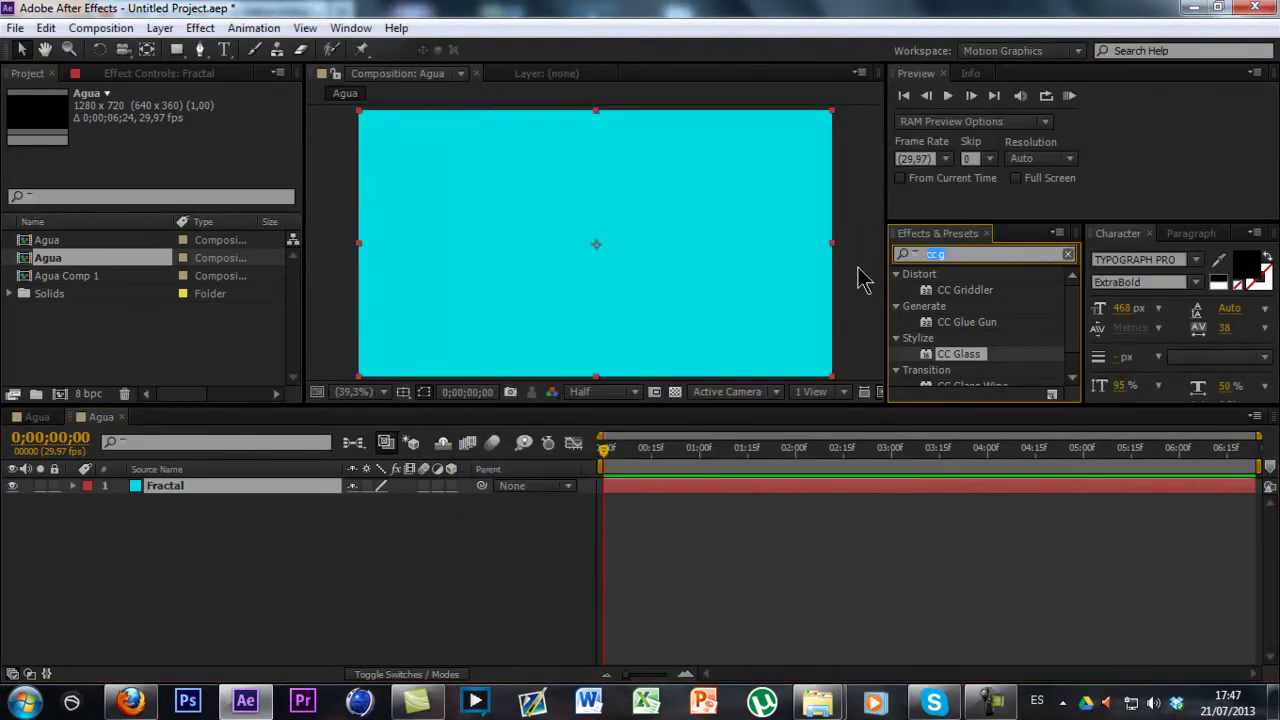
pyautogui.write('Fractal noise')
pyautogui.moveTo(985, 292); pyautogui.dragTo(800, 483)
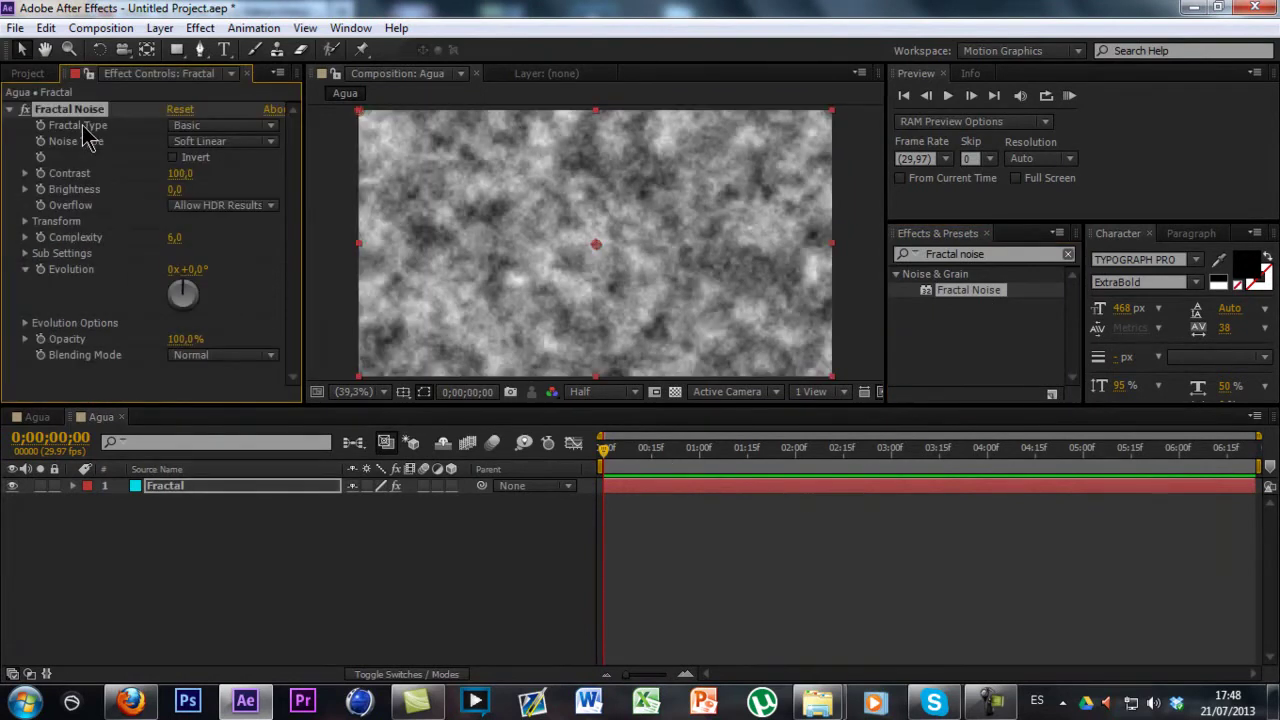
# Step: Set Fractal Noise to fractal type Dynamic, noise type Linear, contrast 150 and brightness -8
pyautogui.click(180, 126)
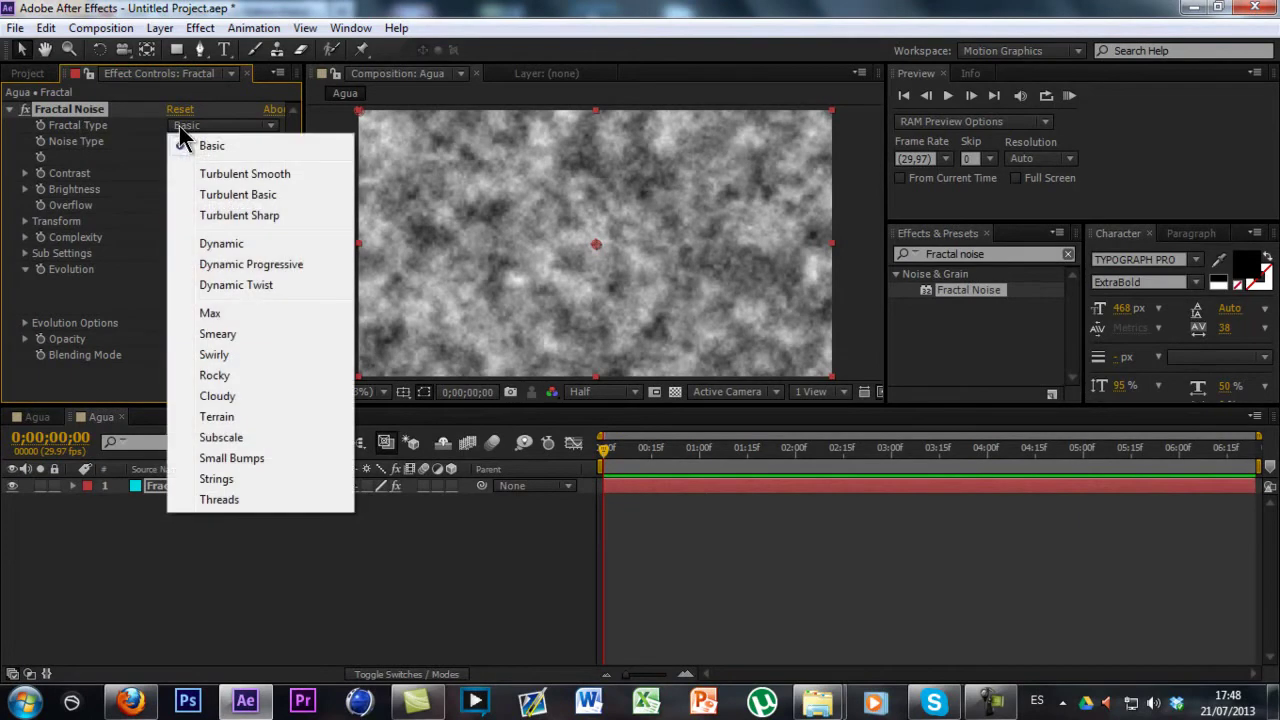
pyautogui.click(224, 243)
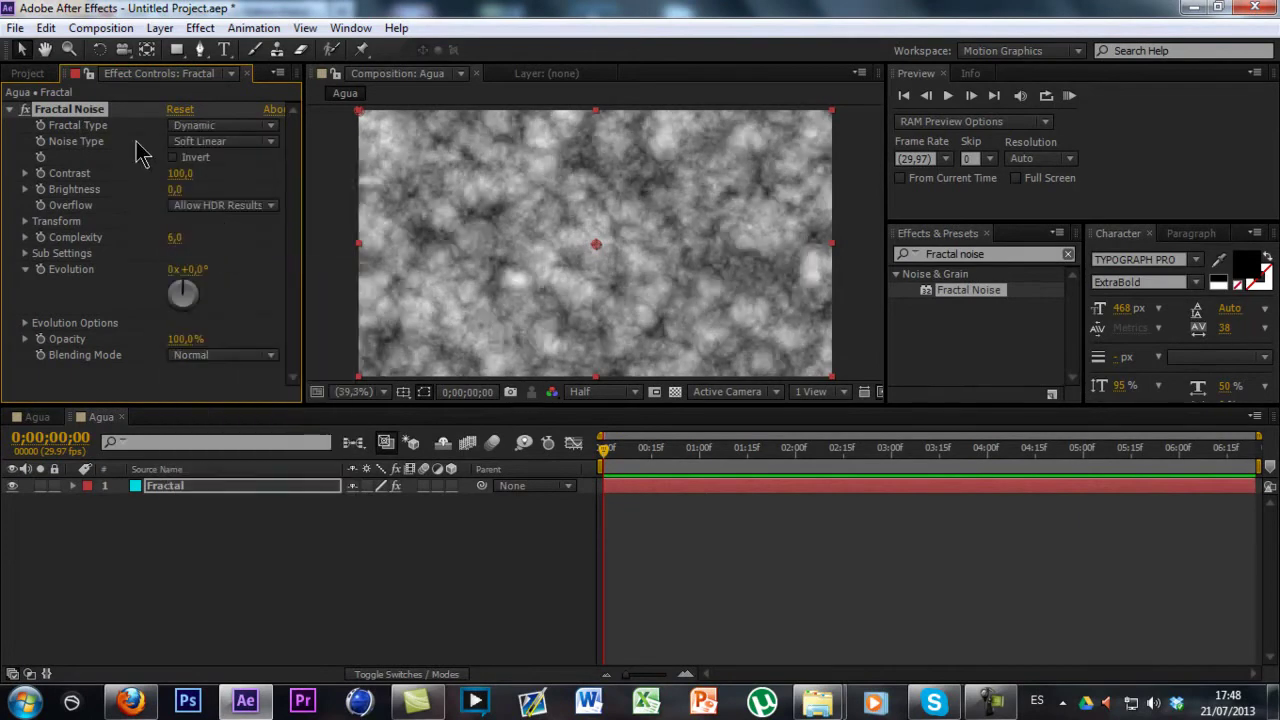
pyautogui.click(172, 141)
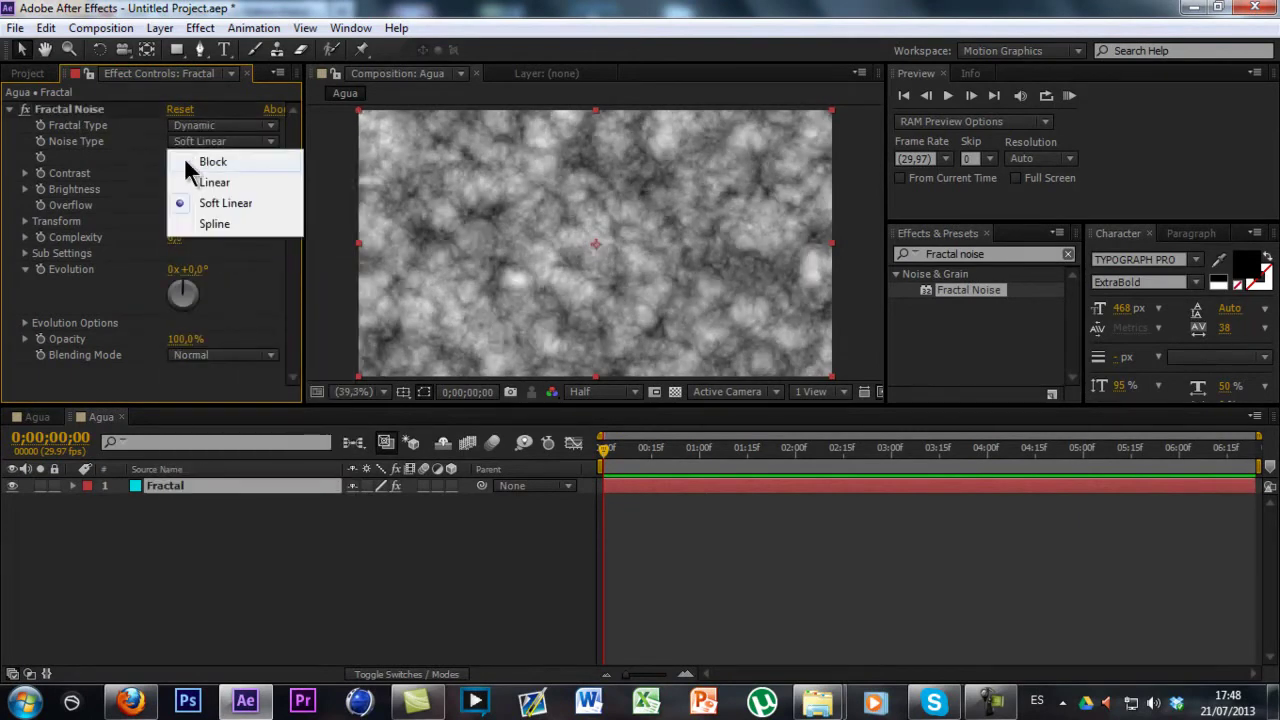
pyautogui.click(210, 182)
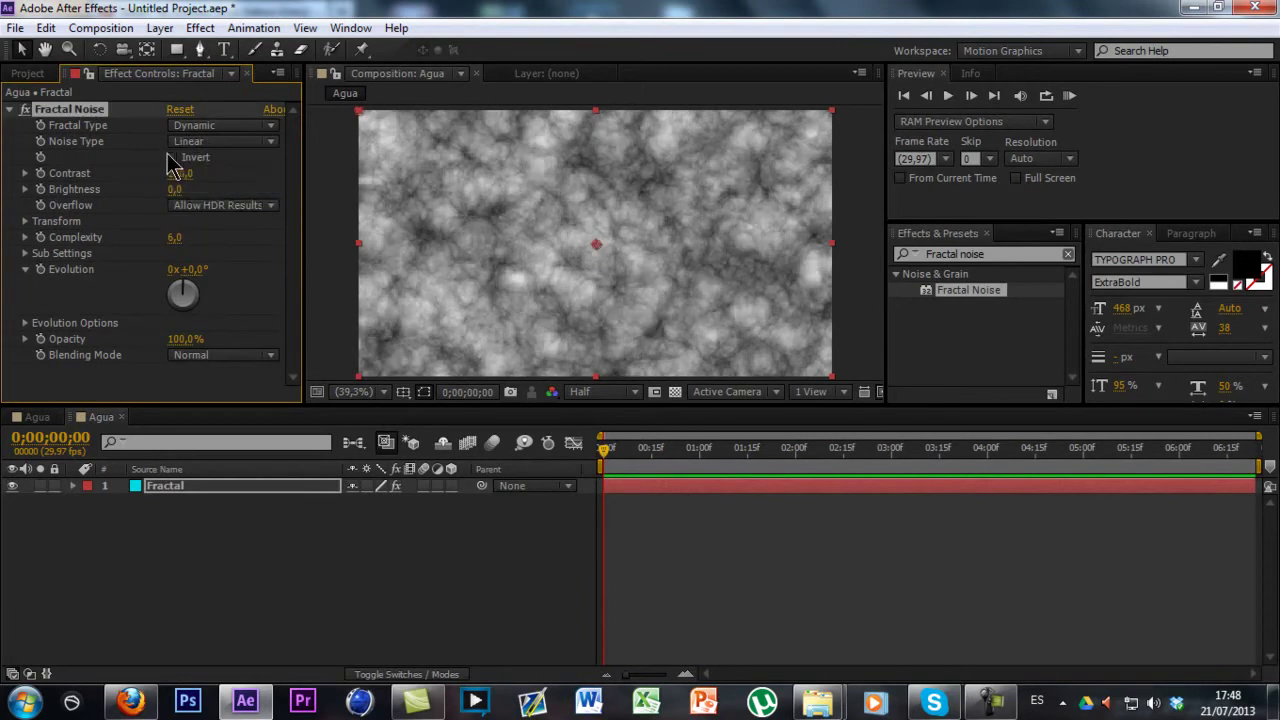
pyautogui.moveTo(195, 173); pyautogui.dragTo(207, 171)
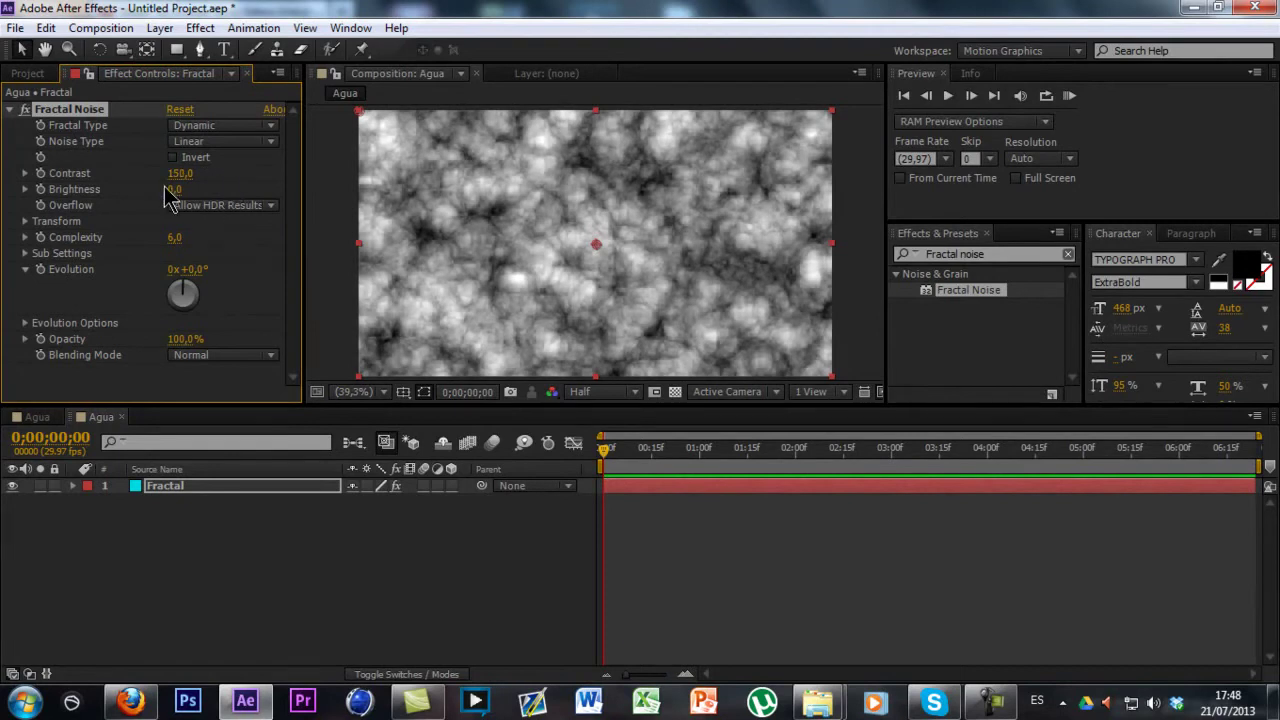
pyautogui.moveTo(175, 192); pyautogui.dragTo(173, 196)
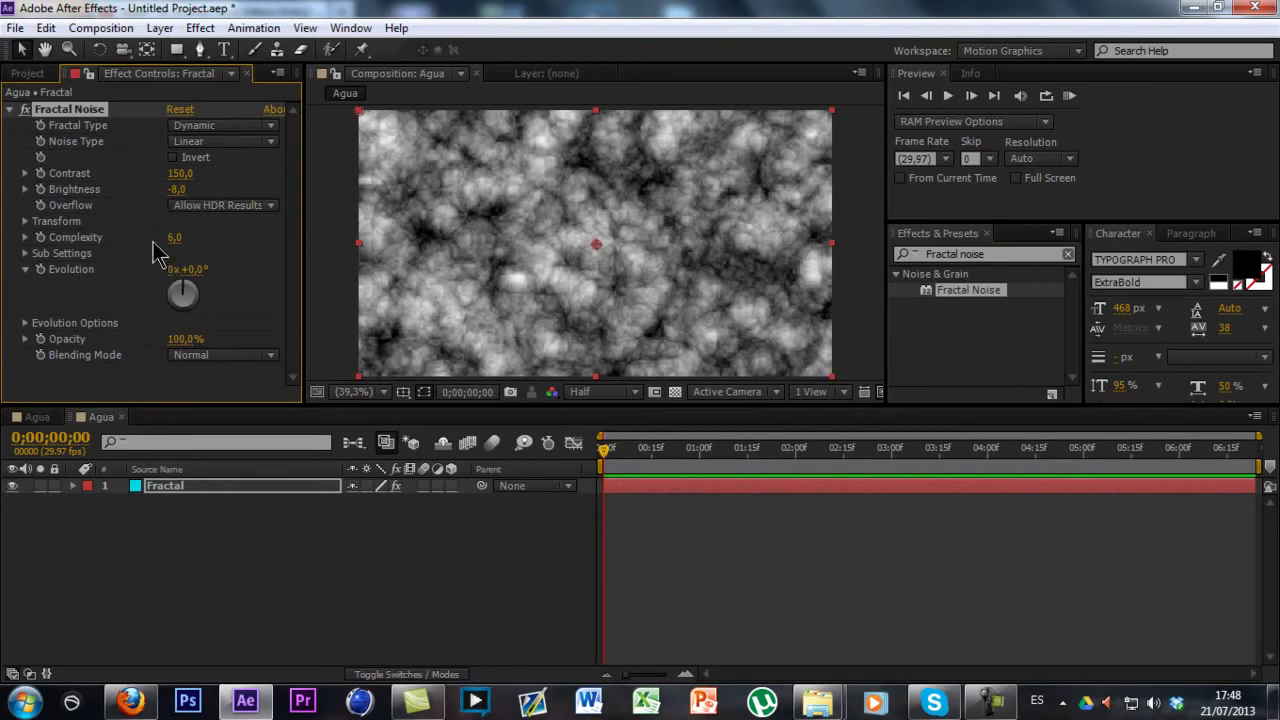
# Step: Animate the noise's Offset Turbulence from a keyframe at 0;00;00;00 to 508, 528 at 0;00;06;23
pyautogui.click(25, 222)
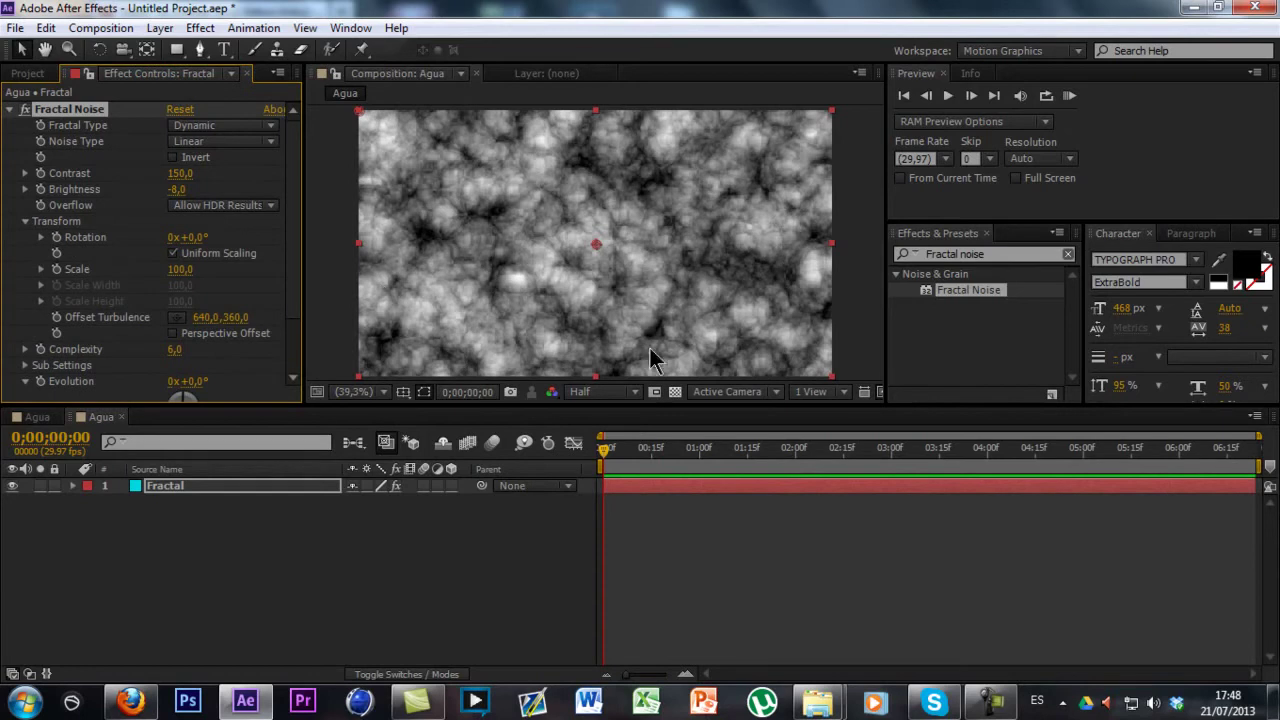
pyautogui.click(57, 318)
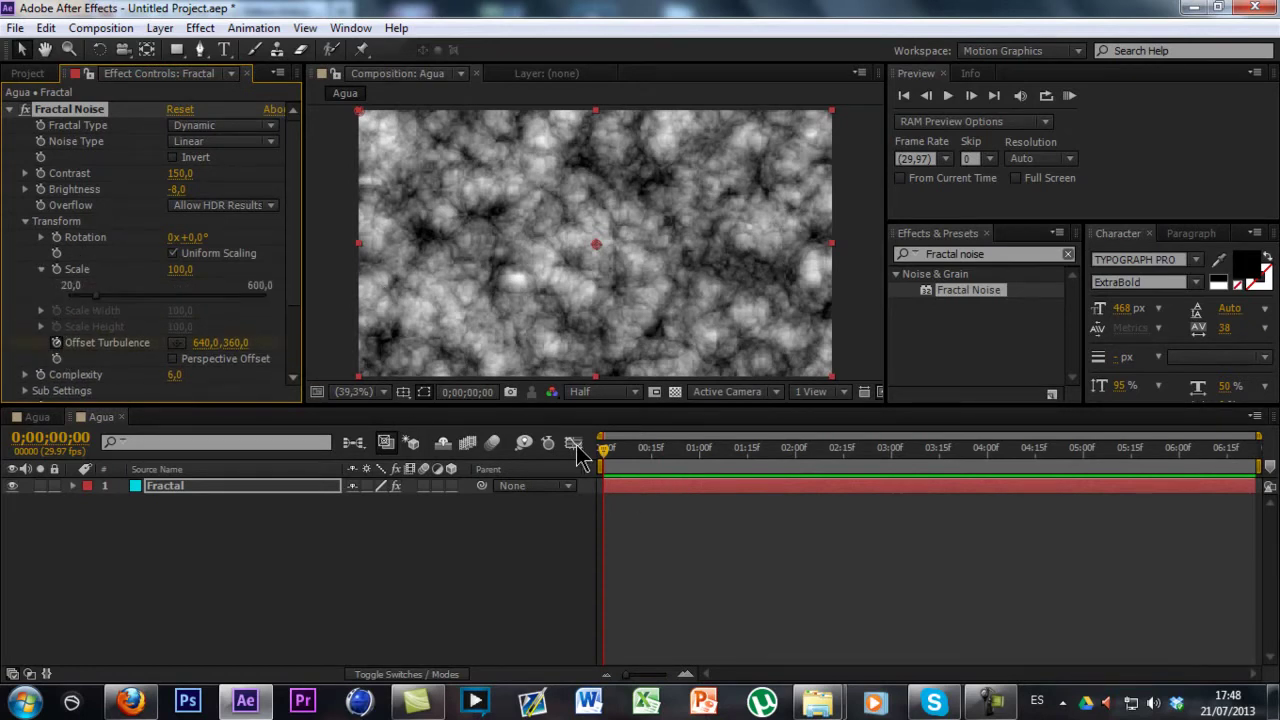
pyautogui.moveTo(608, 452); pyautogui.dragTo(1016, 477)
pyautogui.click(1254, 450)
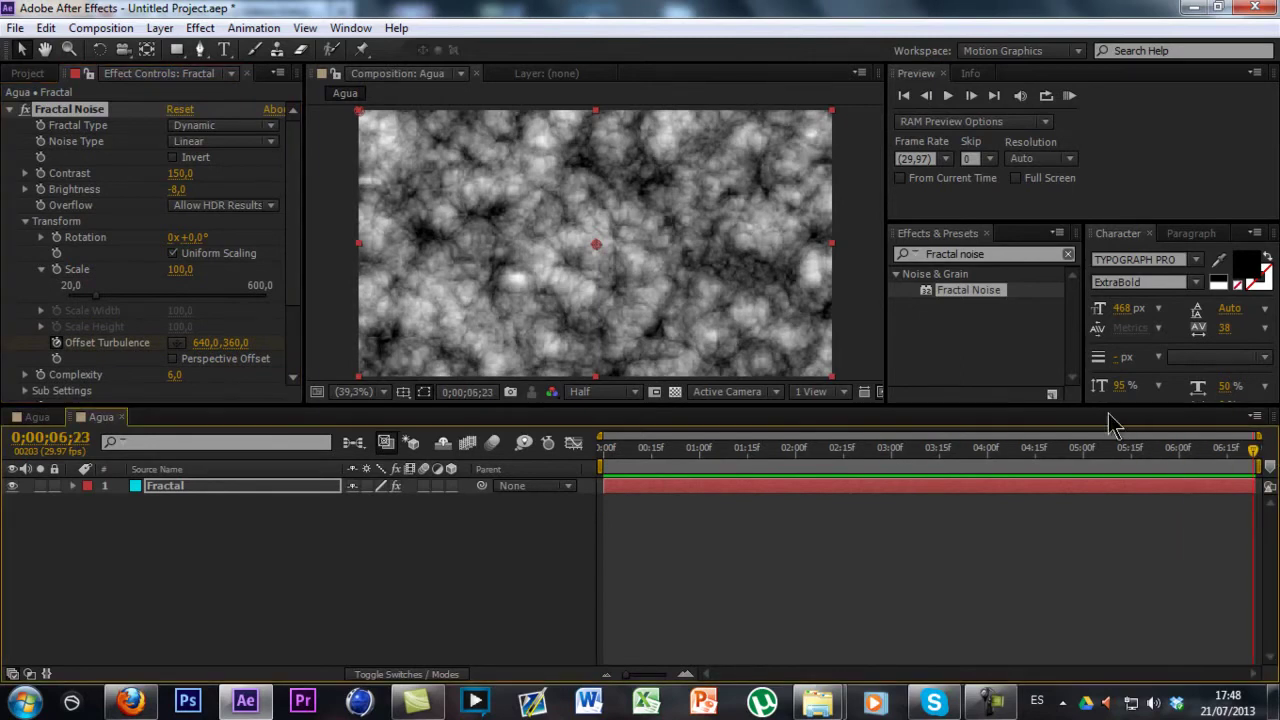
pyautogui.moveTo(240, 350); pyautogui.dragTo(338, 340)
pyautogui.moveTo(204, 350); pyautogui.dragTo(98, 366)
pyautogui.moveTo(228, 349); pyautogui.dragTo(268, 350)
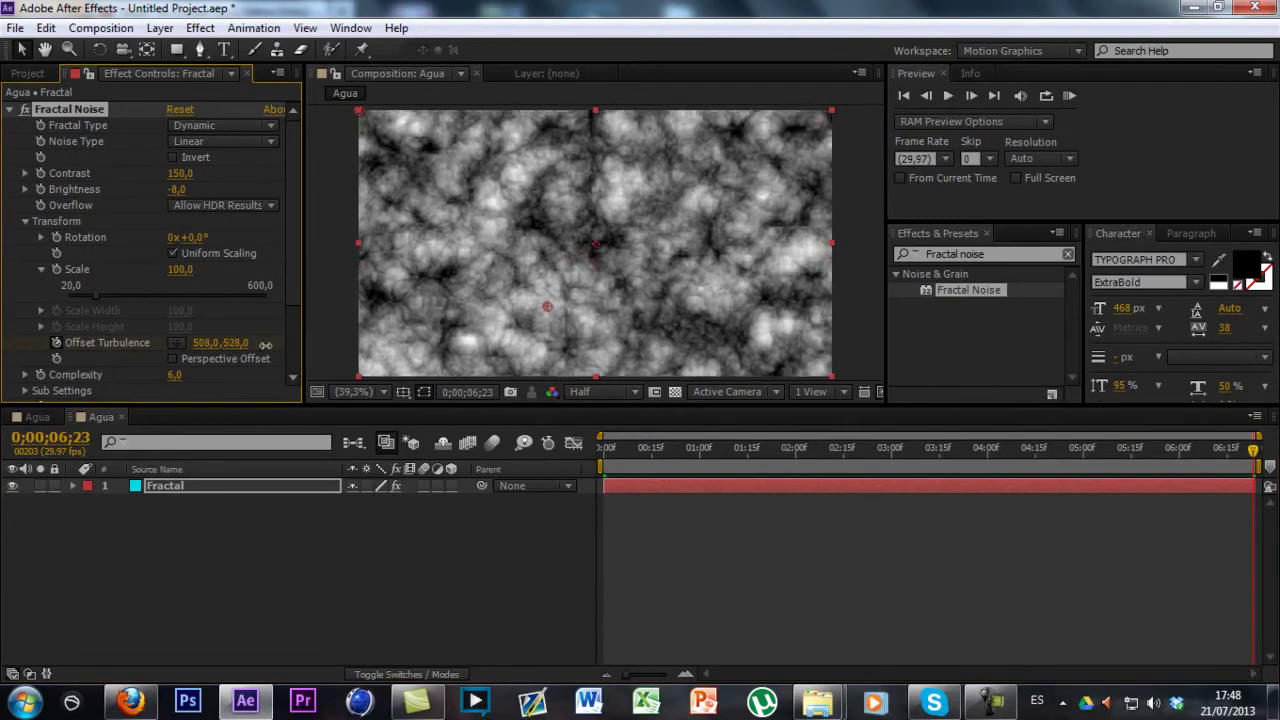
pyautogui.moveTo(775, 457); pyautogui.dragTo(531, 478)
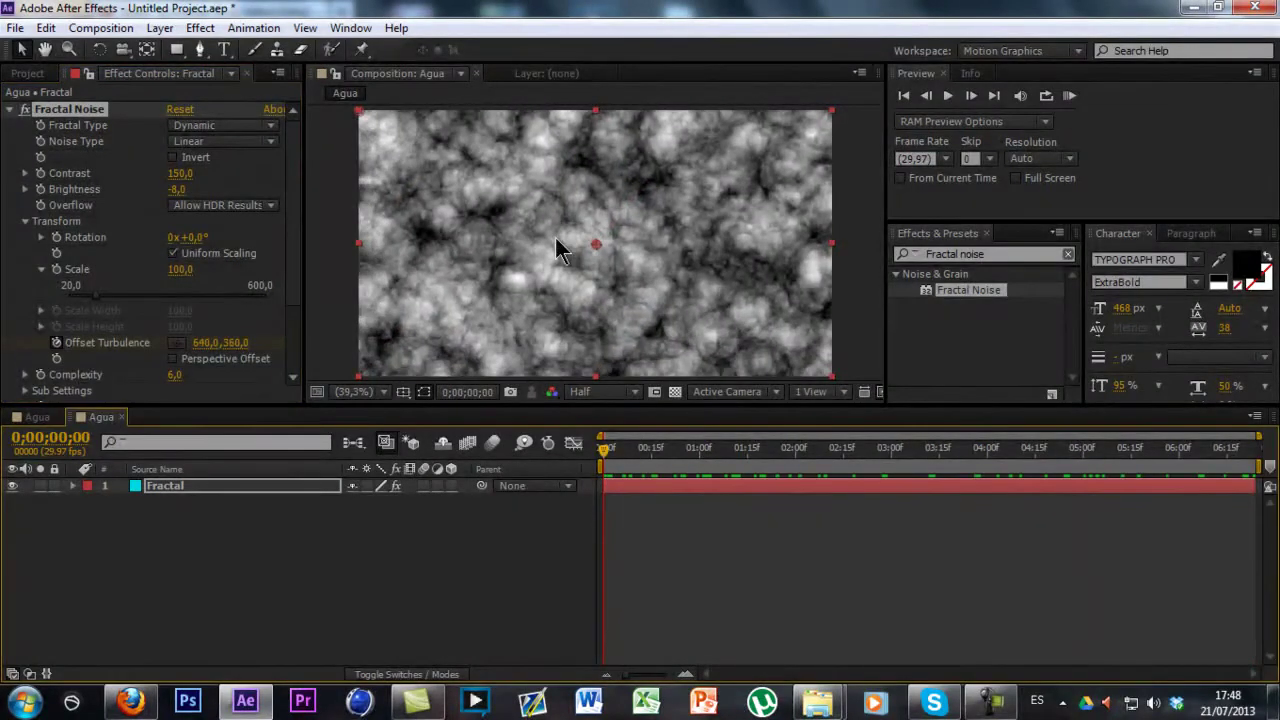
# Step: Drive the Fractal Noise Evolution with the expression time*150 and preview the animation
pyautogui.scroll(-1, 75, 342)
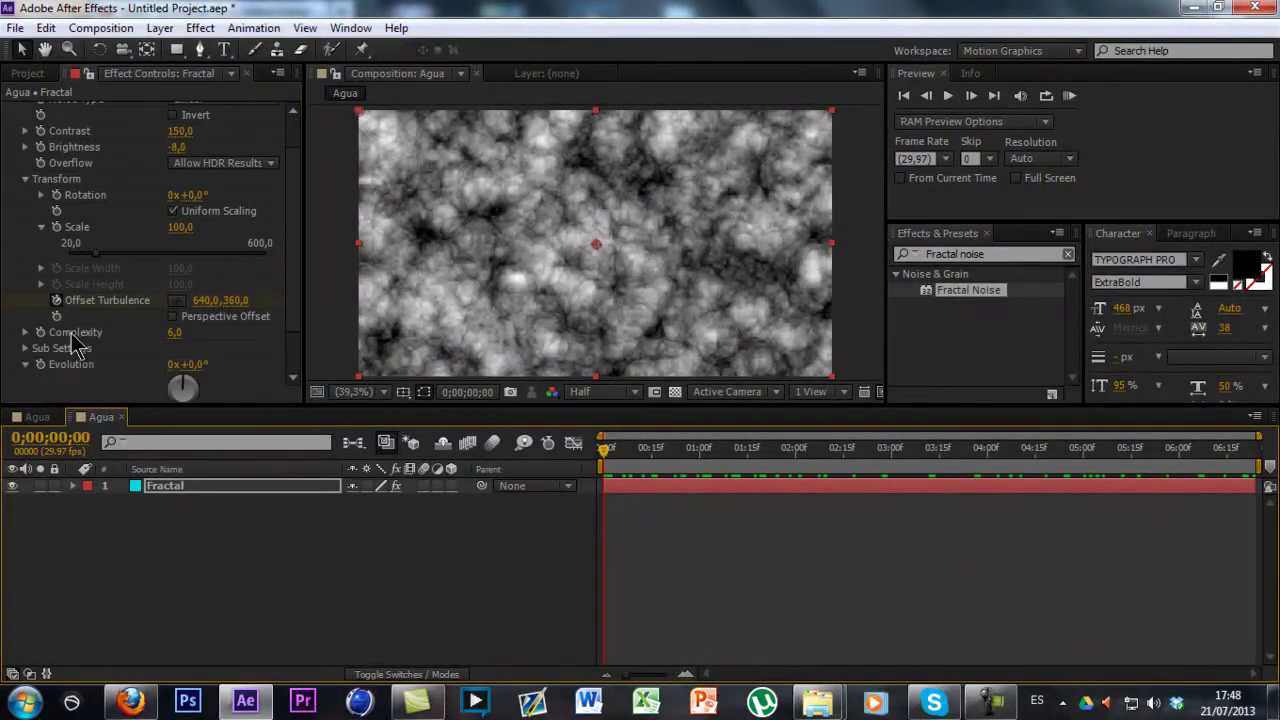
pyautogui.scroll(-1, 50, 350)
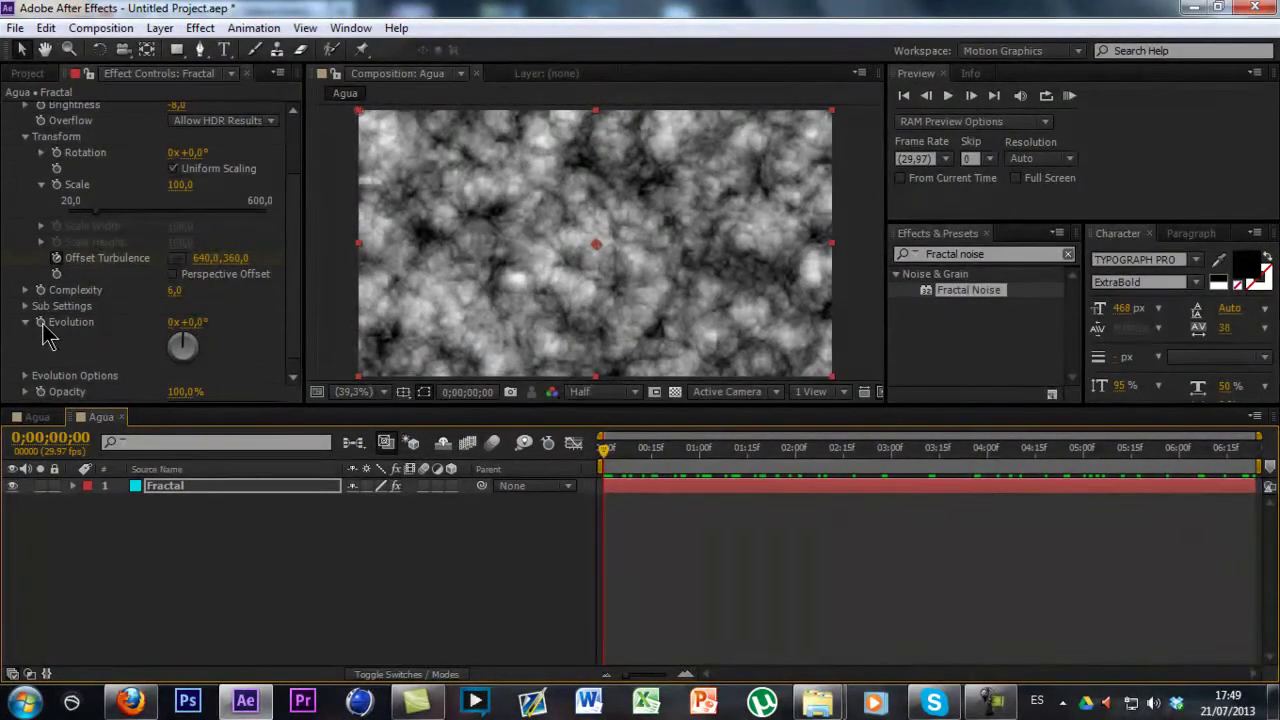
pyautogui.keyDown('alt'); pyautogui.click(41, 323); pyautogui.keyUp('alt')
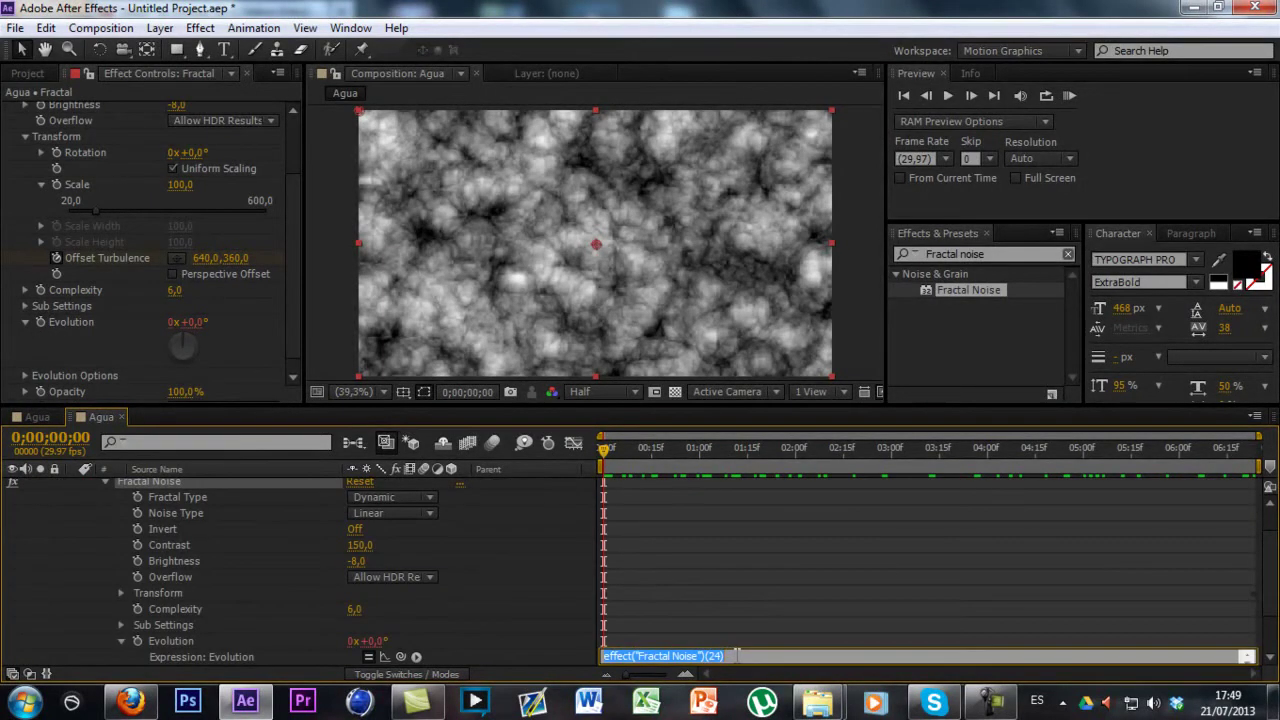
pyautogui.press('BackSpace')
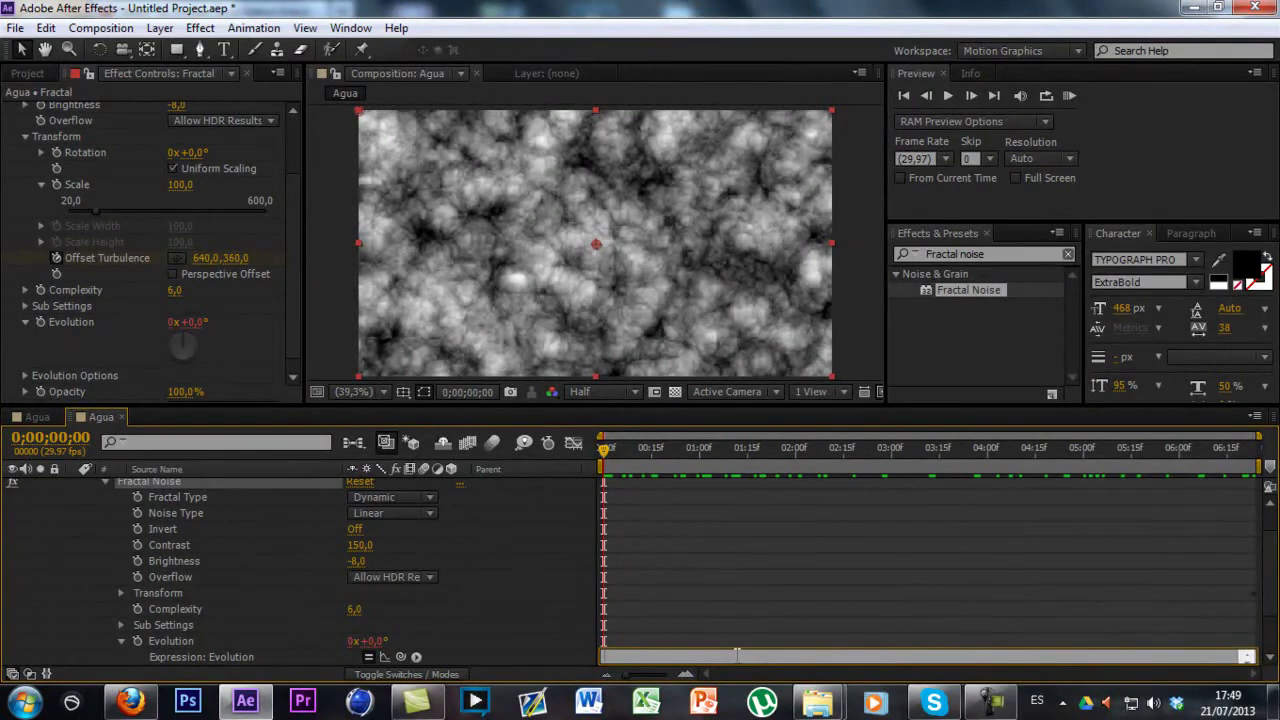
pyautogui.write('time*150')
pyautogui.click(576, 590)
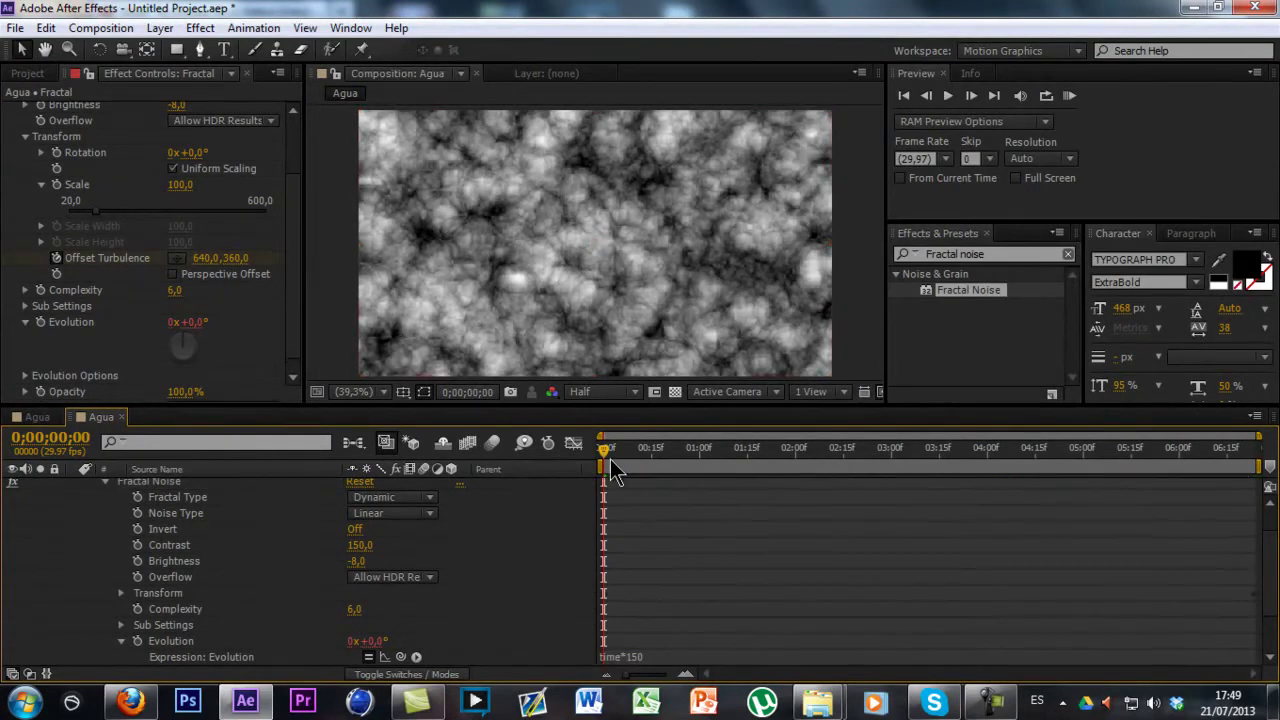
pyautogui.press('space')
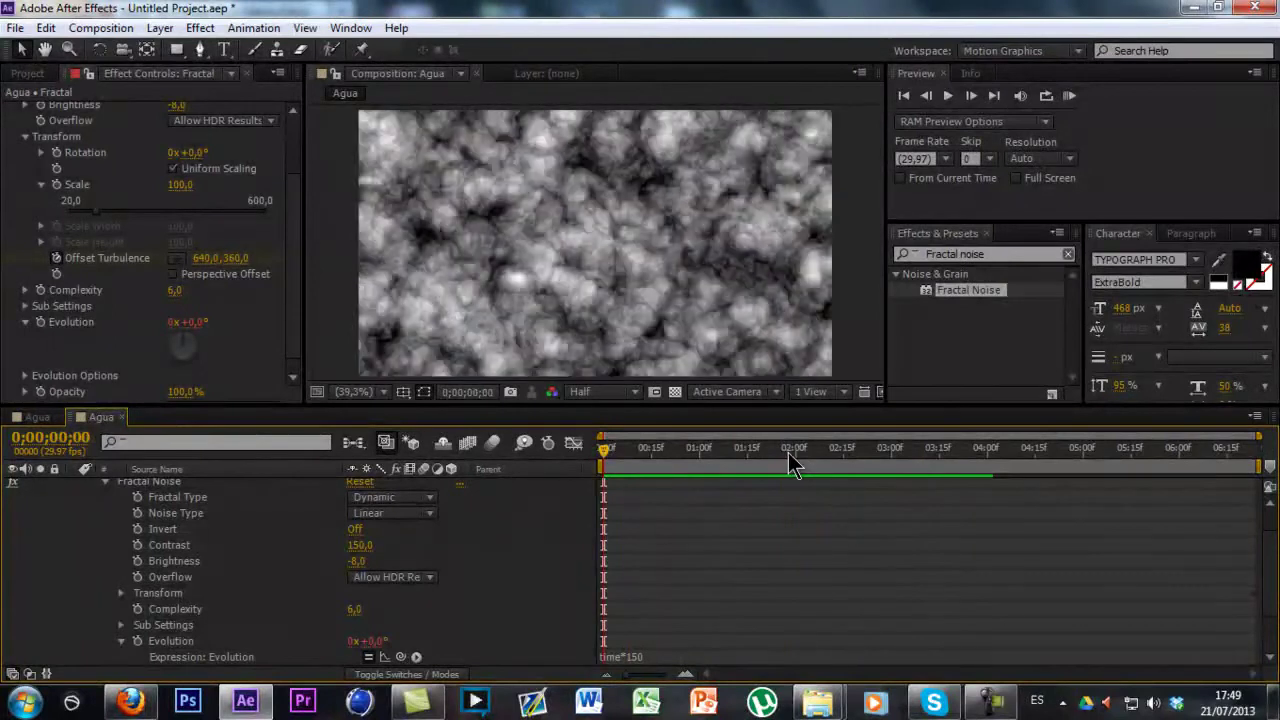
# Step: Collapse the Fractal layer's properties, find the Tritone effect and apply it to that layer
pyautogui.scroll(2, 157, 557)
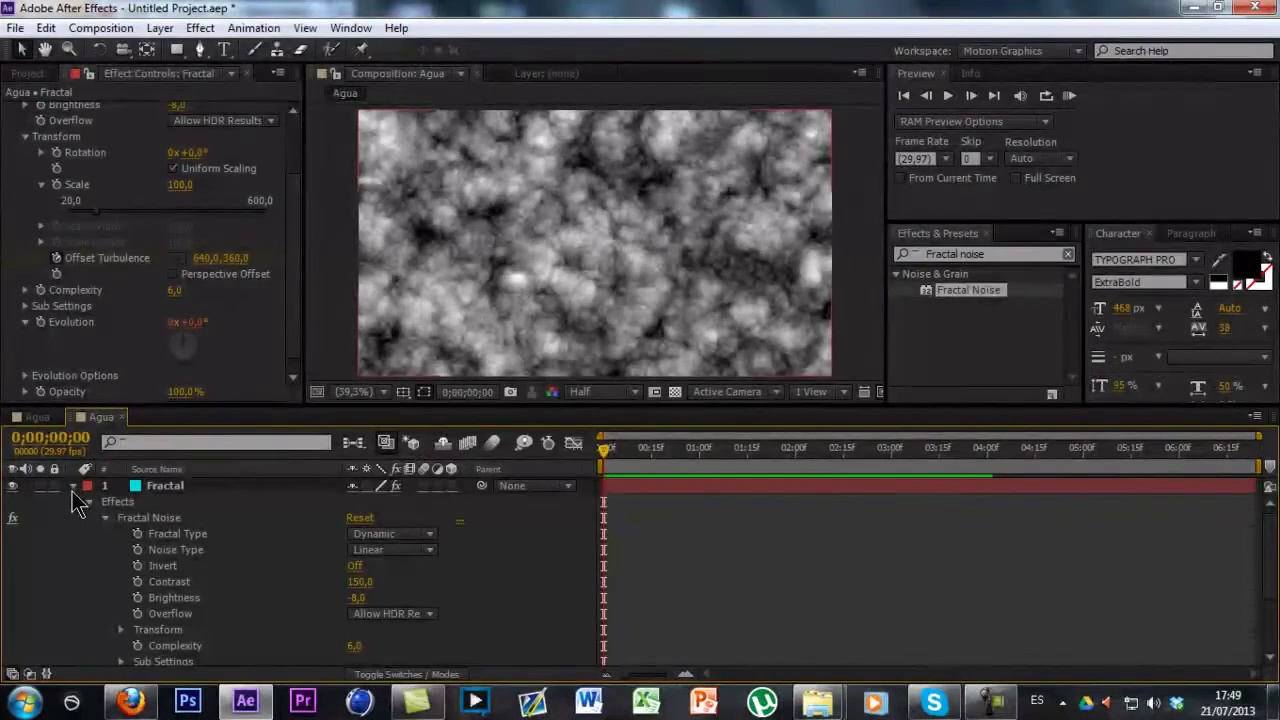
pyautogui.click(73, 487)
pyautogui.click(1040, 265)
pyautogui.hotkey('ctrl', 'f')
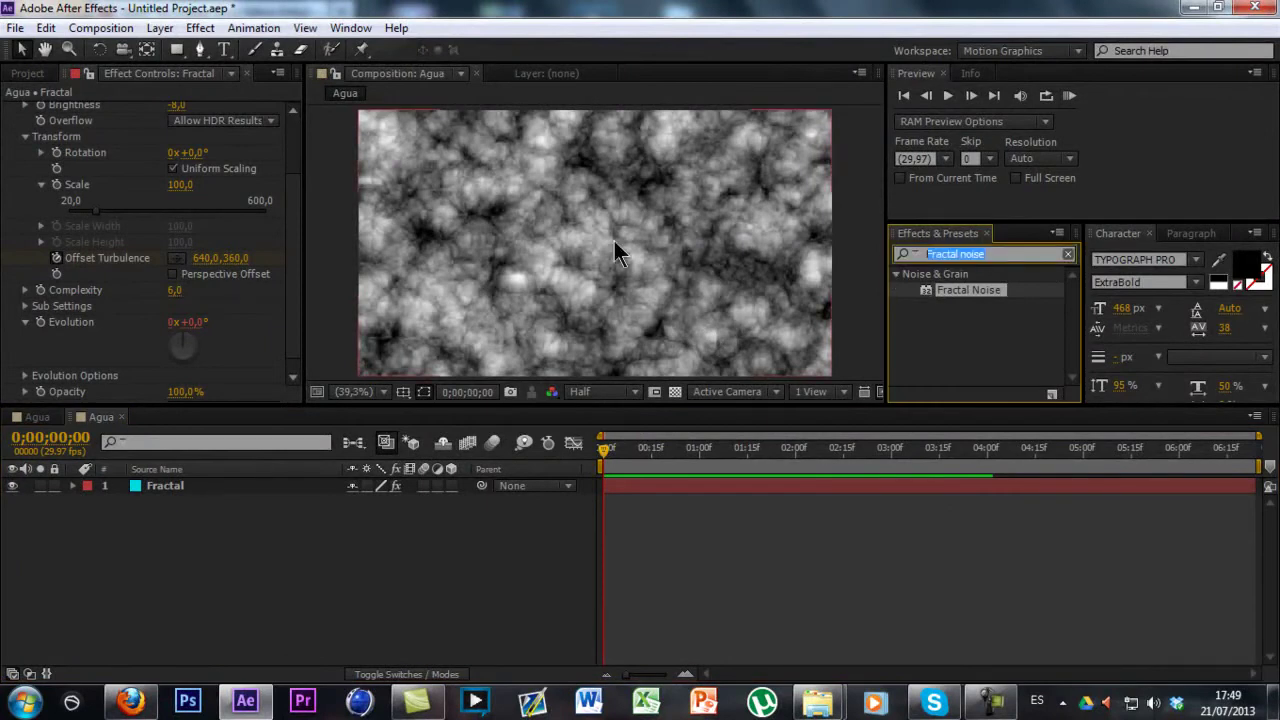
pyautogui.press('BackSpace')
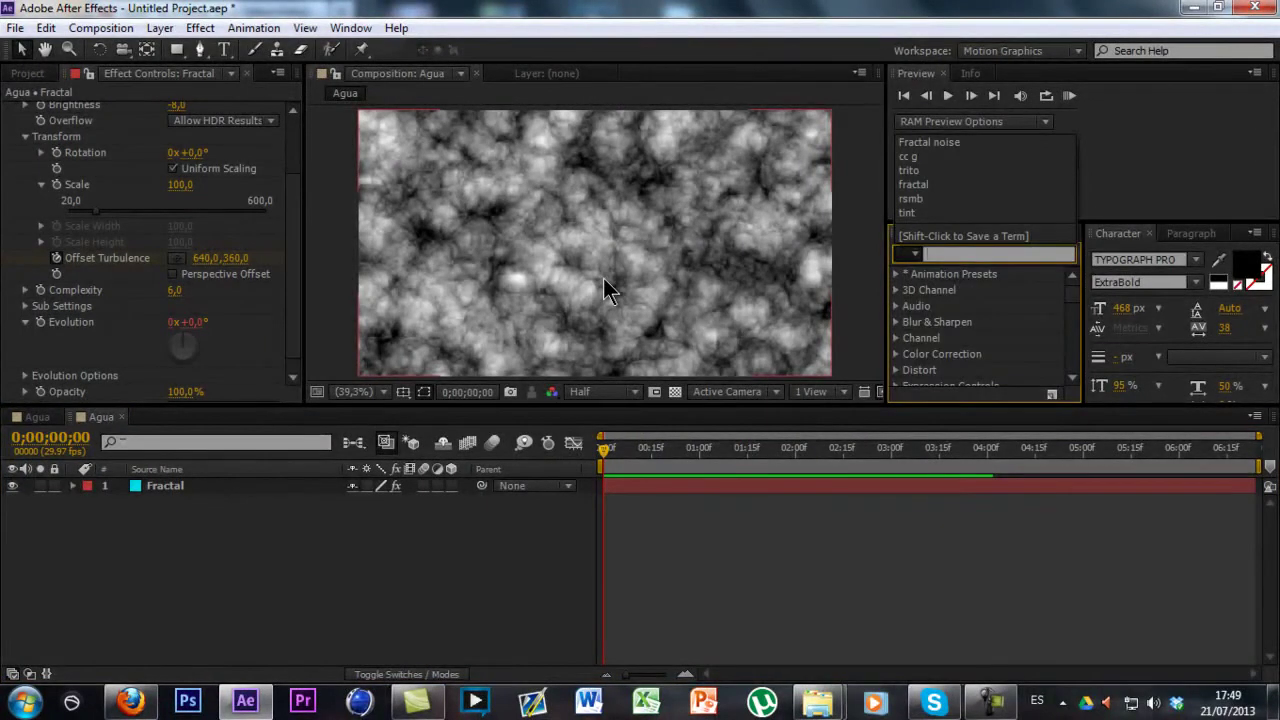
pyautogui.write('tri')
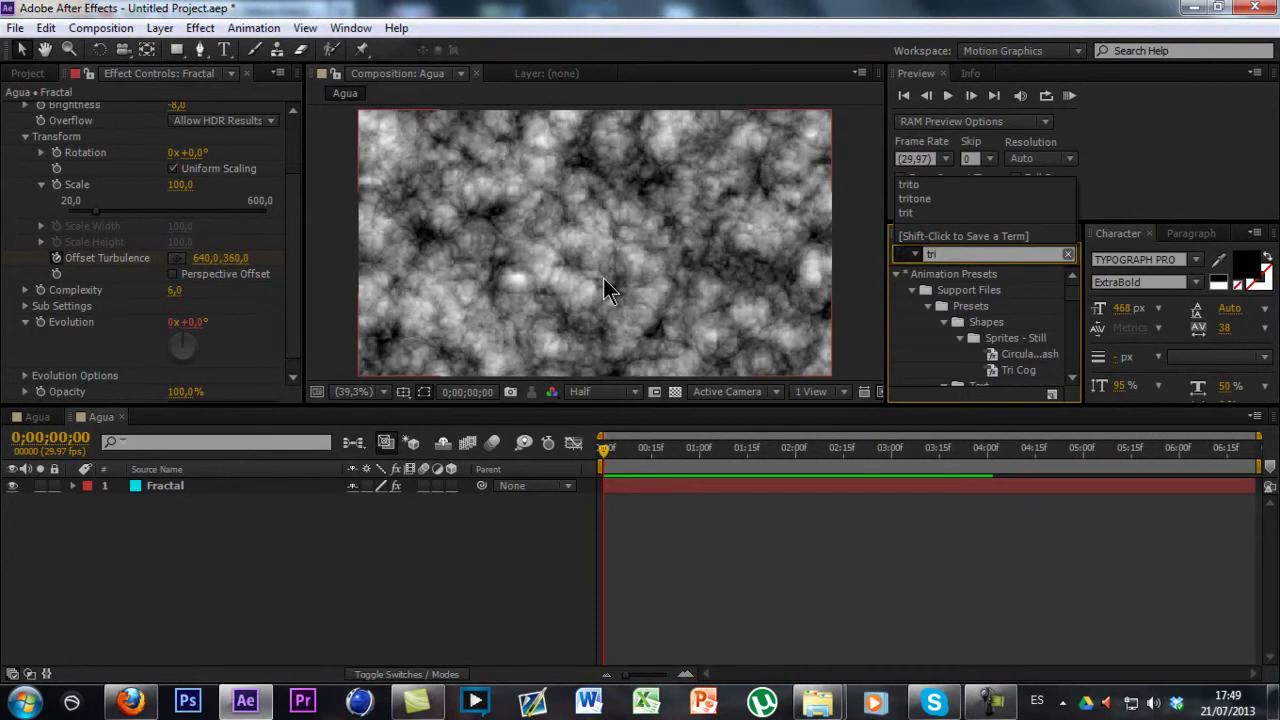
pyautogui.write('tone')
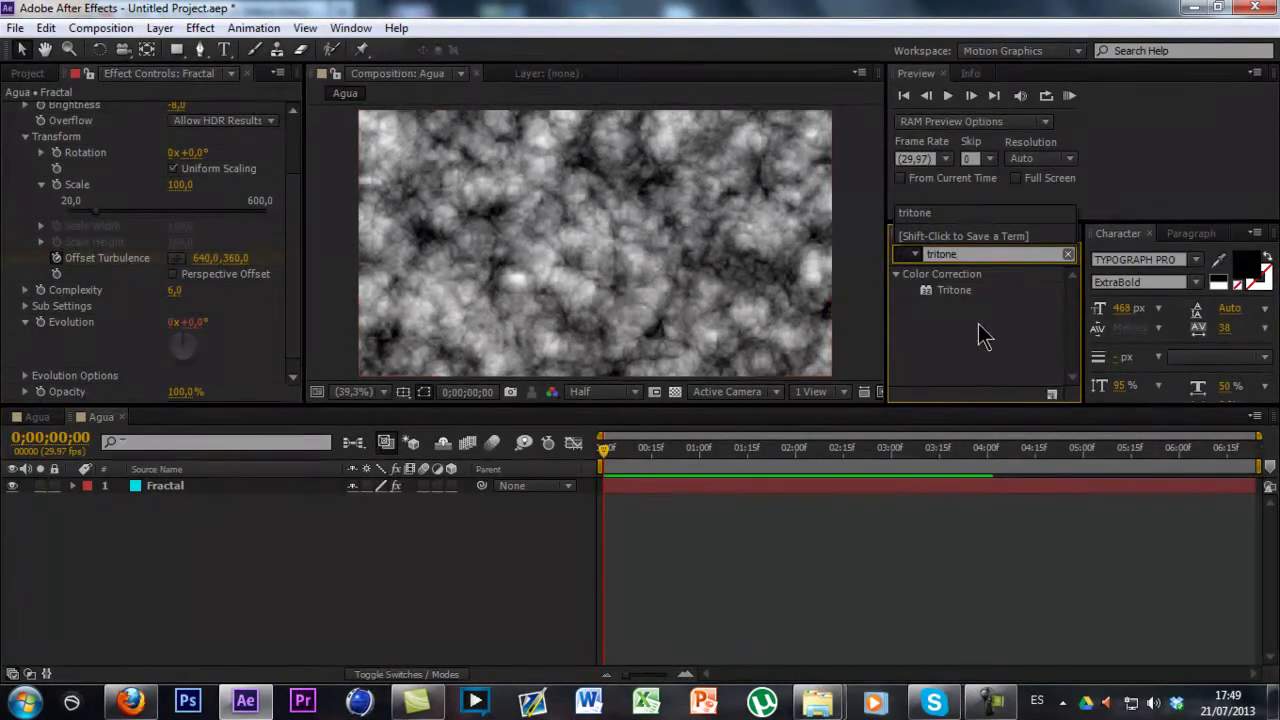
pyautogui.moveTo(948, 290); pyautogui.dragTo(815, 497)
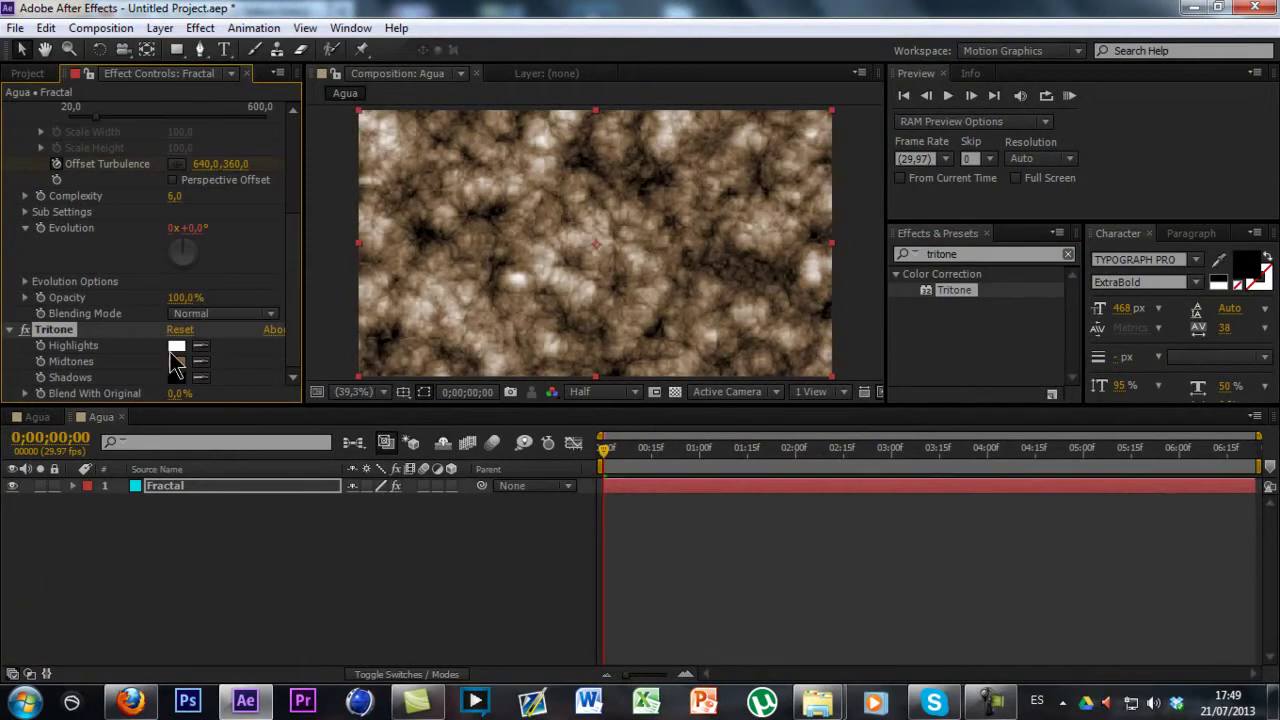
# Step: Set the Tritone highlights to the pale cyan E0FFFF
pyautogui.click(176, 347)
pyautogui.moveTo(378, 436); pyautogui.dragTo(971, 396)
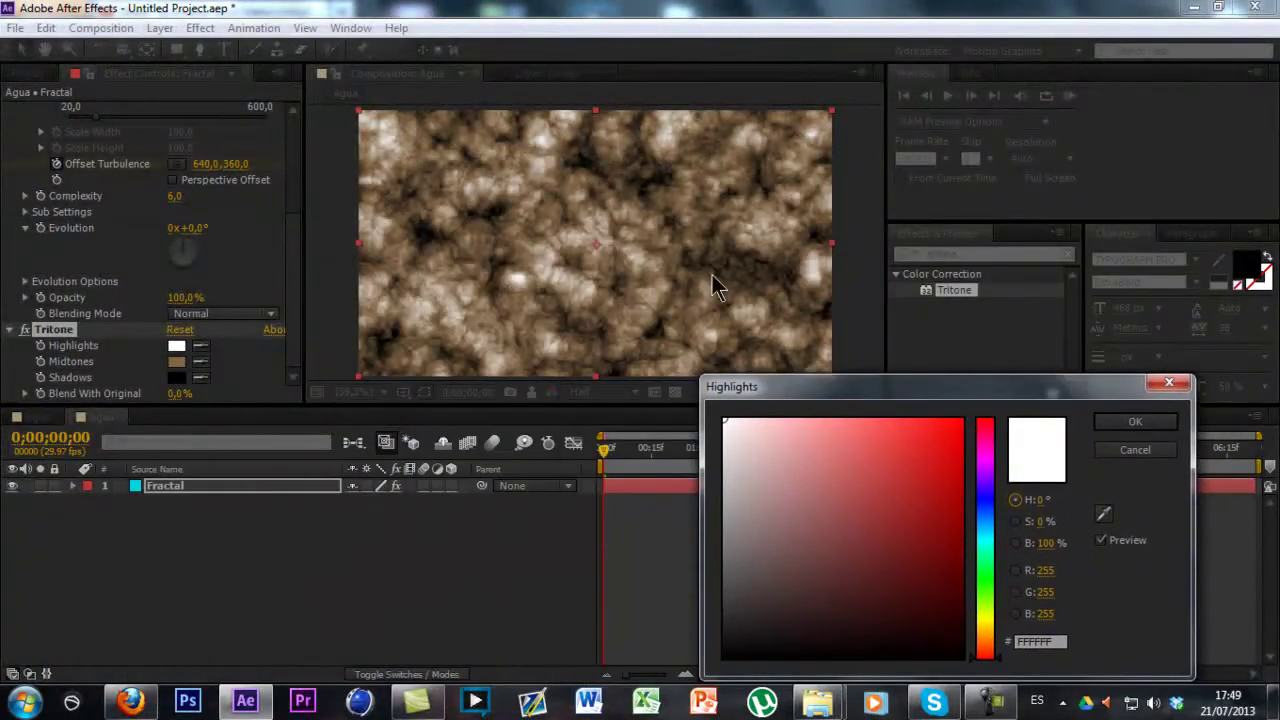
pyautogui.click(755, 421)
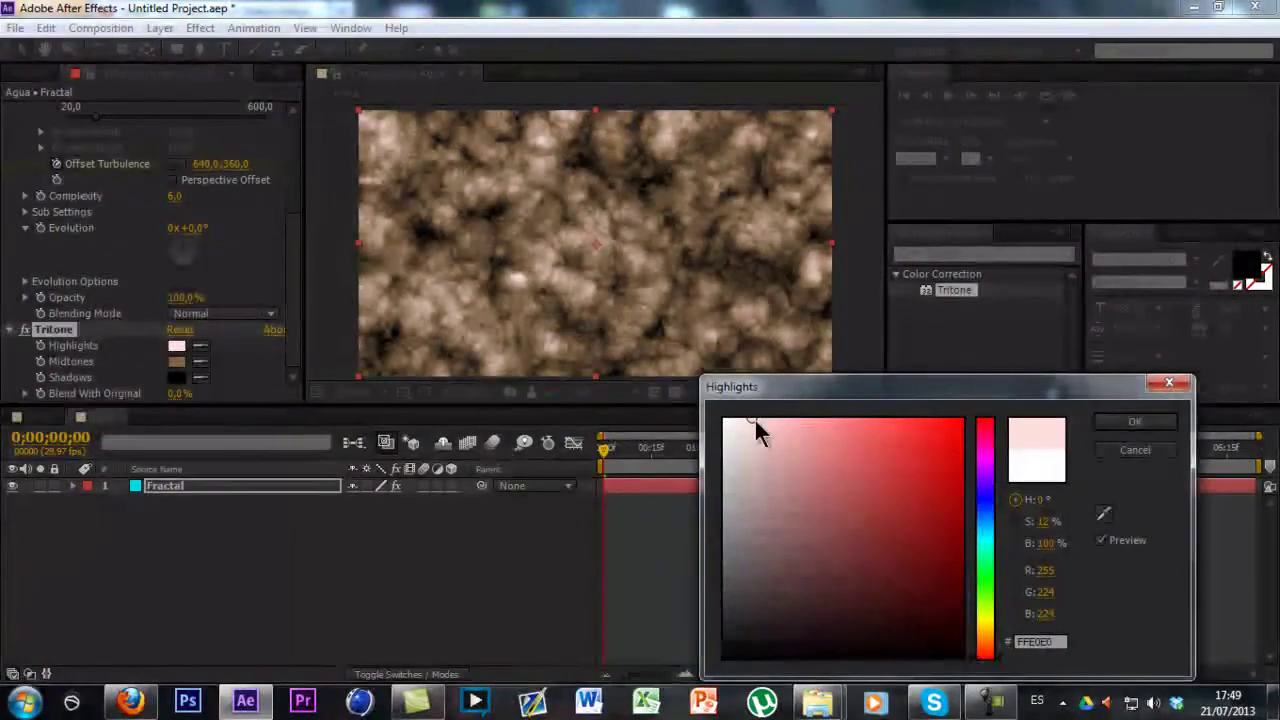
pyautogui.moveTo(994, 568); pyautogui.dragTo(991, 540)
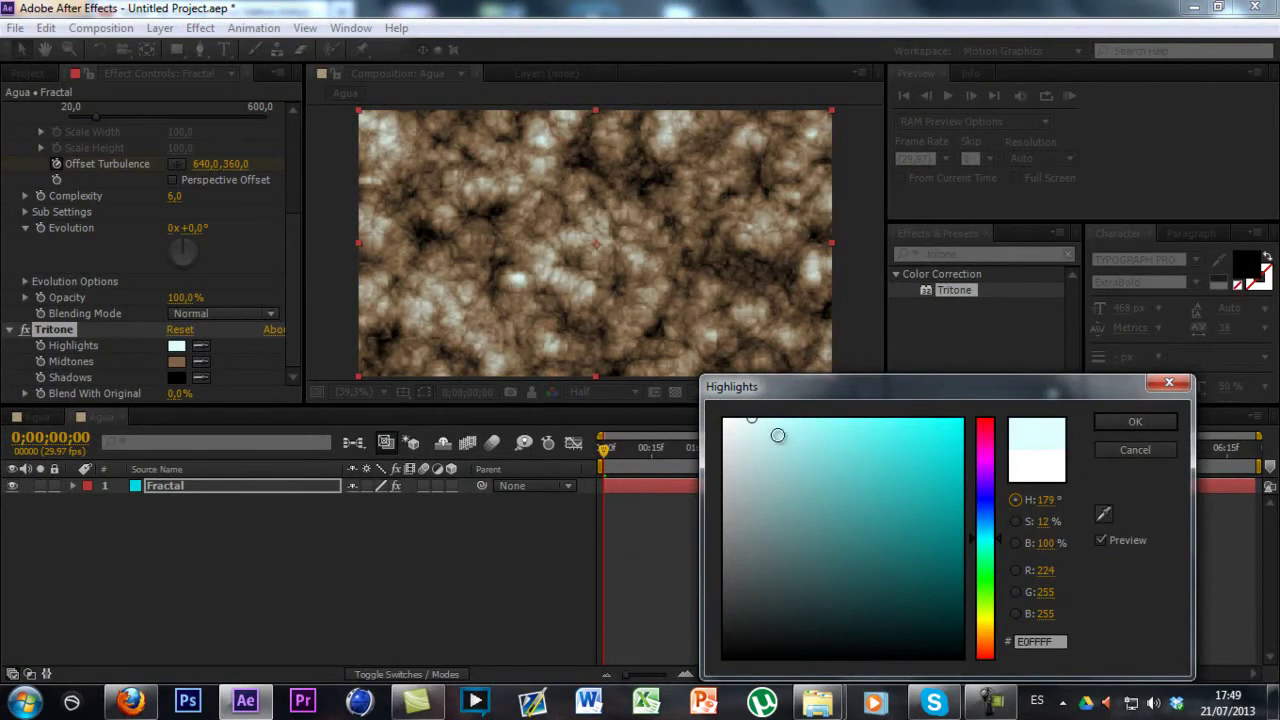
pyautogui.click(1130, 423)
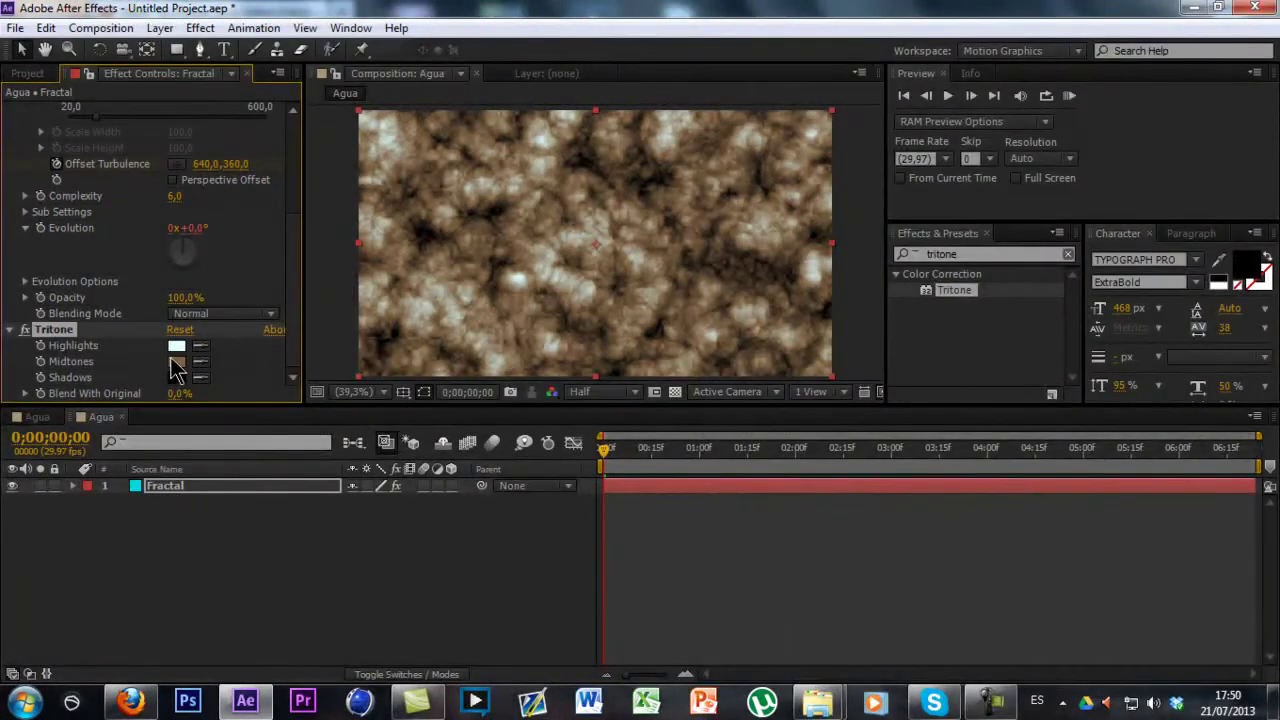
# Step: Set the Tritone midtones to the light aqua green 9EEDD8
pyautogui.click(176, 362)
pyautogui.moveTo(1003, 563)
pyautogui.mouseDown()
pyautogui.moveTo(996, 533)
pyautogui.moveTo(991, 563)
pyautogui.mouseUp()
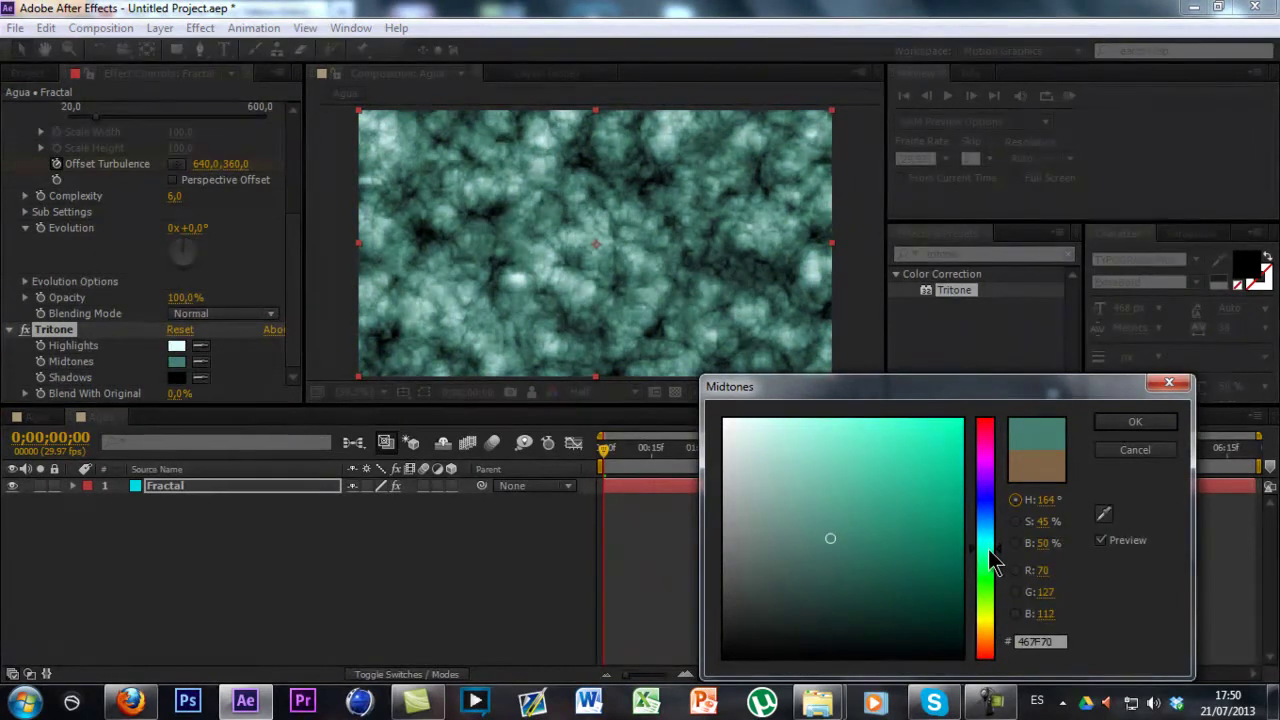
pyautogui.moveTo(802, 442)
pyautogui.mouseDown()
pyautogui.moveTo(843, 469)
pyautogui.moveTo(840, 437)
pyautogui.moveTo(794, 434)
pyautogui.mouseUp()
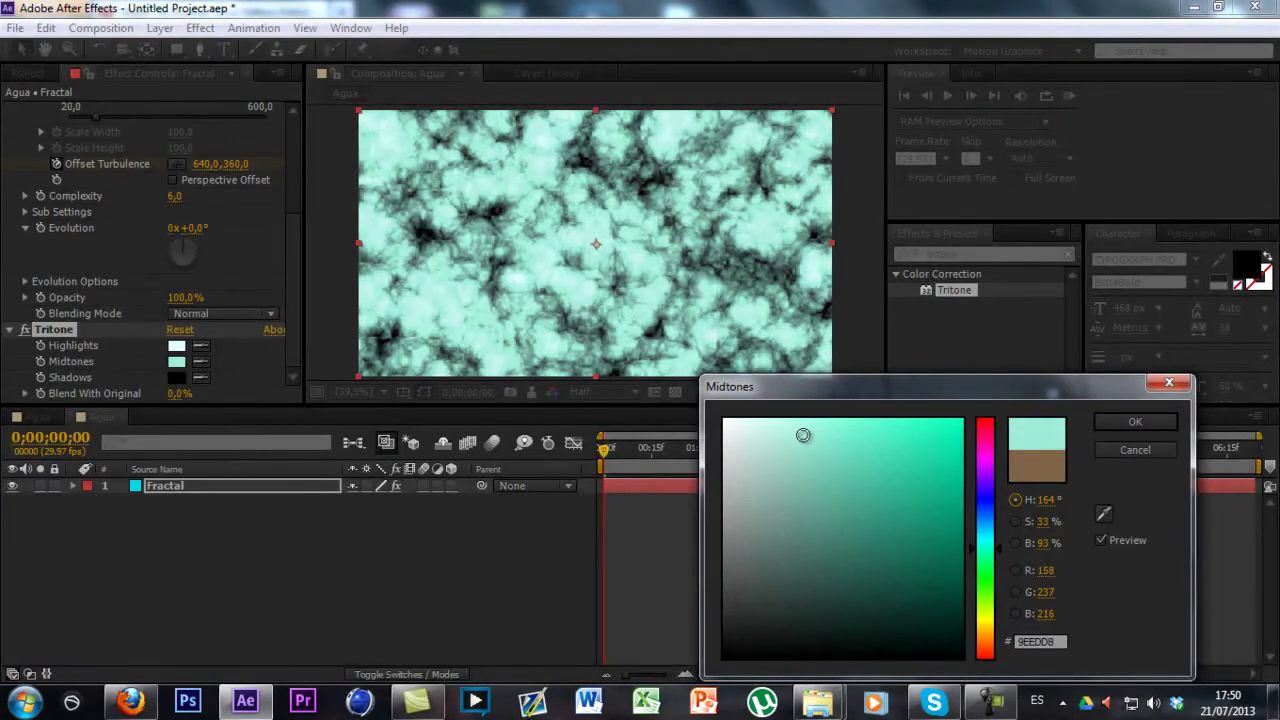
pyautogui.click(1135, 422)
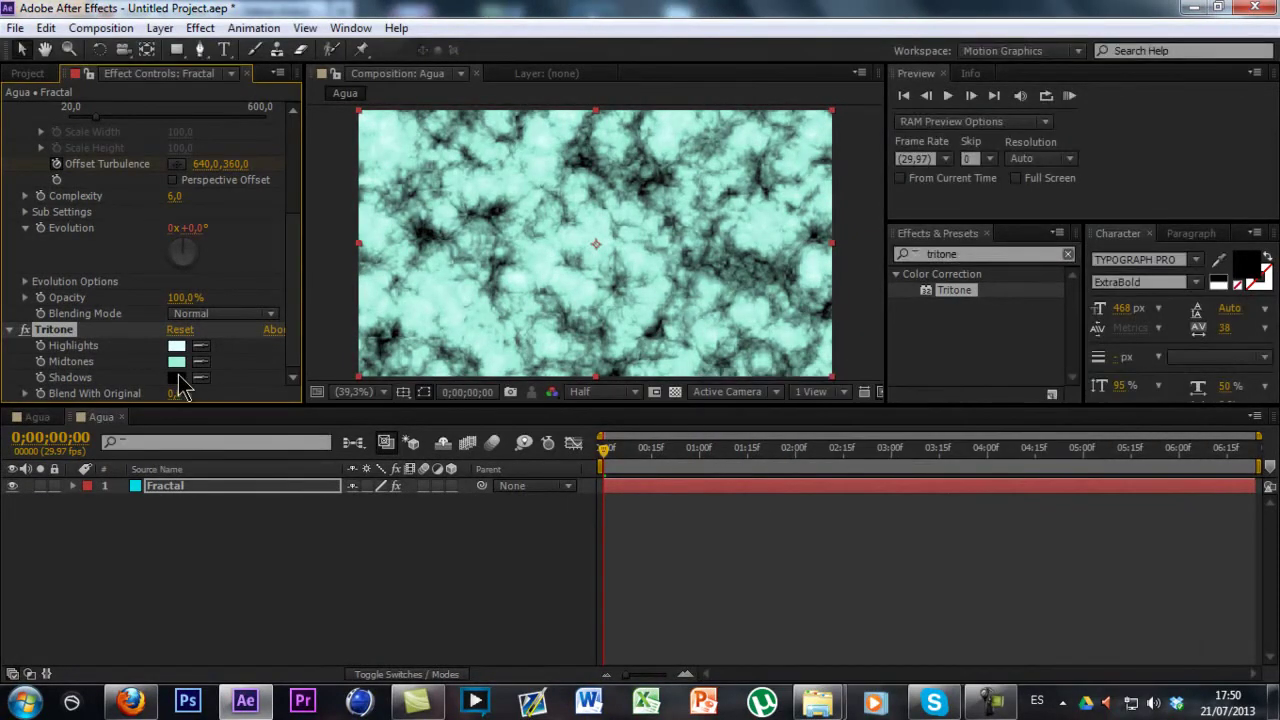
# Step: Set the Tritone shadows to the dark green 295C4D
pyautogui.click(177, 378)
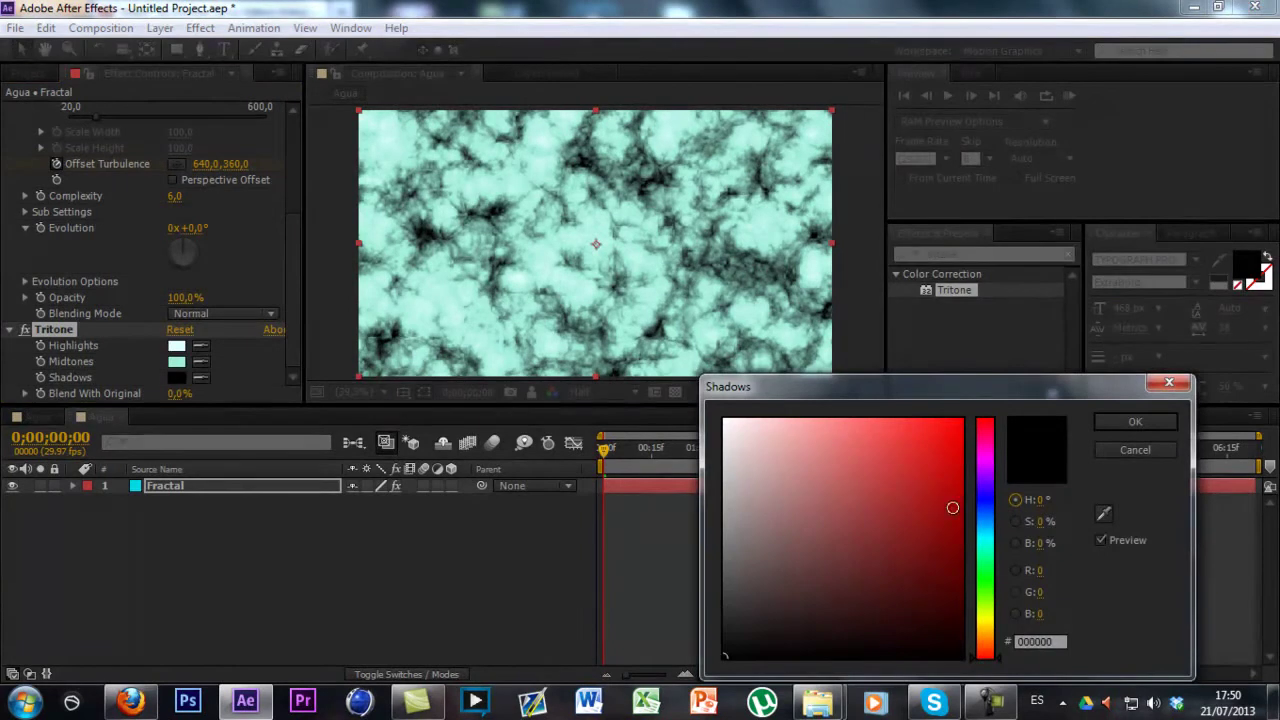
pyautogui.click(988, 558)
pyautogui.moveTo(903, 449); pyautogui.dragTo(856, 572)
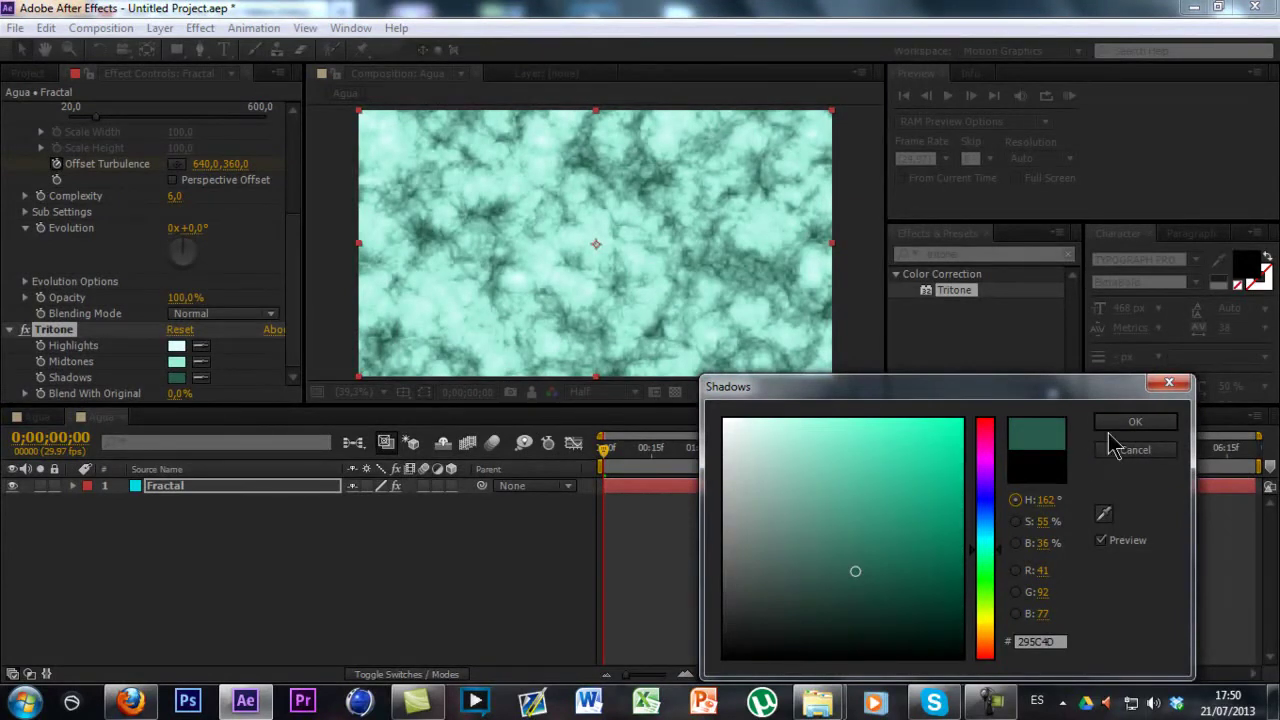
pyautogui.press('Return')
# Step: Darken the Tritone highlights to the light cyan C0F3F2
pyautogui.click(176, 347)
pyautogui.click(787, 446)
pyautogui.moveTo(799, 445); pyautogui.dragTo(773, 431)
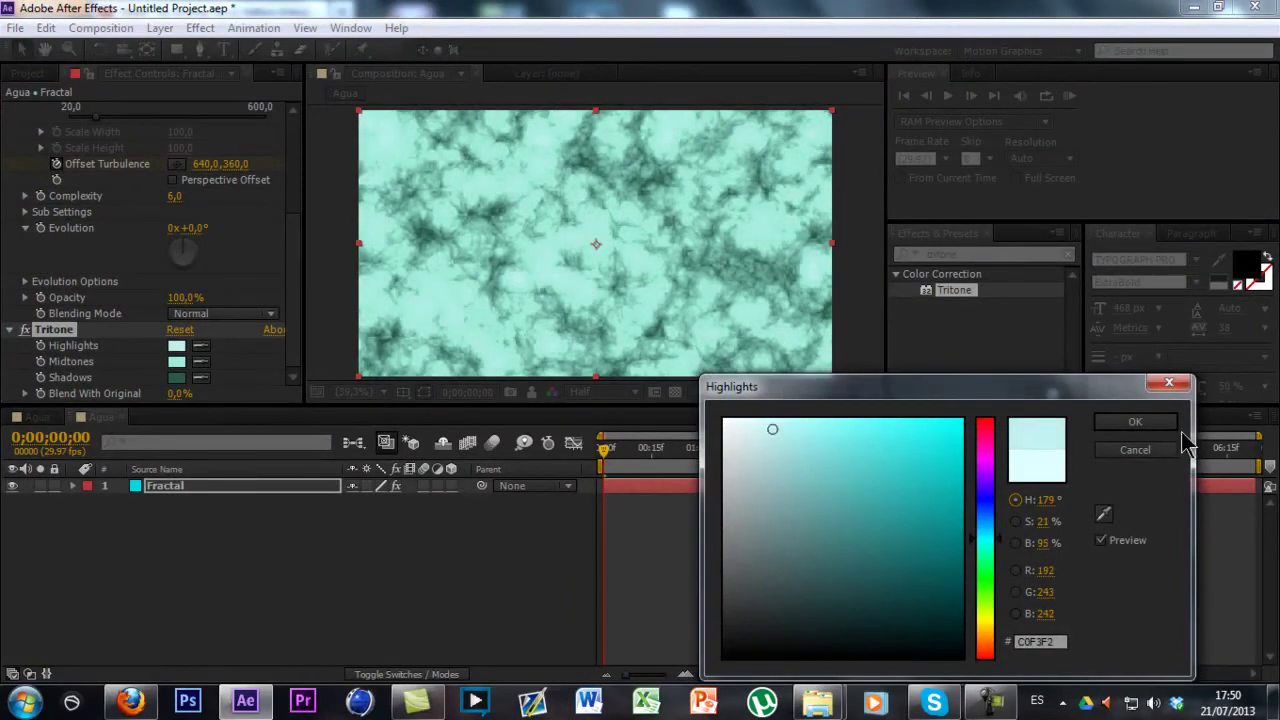
pyautogui.click(1135, 421)
# Step: Lower the Fractal Noise brightness to -25 and preview the coloured animation from the start
pyautogui.scroll(5, 246, 337)
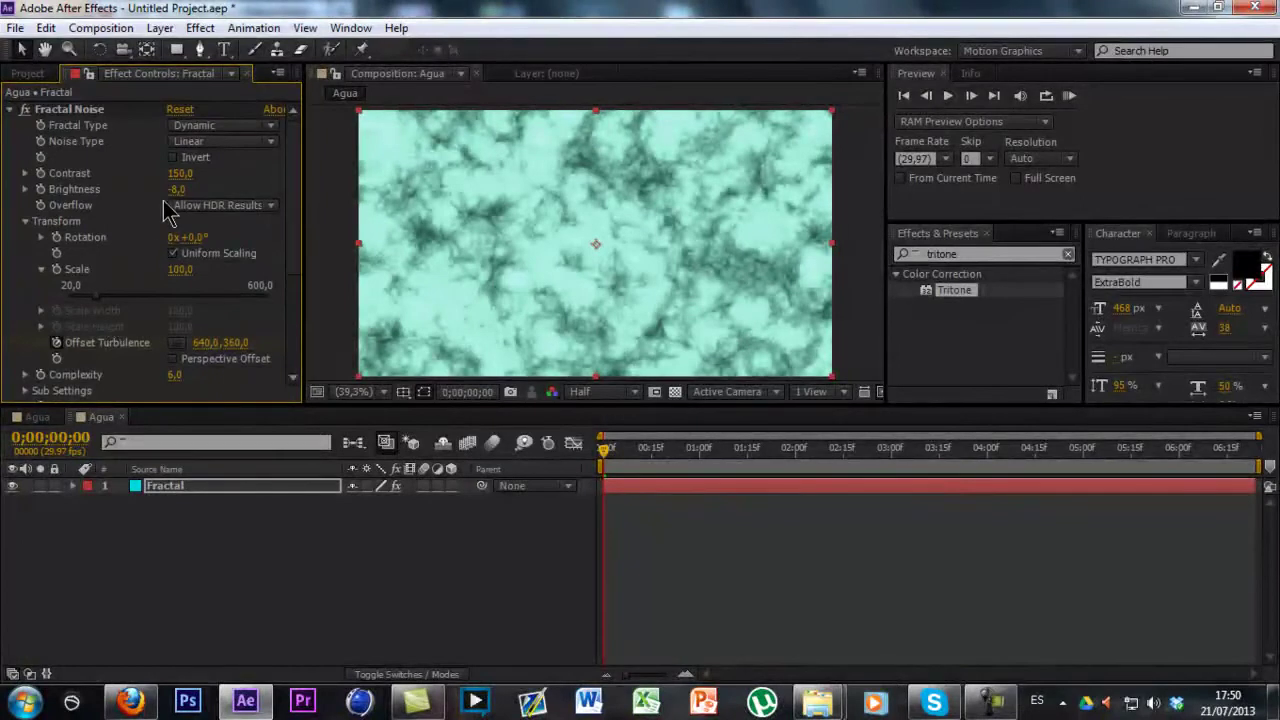
pyautogui.moveTo(178, 189); pyautogui.dragTo(200, 210)
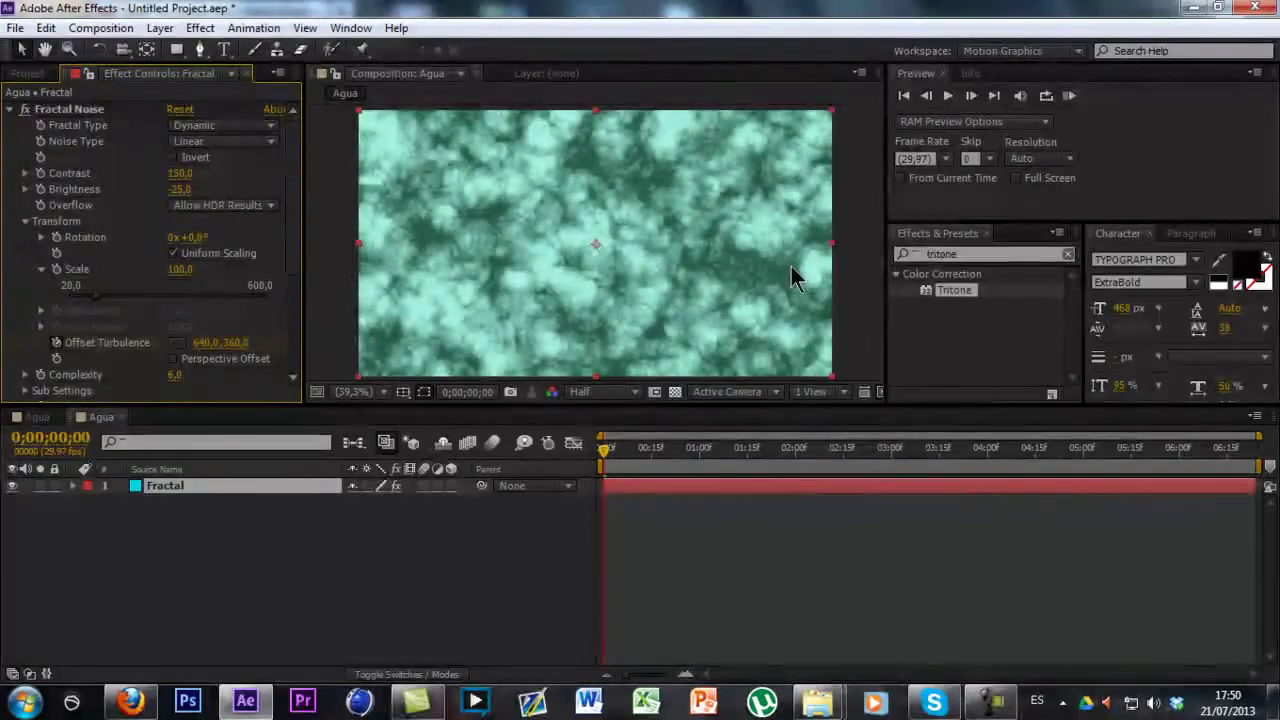
pyautogui.moveTo(612, 458); pyautogui.dragTo(1078, 474)
pyautogui.moveTo(1176, 470); pyautogui.dragTo(600, 472)
pyautogui.press('KP_0')
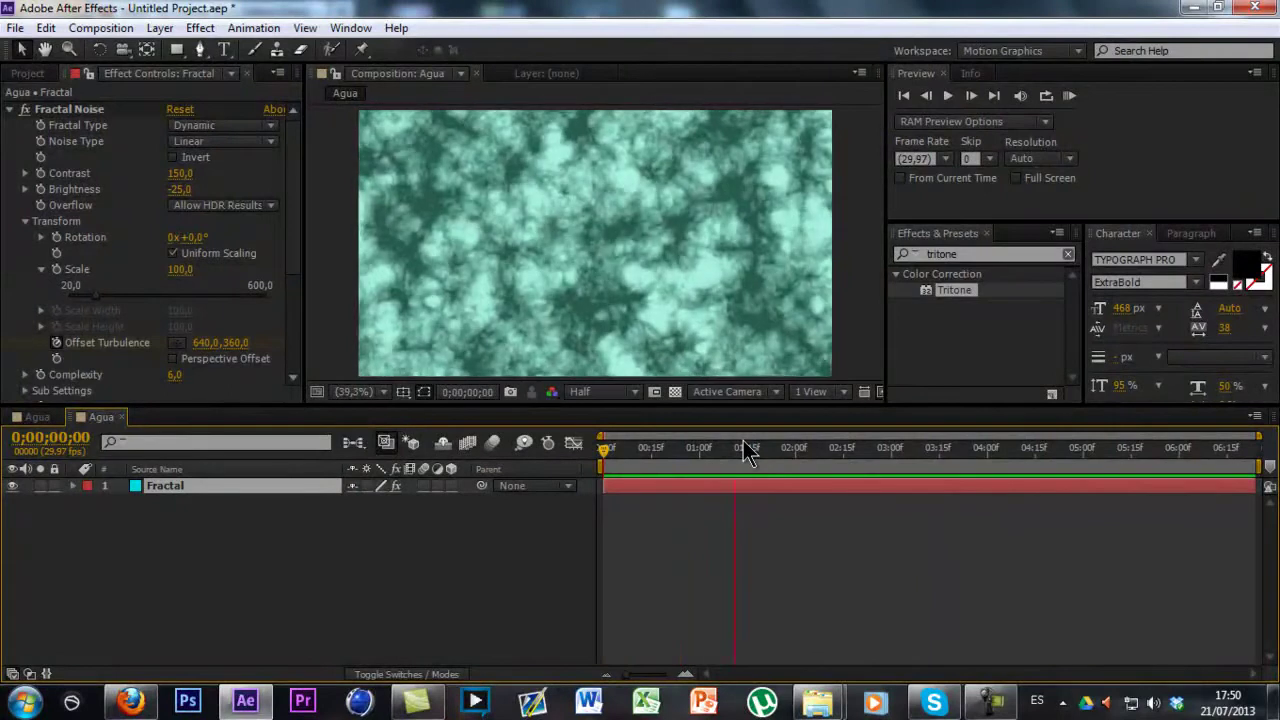
pyautogui.click(617, 470)
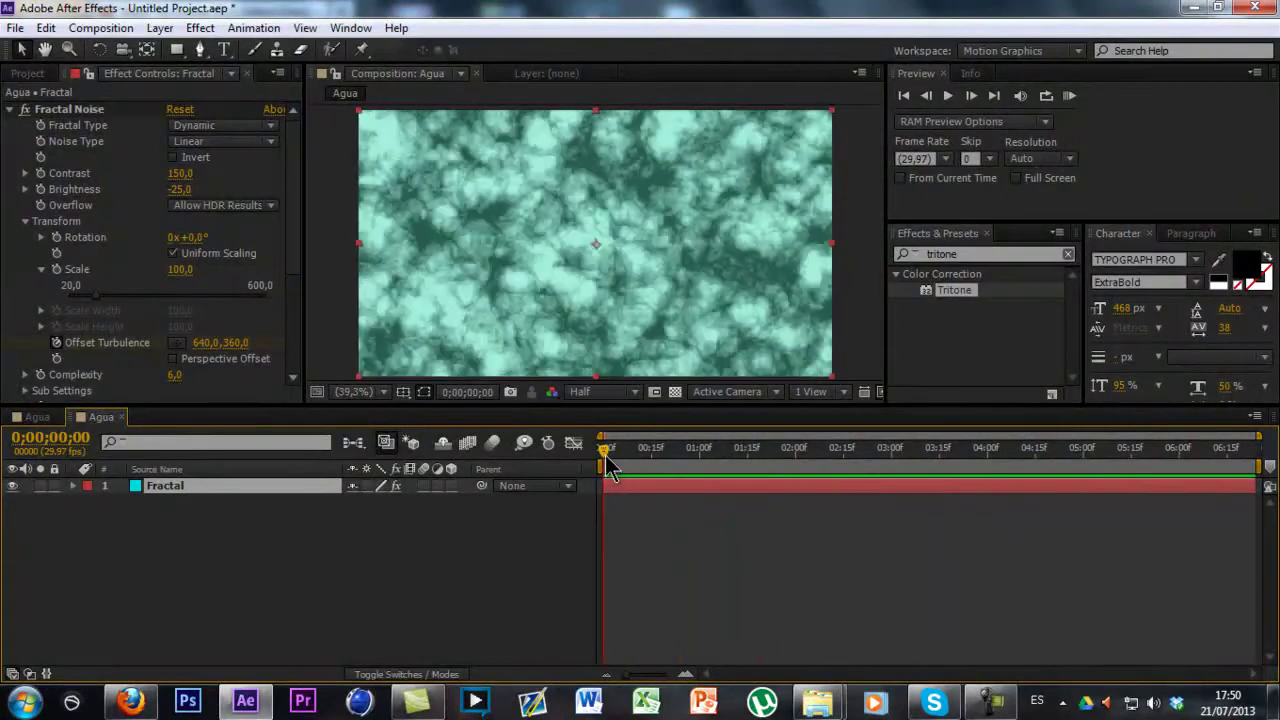
# Step: Pre-compose the Fractal layer as Agua, moving all attributes into the new composition
pyautogui.rightClick(165, 497)
pyautogui.click(222, 563)
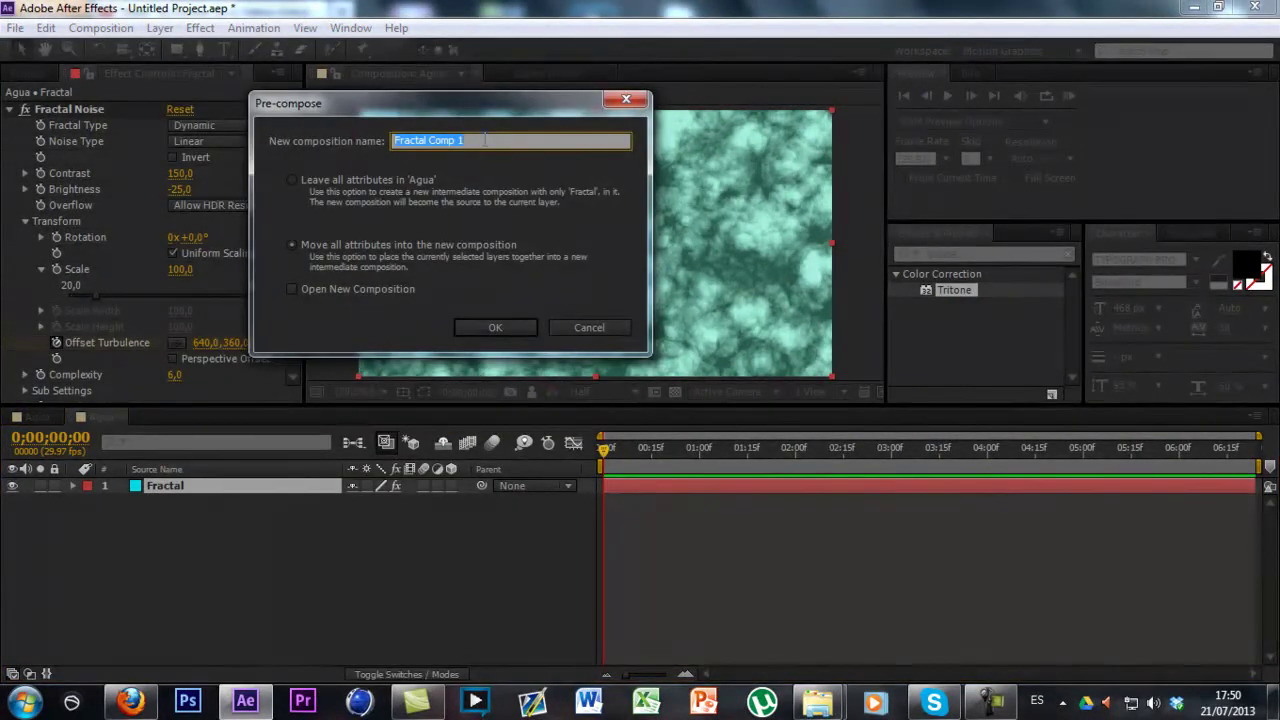
pyautogui.write('Agua')
pyautogui.click(483, 328)
pyautogui.click(486, 328)
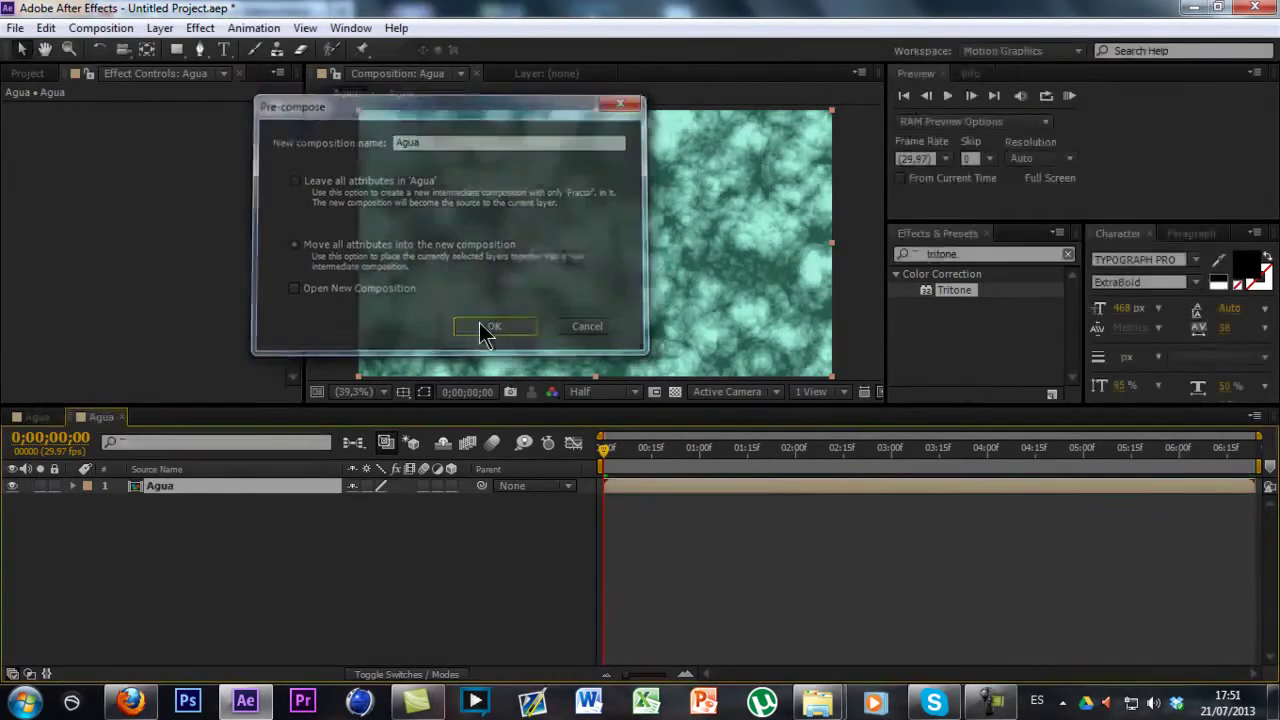
# Step: Search the effects for "cc glas" and apply CC Glass to the Agua layer
pyautogui.click(966, 245)
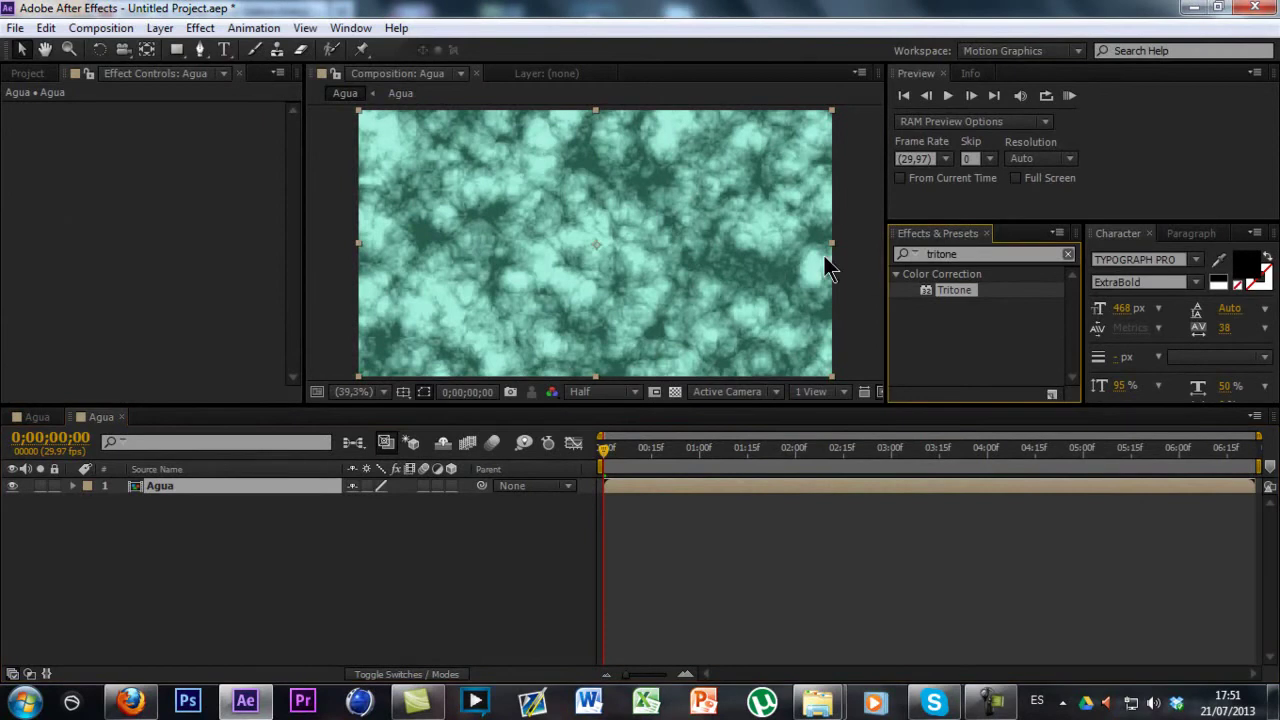
pyautogui.moveTo(1024, 256); pyautogui.dragTo(899, 240)
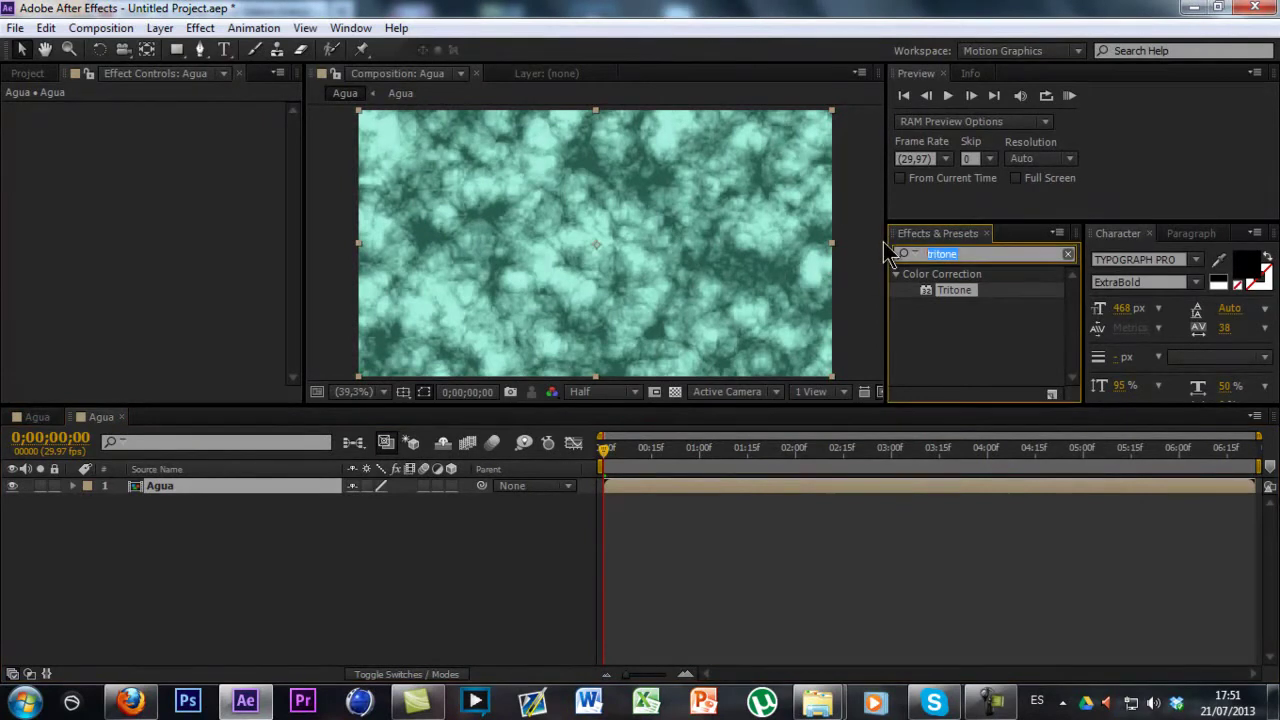
pyautogui.write('cc glas')
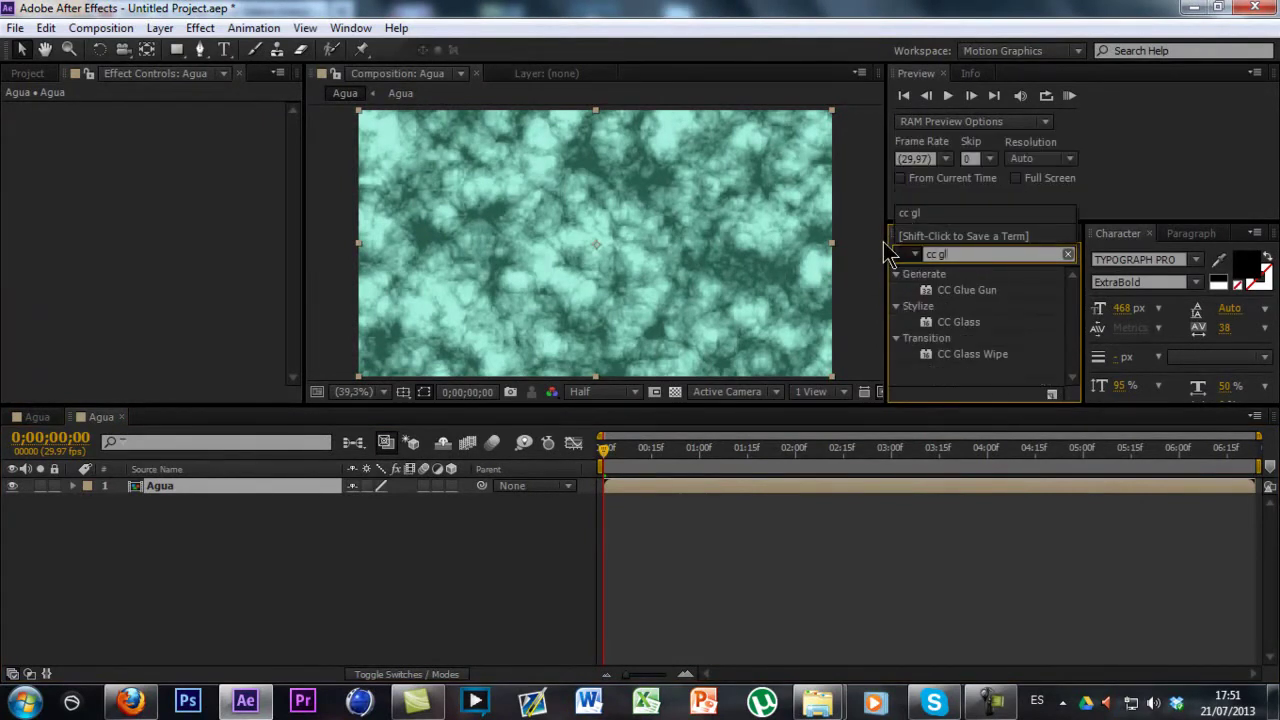
pyautogui.click(958, 296)
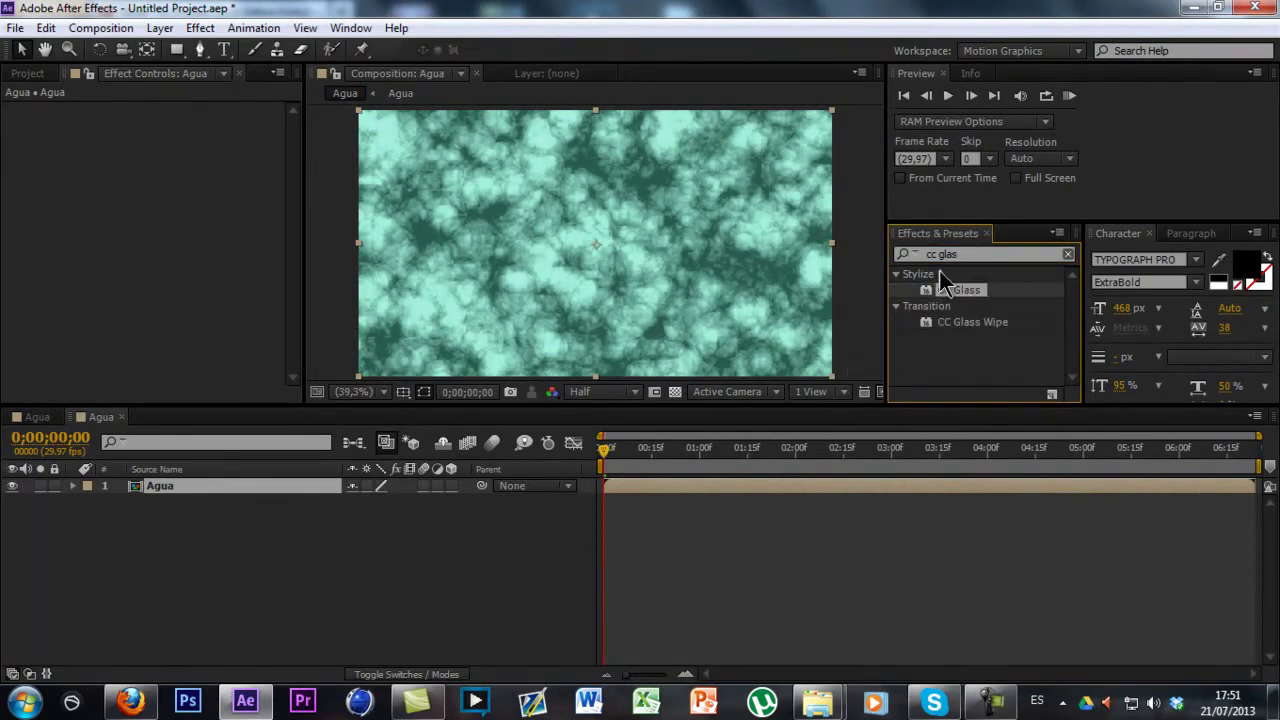
pyautogui.moveTo(942, 289); pyautogui.dragTo(733, 479)
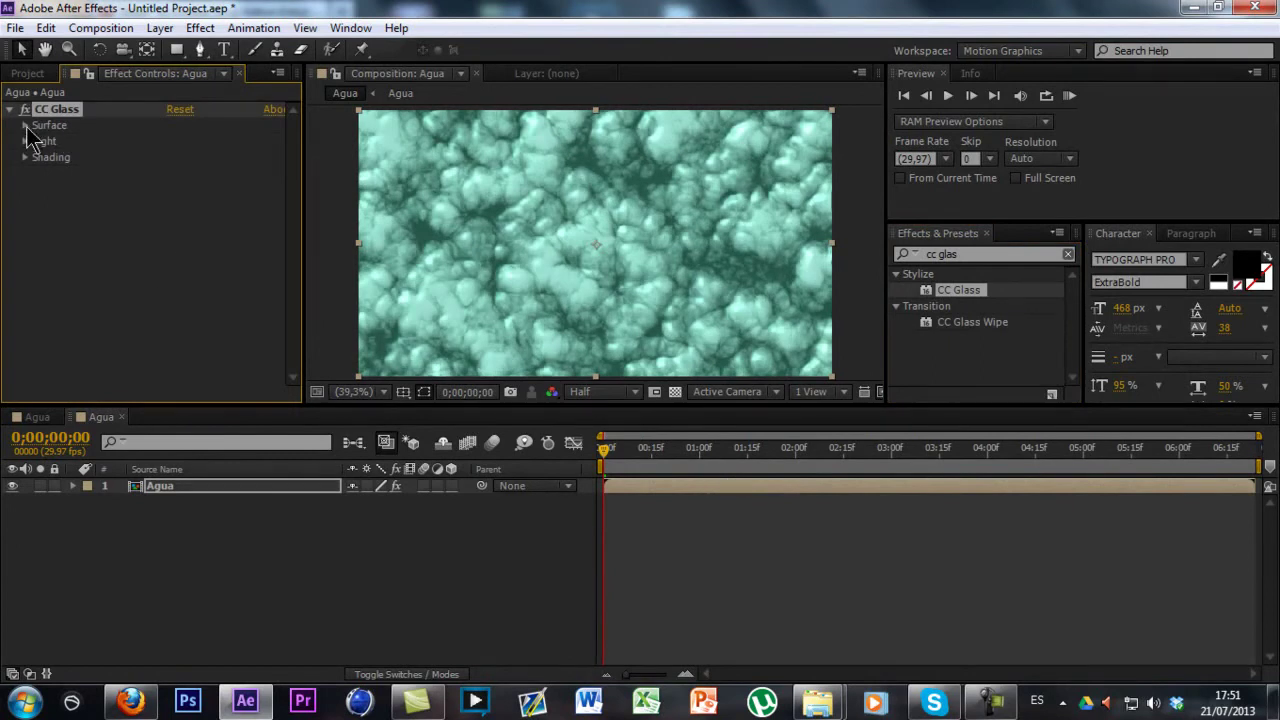
# Step: Set the CC Glass surface to softness 35, height -75 and displacement -100
pyautogui.click(26, 126)
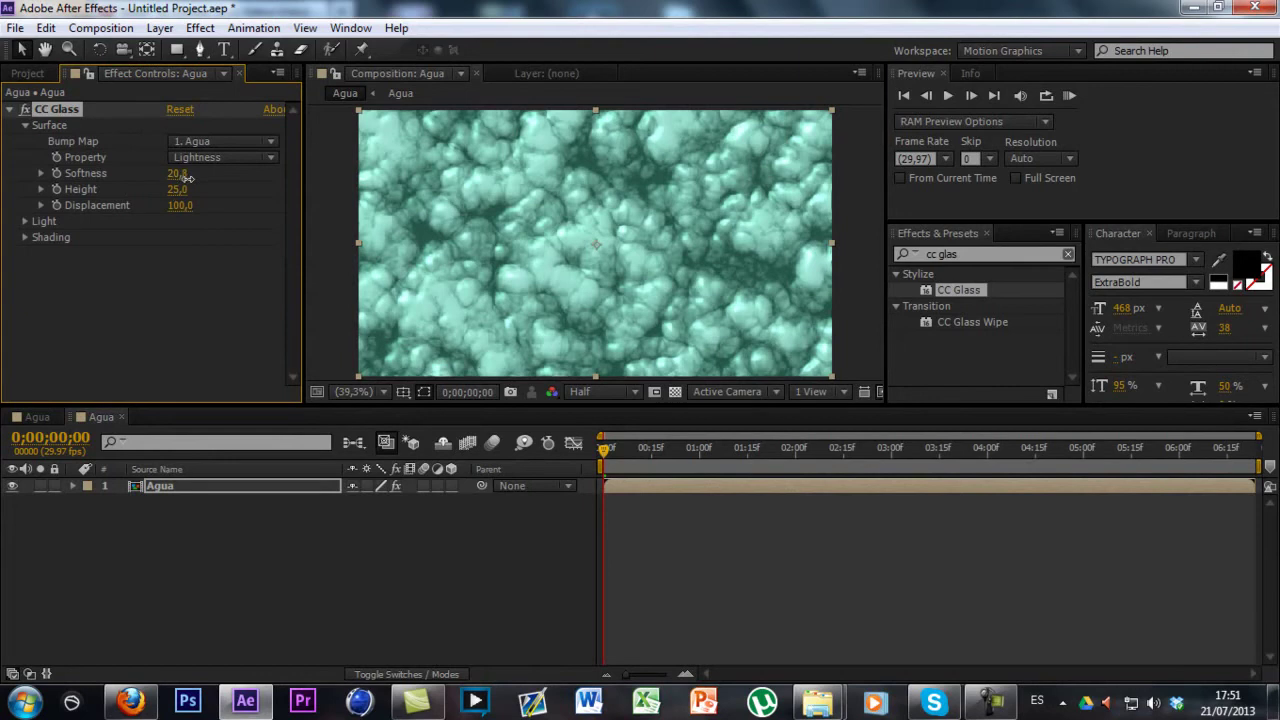
pyautogui.moveTo(202, 185); pyautogui.dragTo(341, 186)
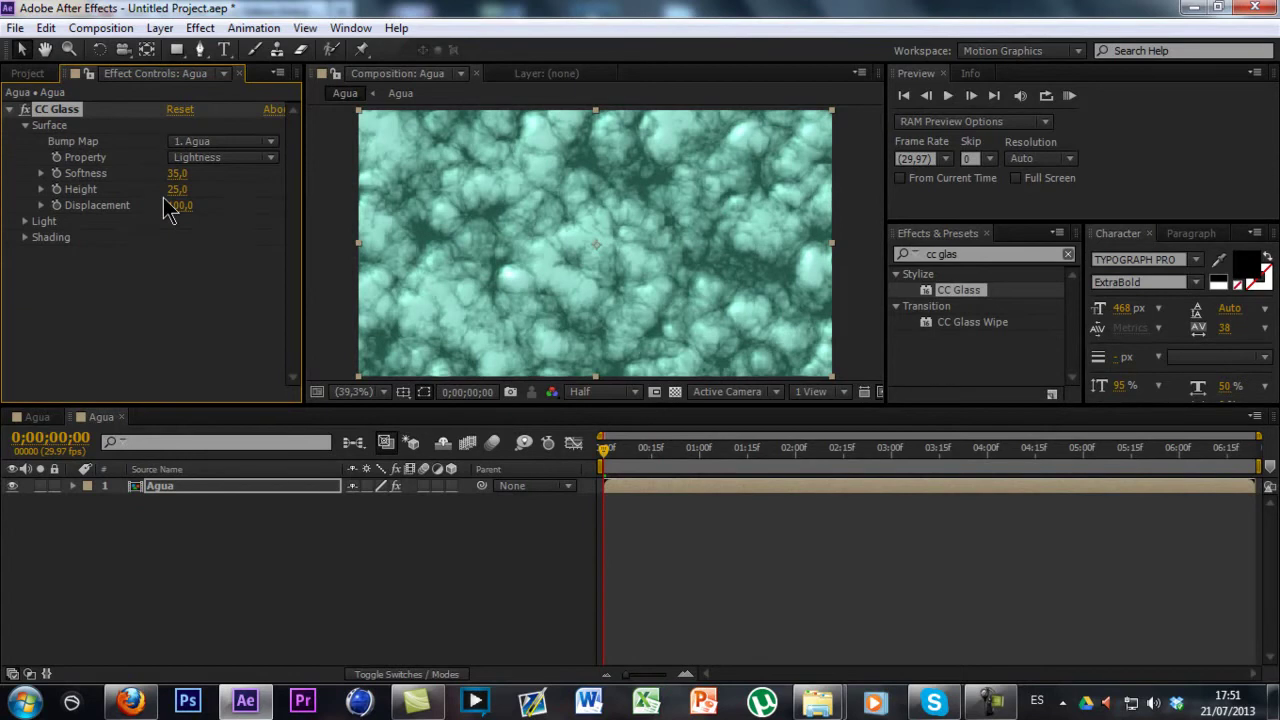
pyautogui.moveTo(176, 189); pyautogui.dragTo(81, 189)
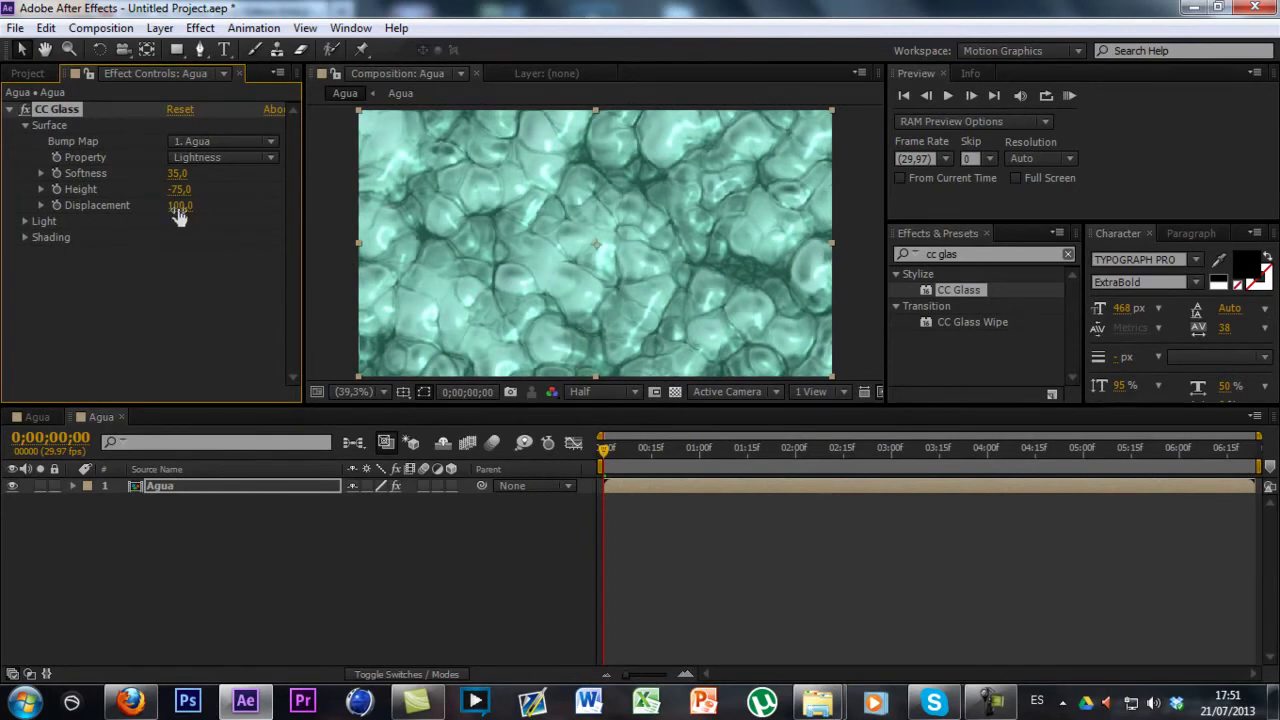
pyautogui.moveTo(172, 205); pyautogui.dragTo(8, 214)
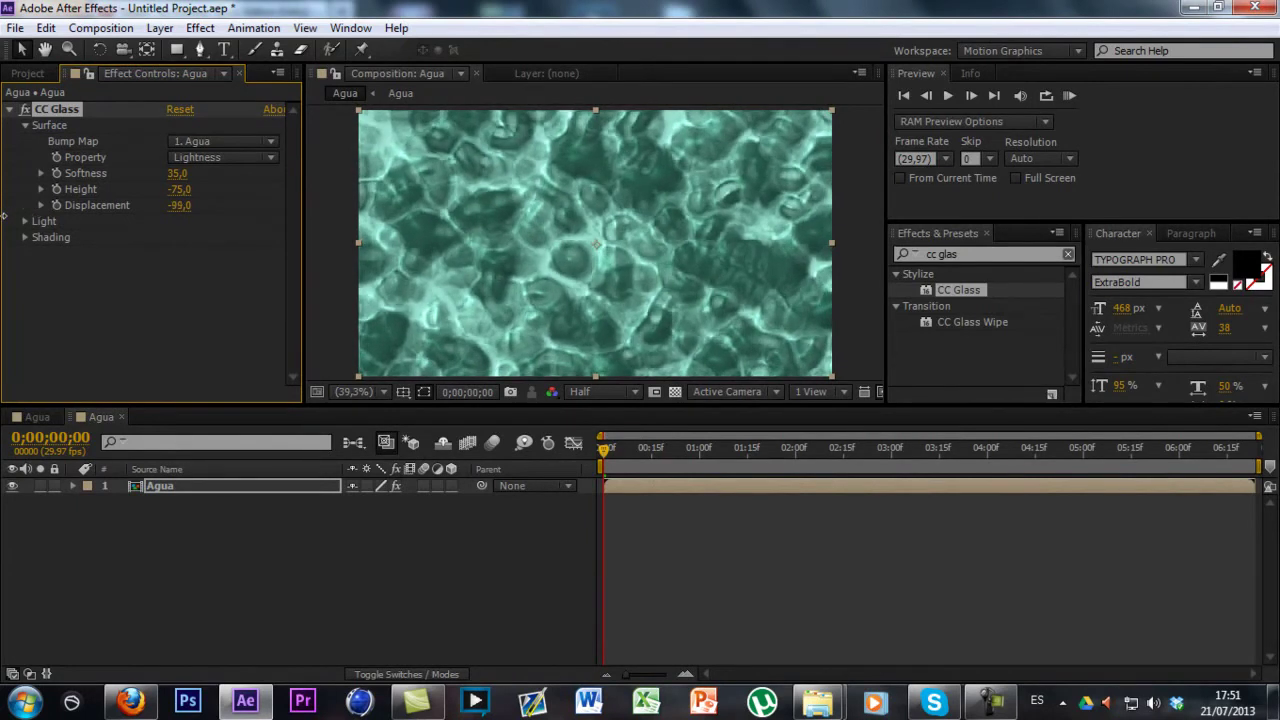
# Step: Scrub and play the composition to preview the water with the CC Glass effect
pyautogui.moveTo(616, 450); pyautogui.dragTo(640, 453)
pyautogui.press('space')
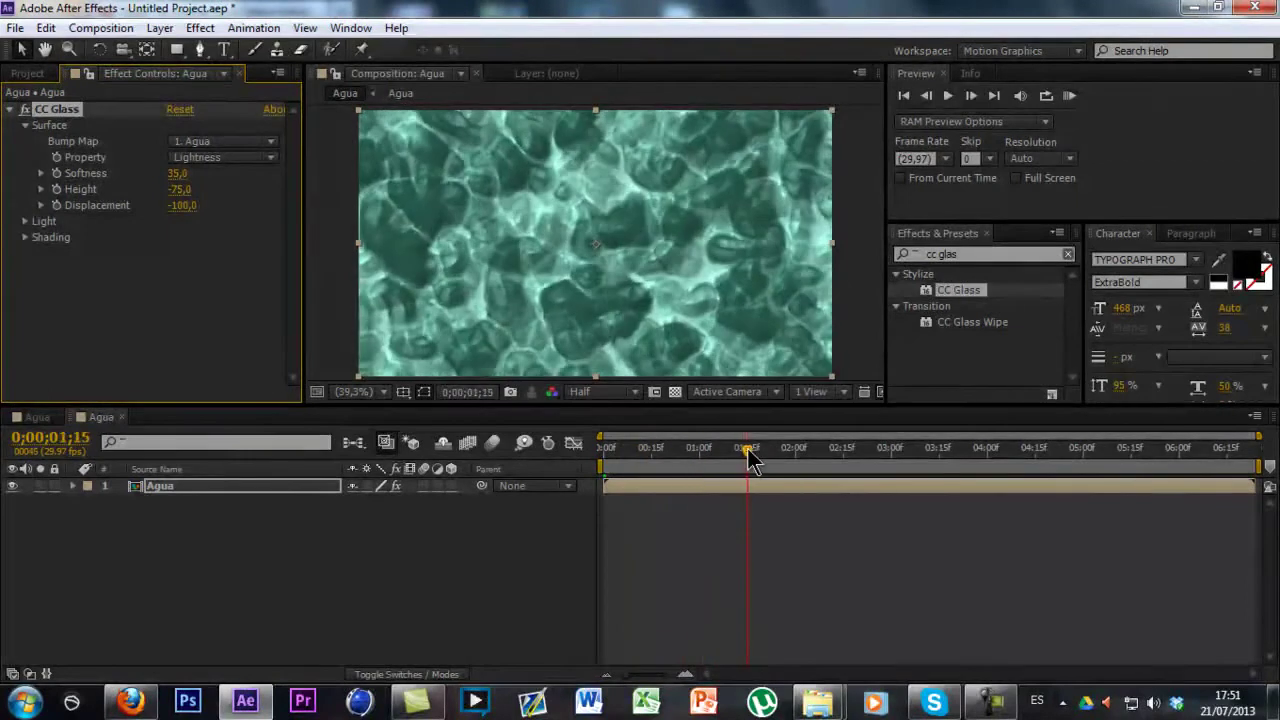
pyautogui.click(218, 282)
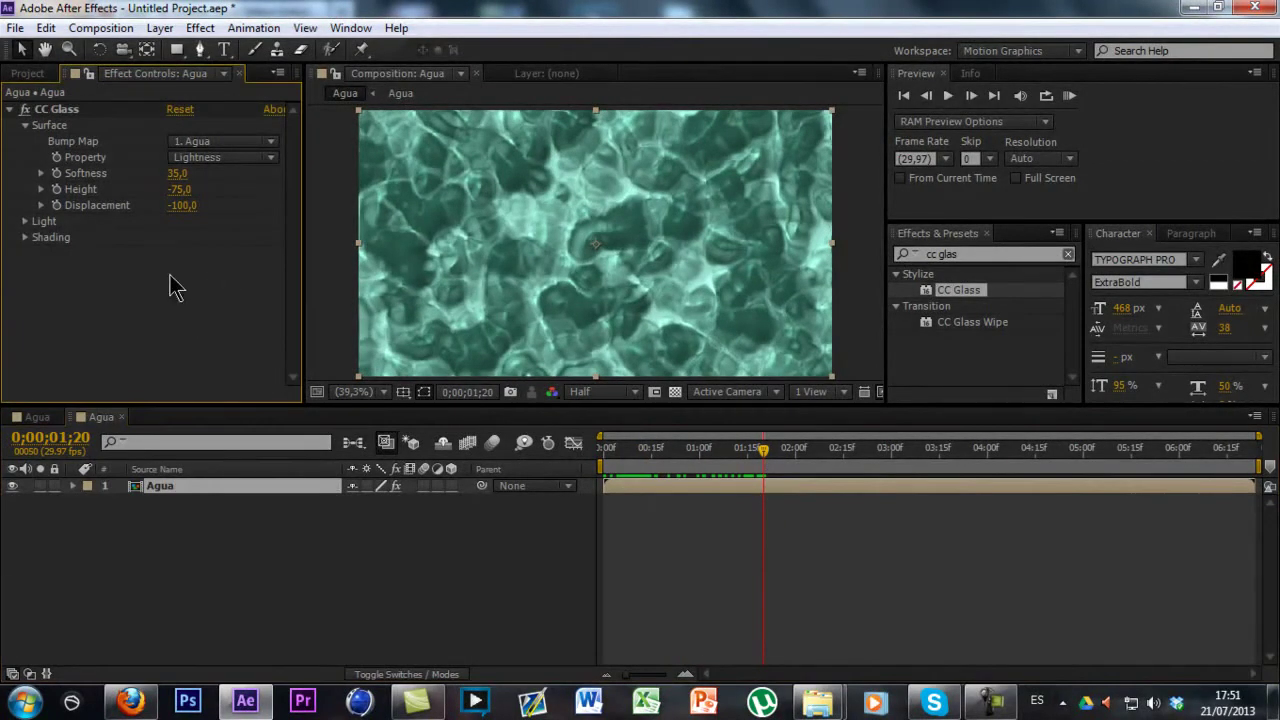
pyautogui.moveTo(760, 449); pyautogui.dragTo(620, 452)
pyautogui.press('space')
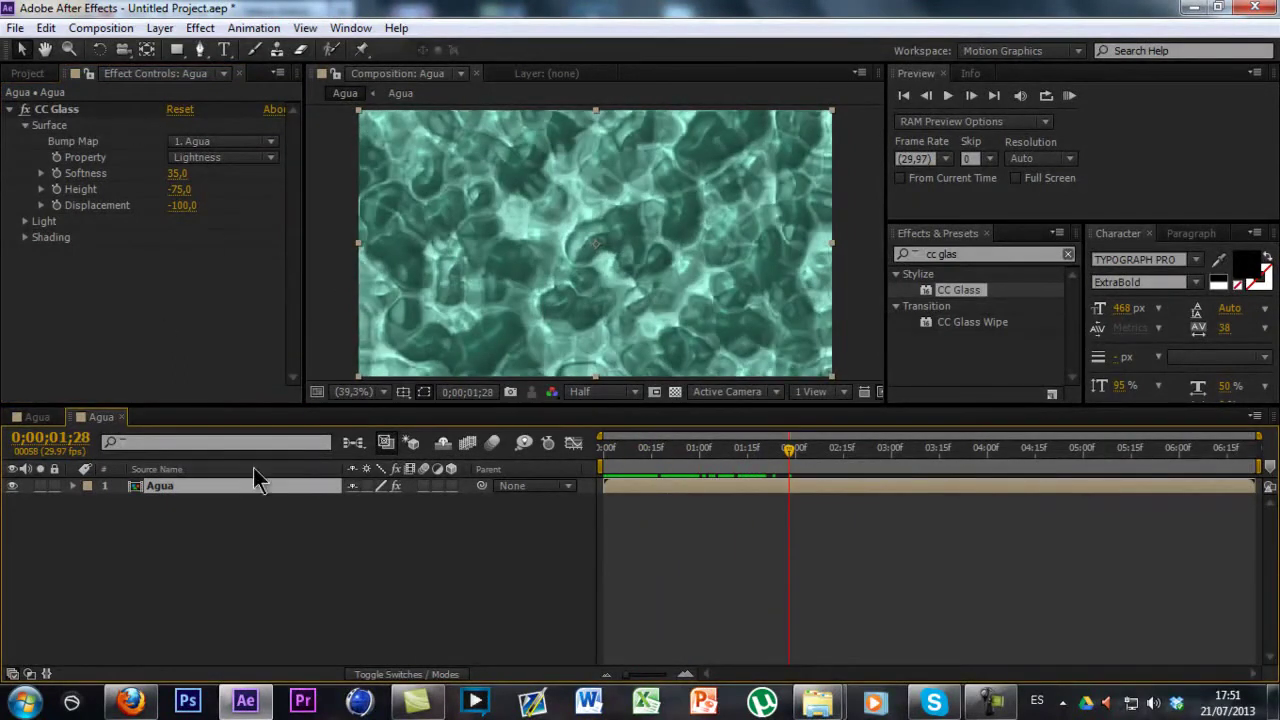
# Step: Compare the nested Agua composition holding the Fractal layer with the parent composition's glass effect at different times
pyautogui.doubleClick(200, 486)
pyautogui.click(168, 489)
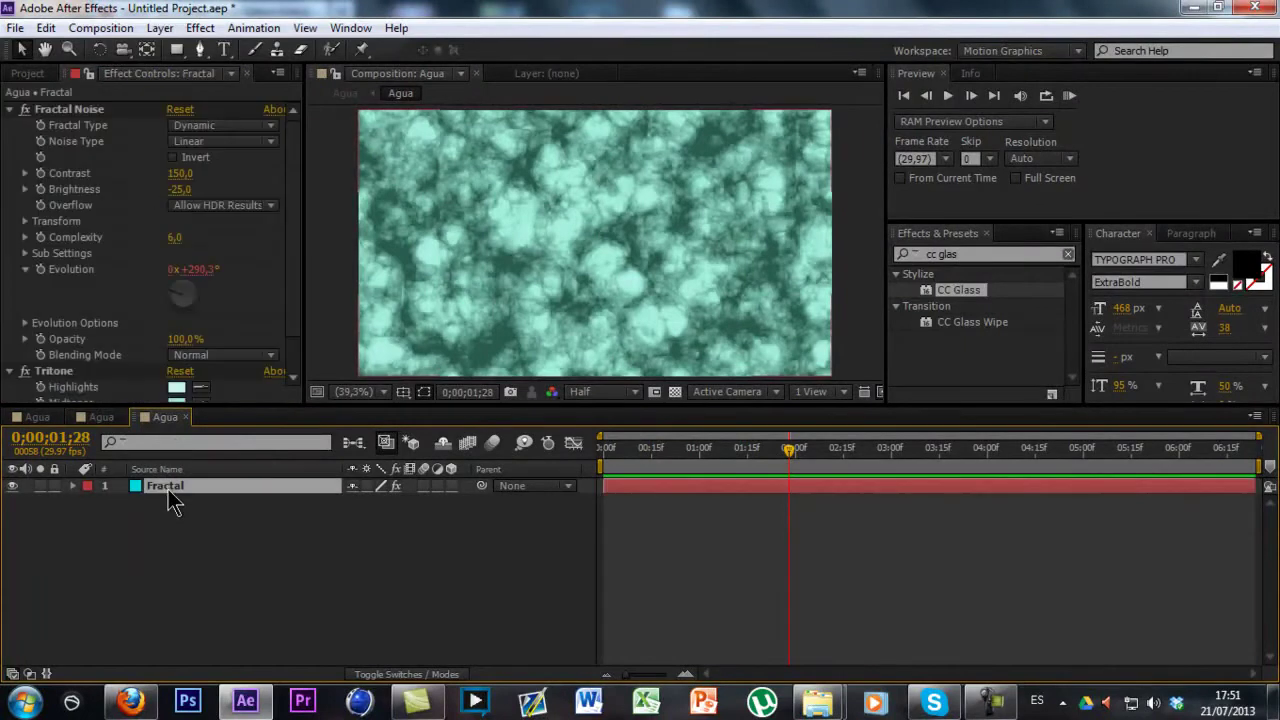
pyautogui.click(28, 74)
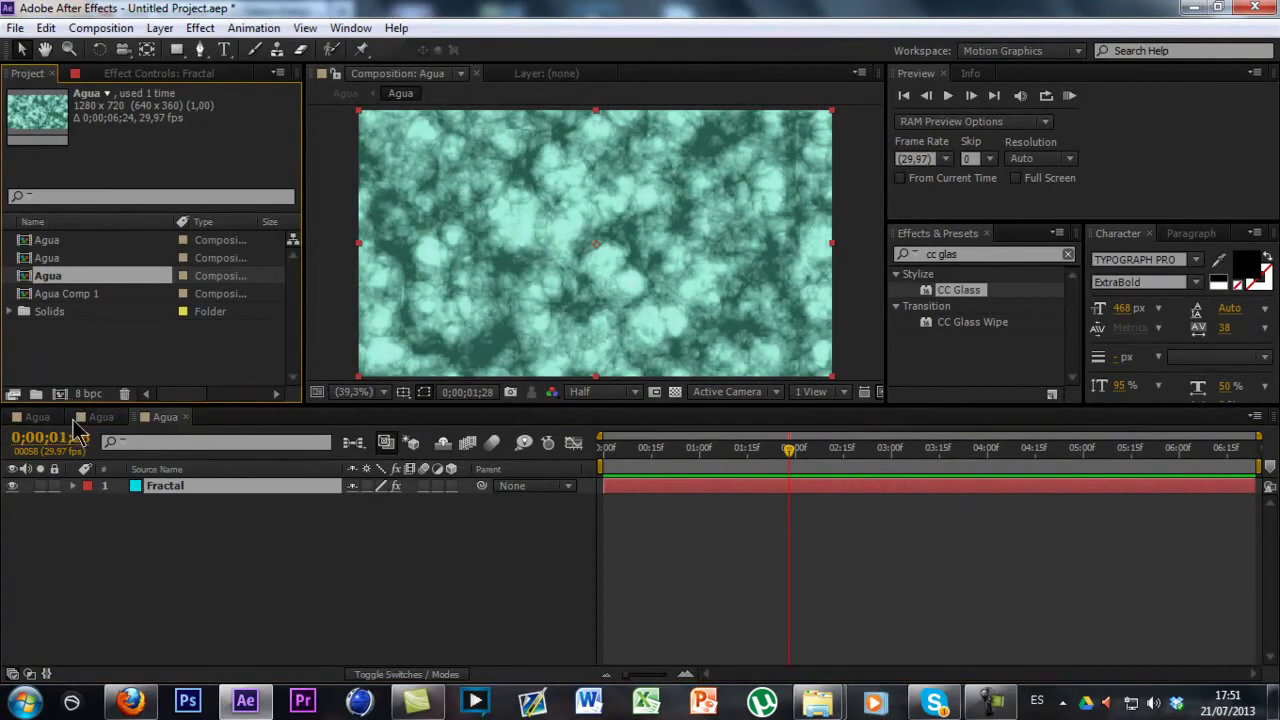
pyautogui.click(98, 417)
pyautogui.moveTo(620, 449); pyautogui.dragTo(667, 450)
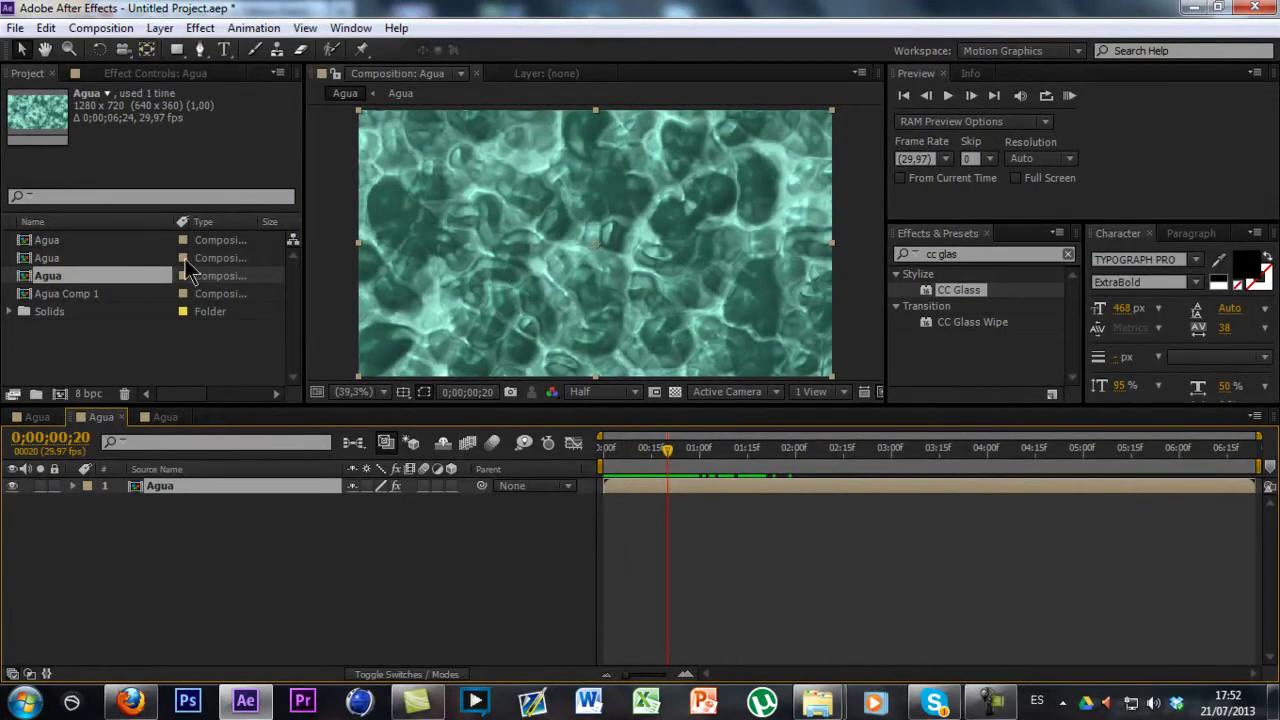
pyautogui.moveTo(672, 442)
pyautogui.mouseDown()
pyautogui.moveTo(694, 447)
pyautogui.moveTo(652, 449)
pyautogui.mouseUp()
pyautogui.click(165, 417)
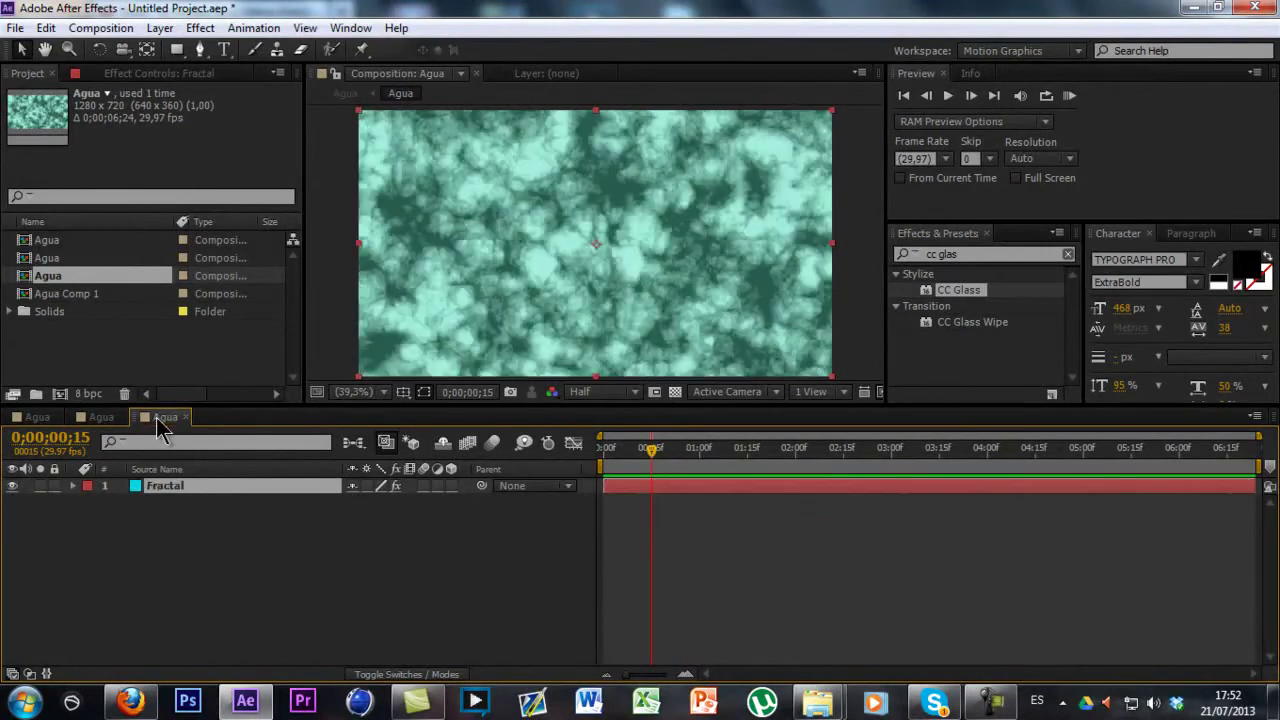
# Step: Try other Fractal Noise Complexity and Evolution values on the nested Fractal layer, then show the project items
pyautogui.click(158, 73)
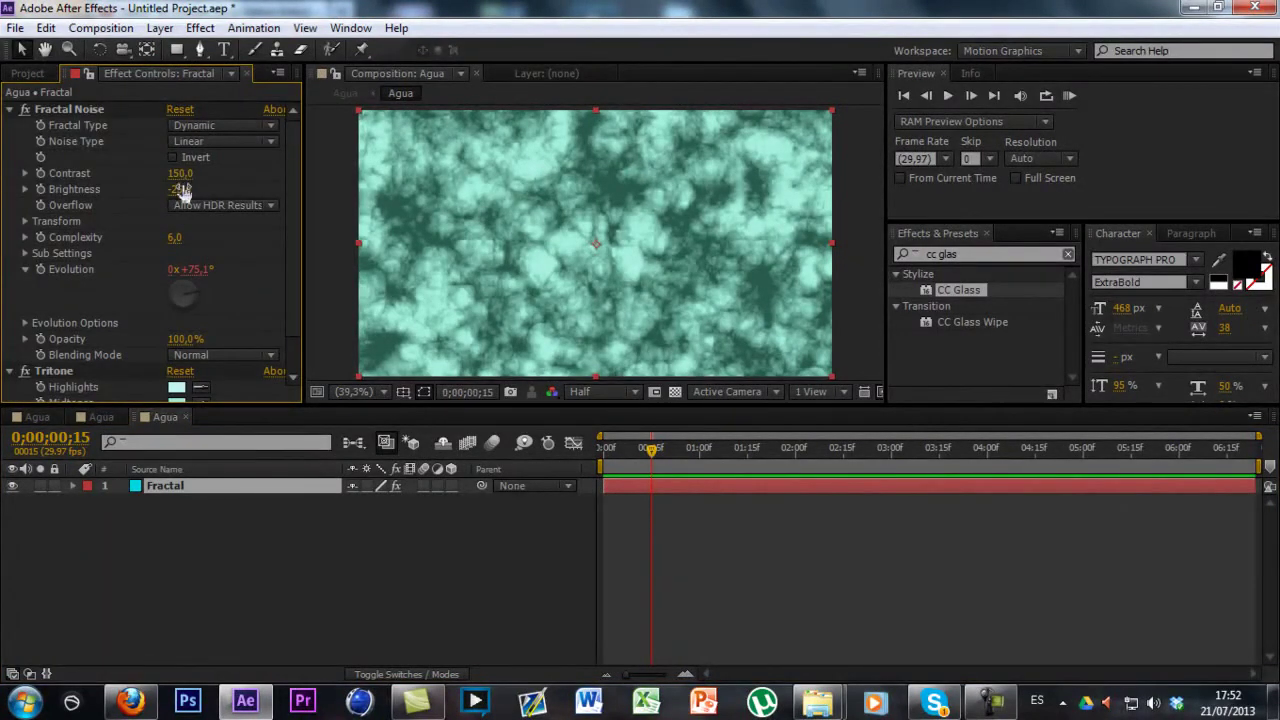
pyautogui.scroll(-2, 180, 285)
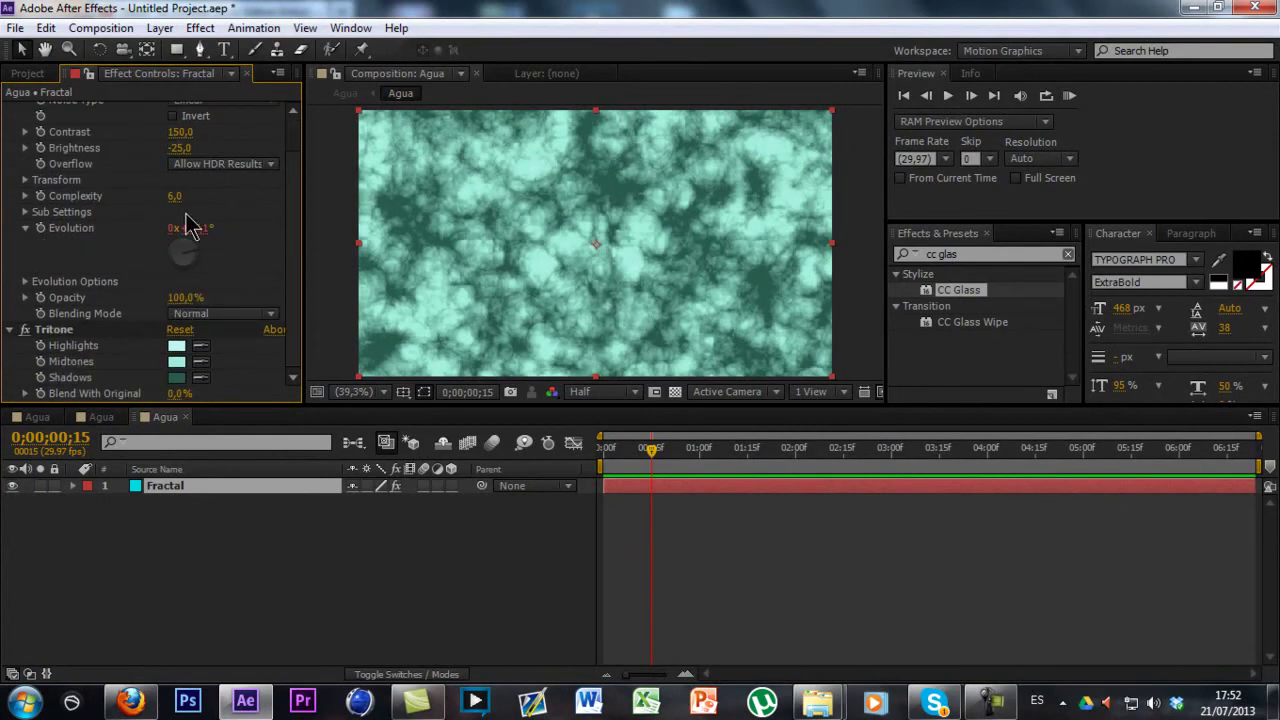
pyautogui.moveTo(175, 197); pyautogui.dragTo(286, 206)
pyautogui.moveTo(192, 227); pyautogui.dragTo(189, 185)
pyautogui.click(36, 77)
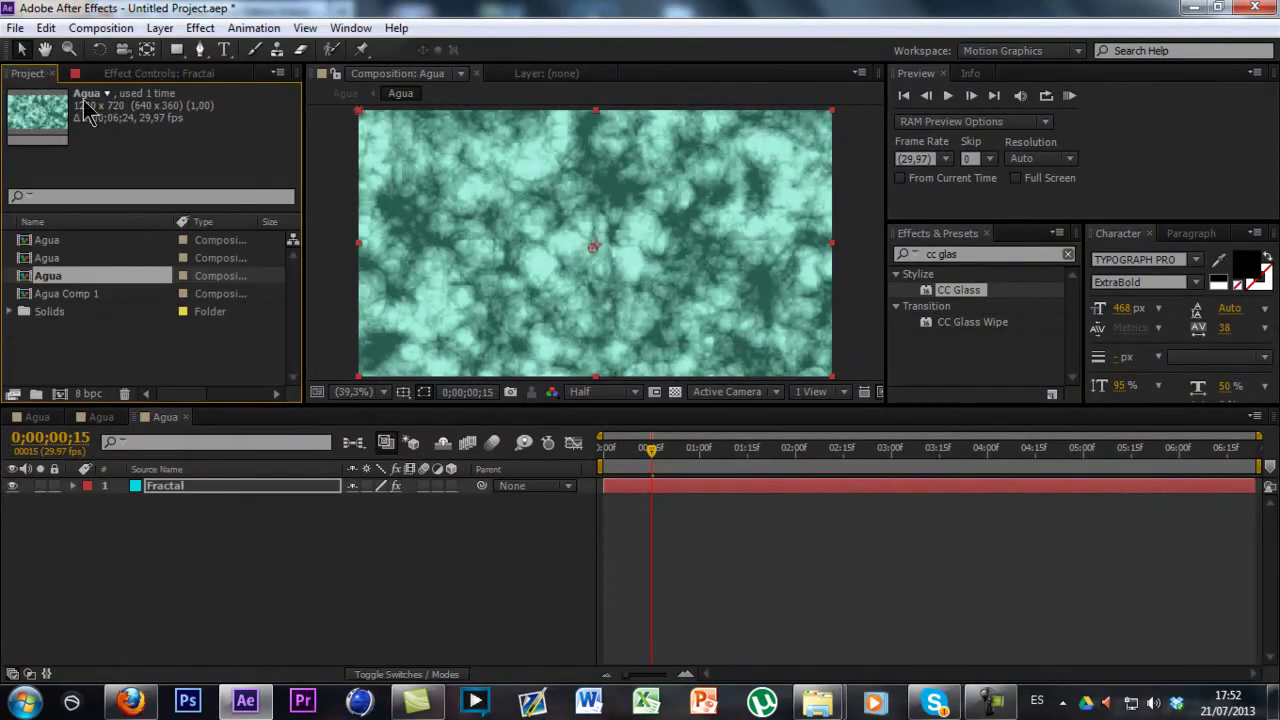
# Step: Preview the glass-distorted water in the parent Agua composition from its first frame
pyautogui.click(80, 417)
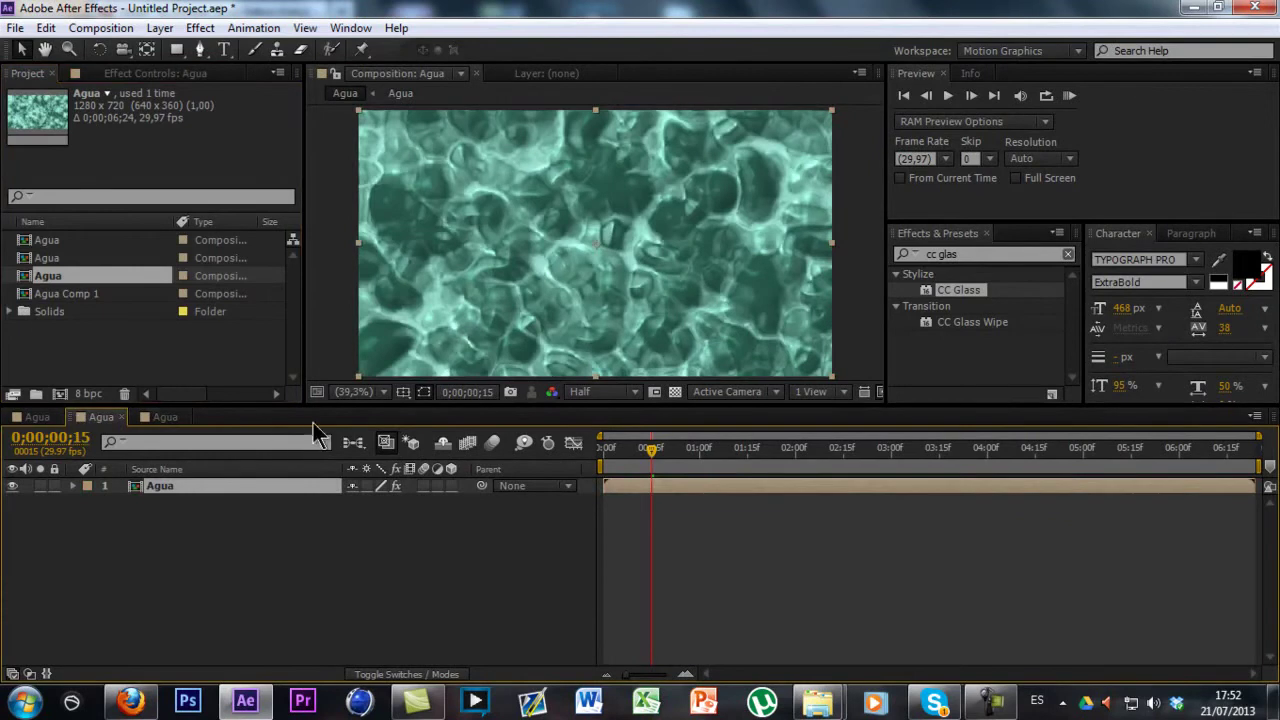
pyautogui.click(604, 448)
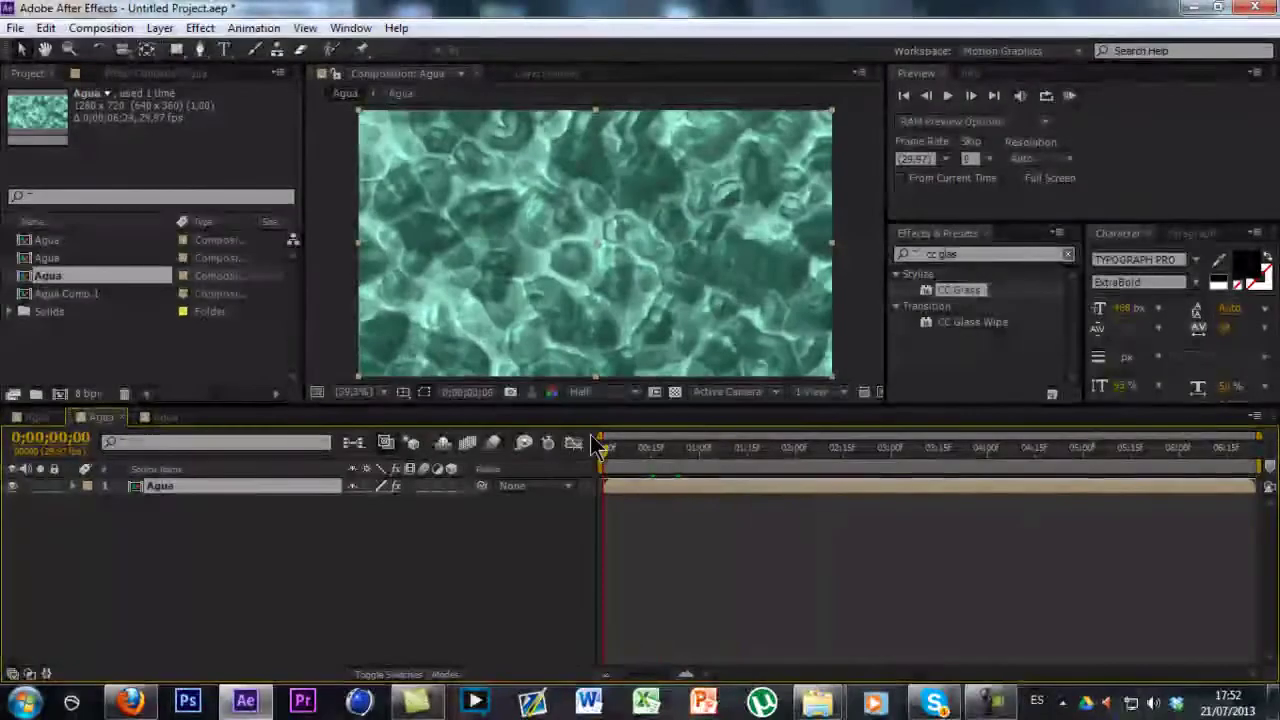
pyautogui.press('space')
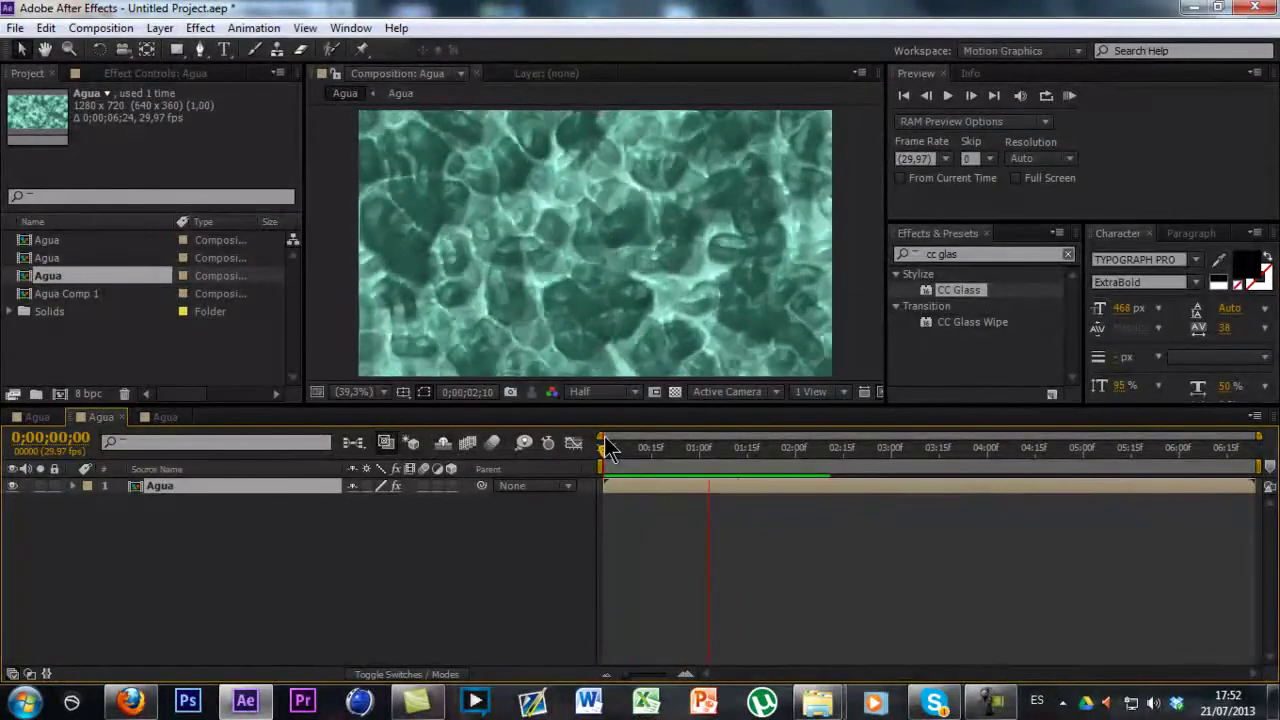
pyautogui.moveTo(607, 447)
pyautogui.mouseDown()
pyautogui.moveTo(662, 454)
pyautogui.moveTo(618, 455)
pyautogui.mouseUp()
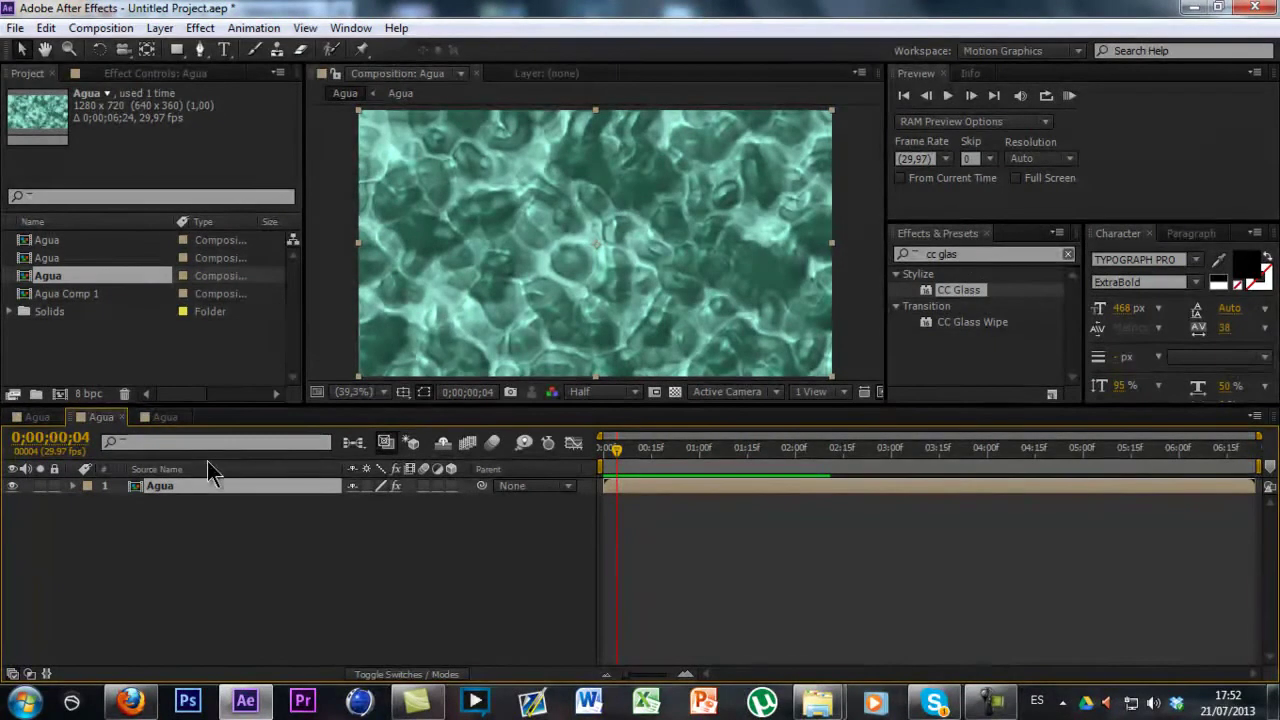
# Step: Add a text layer reading "agua" over the water in the parent composition
pyautogui.click(226, 50)
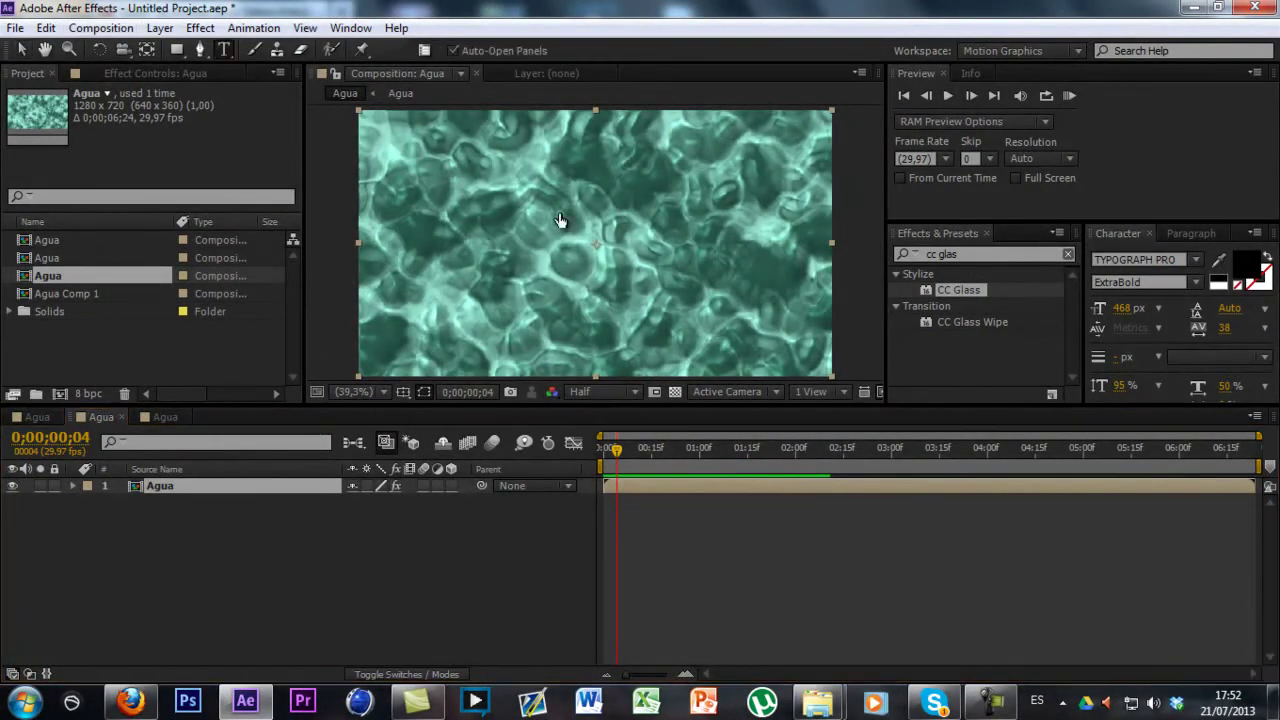
pyautogui.click(660, 207)
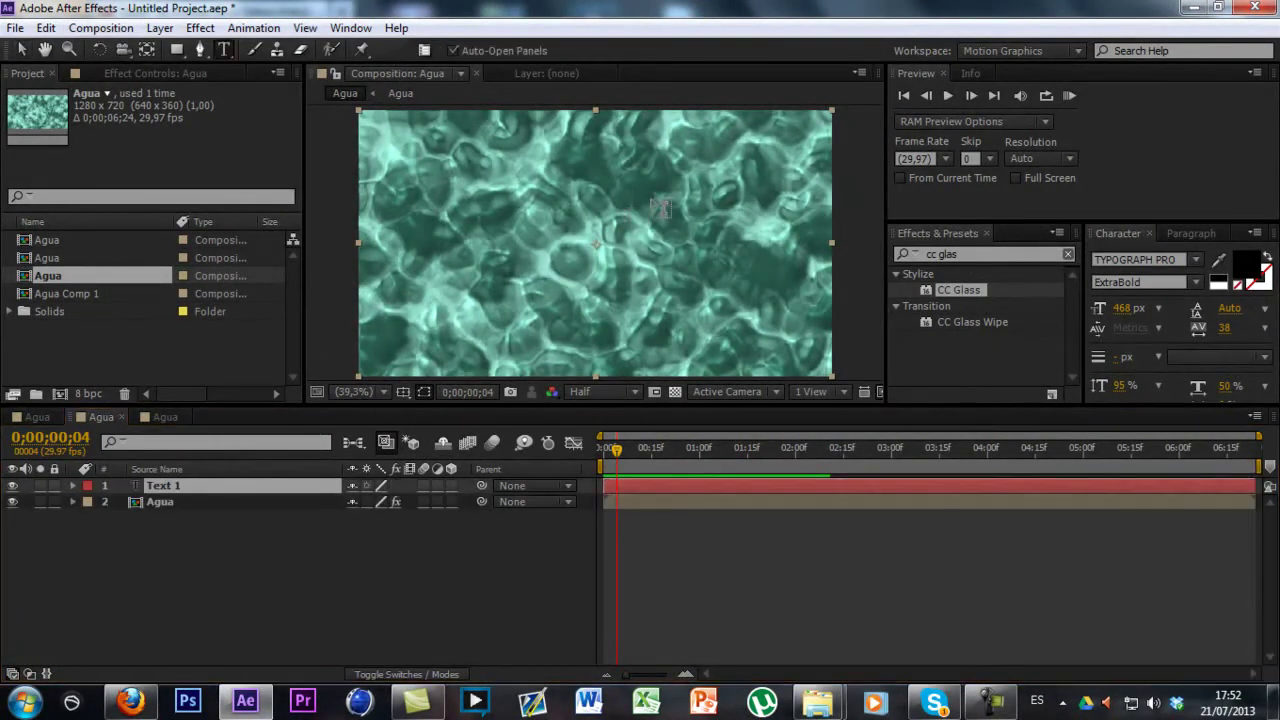
pyautogui.scroll(-3, 590, 215)
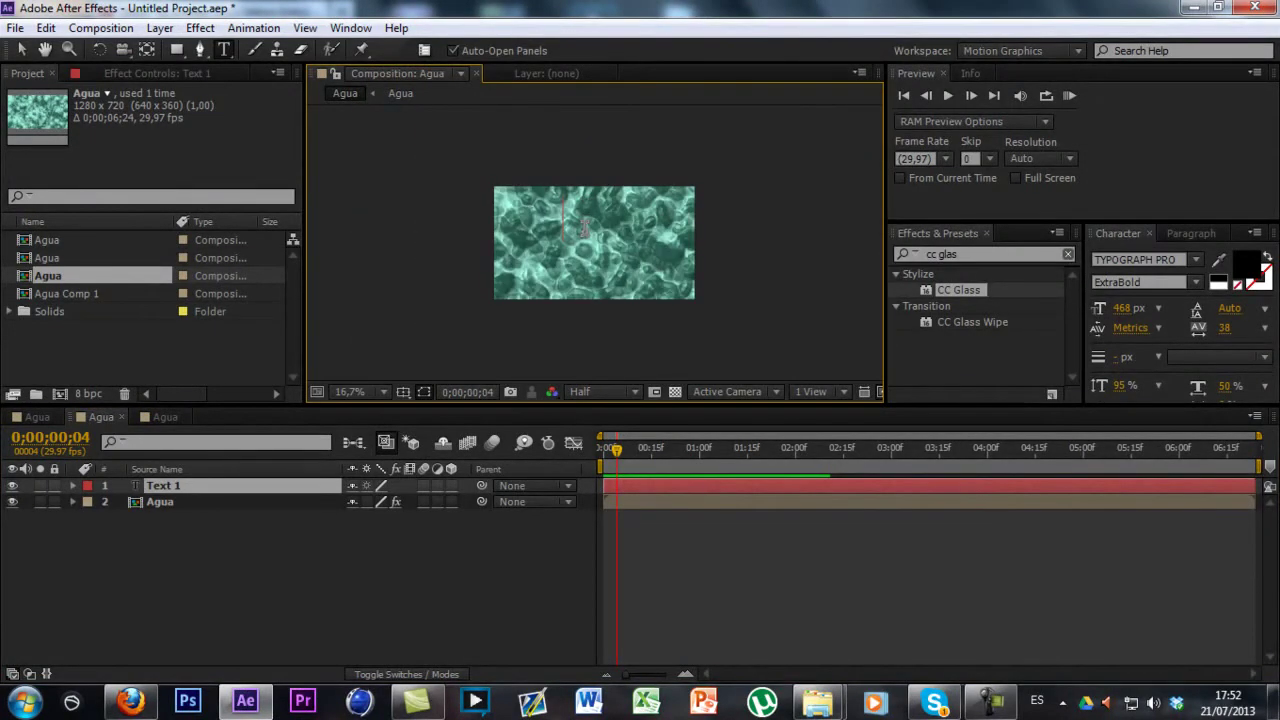
pyautogui.write('agua')
pyautogui.press('KP_Enter')
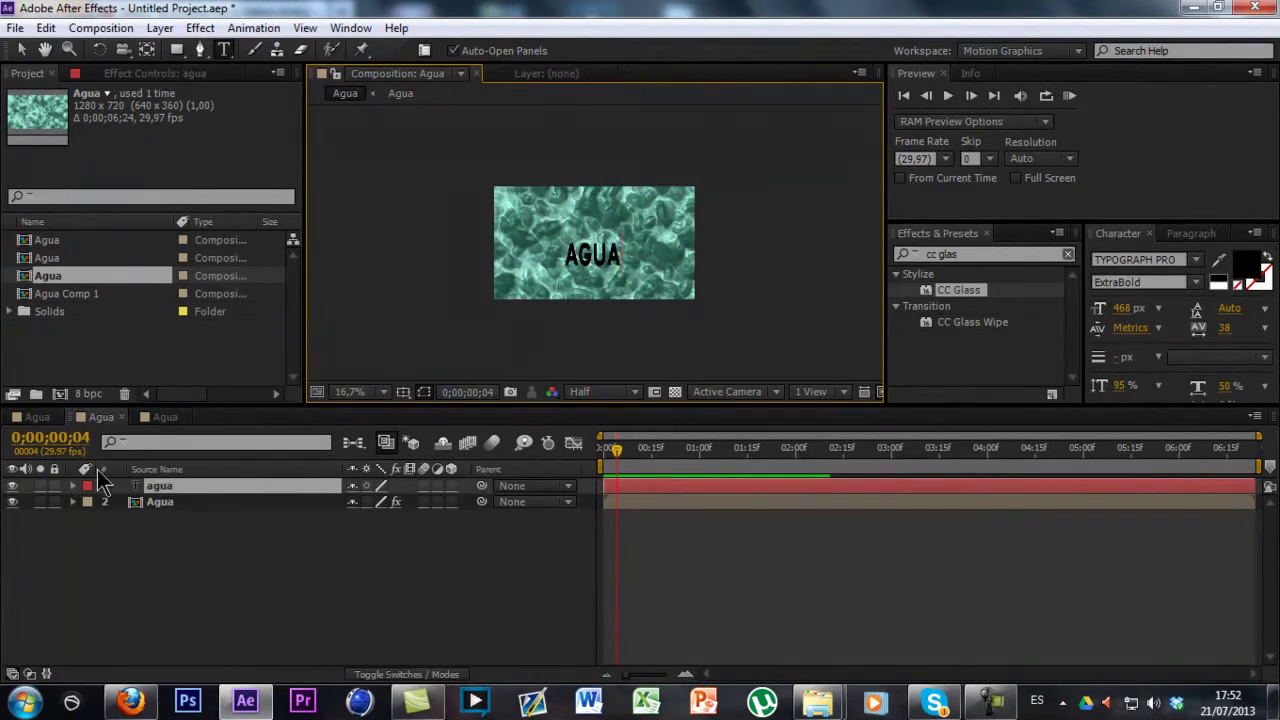
# Step: Change the agua text layer's fill colour to white, FFFFFF
pyautogui.click(210, 490)
pyautogui.click(1246, 266)
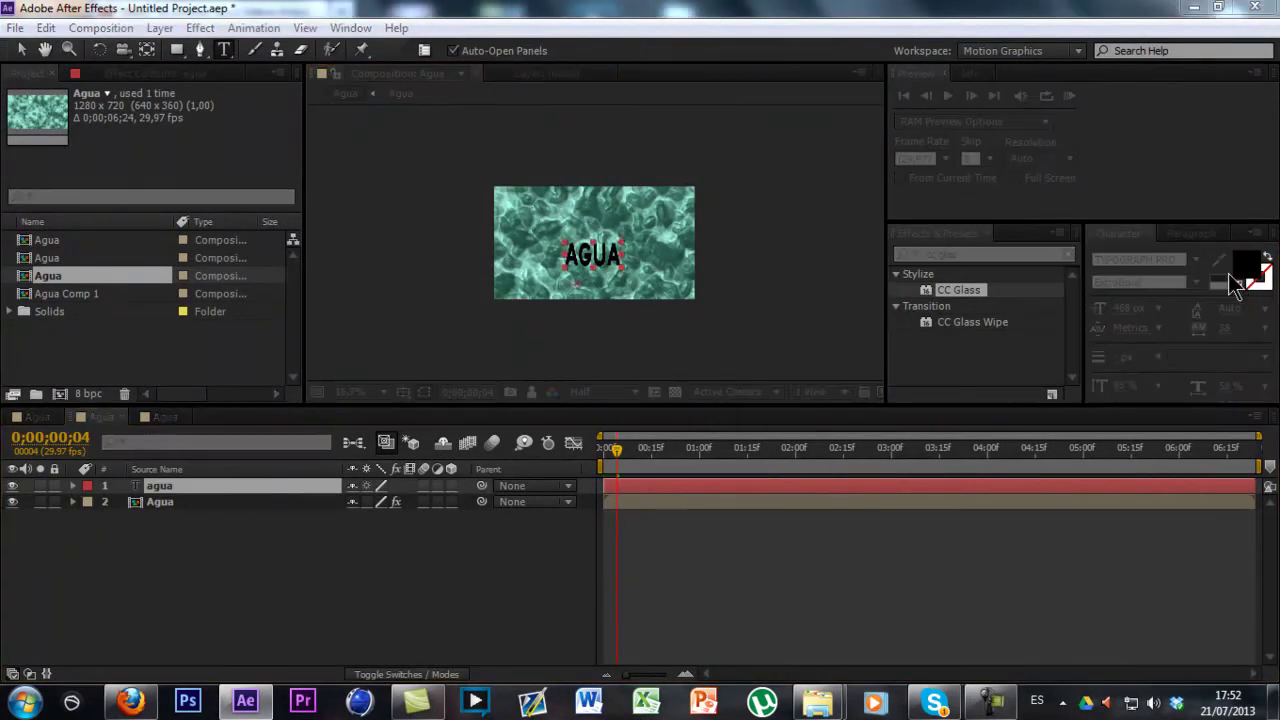
pyautogui.moveTo(769, 474); pyautogui.dragTo(724, 418)
pyautogui.click(1135, 421)
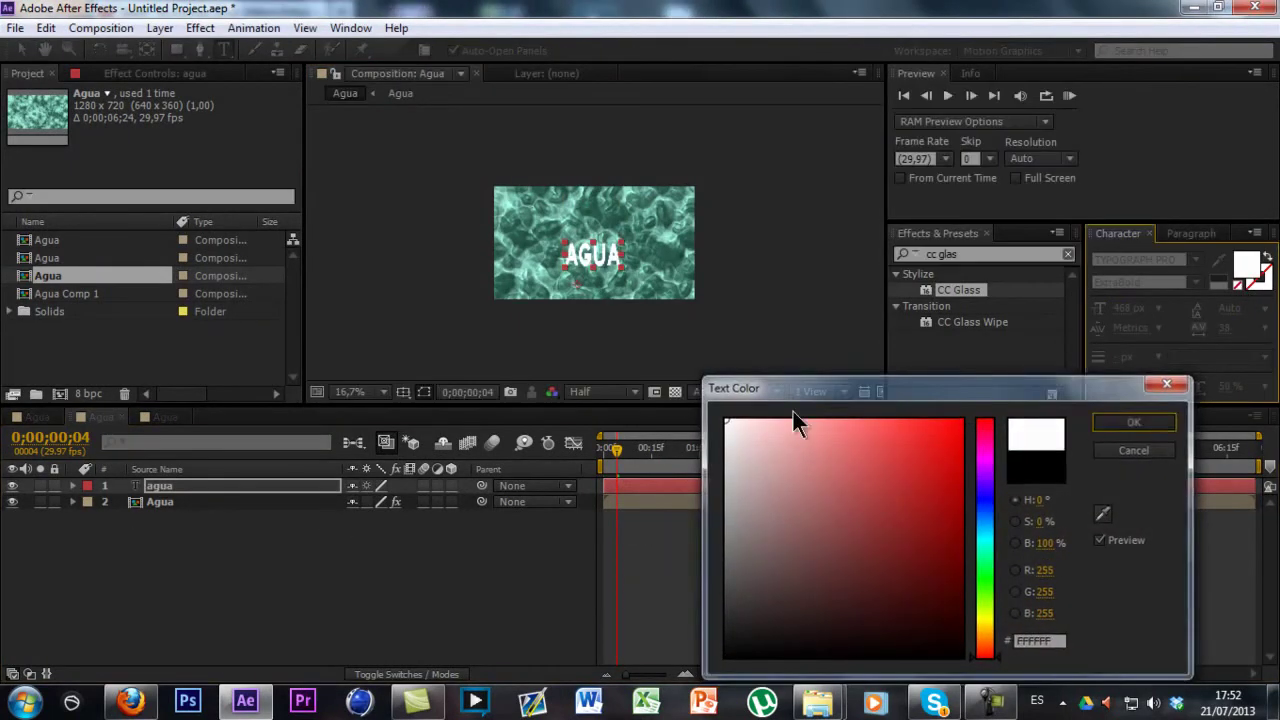
# Step: Fit the composition in the viewer and set the agua text layer's blending mode to Screen
pyautogui.scroll(2, 560, 300)
pyautogui.click(358, 392)
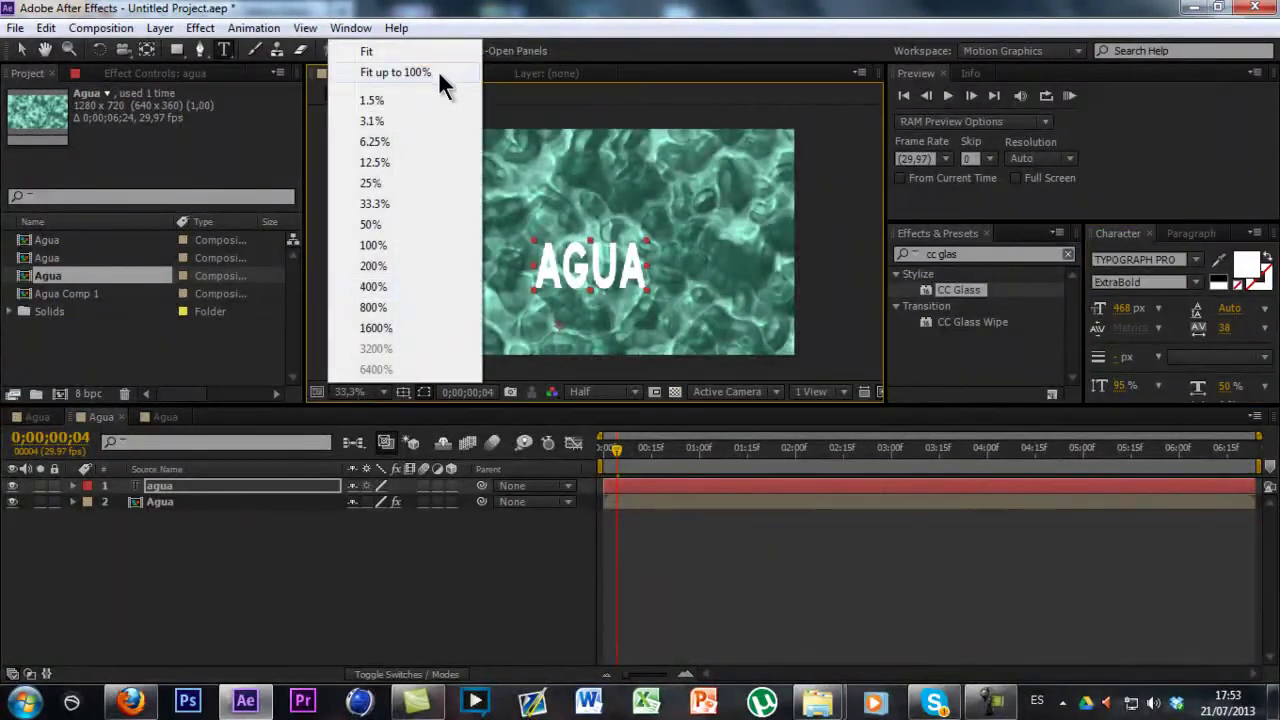
pyautogui.click(440, 69)
pyautogui.click(366, 674)
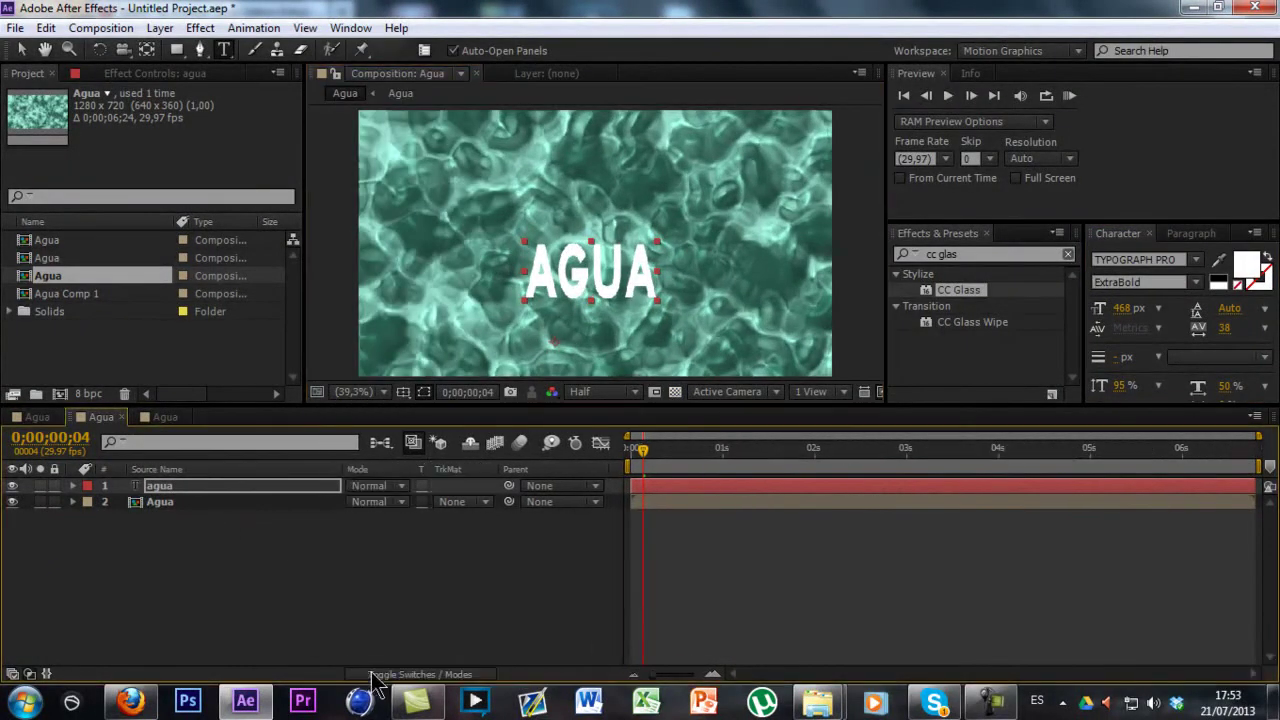
pyautogui.click(372, 485)
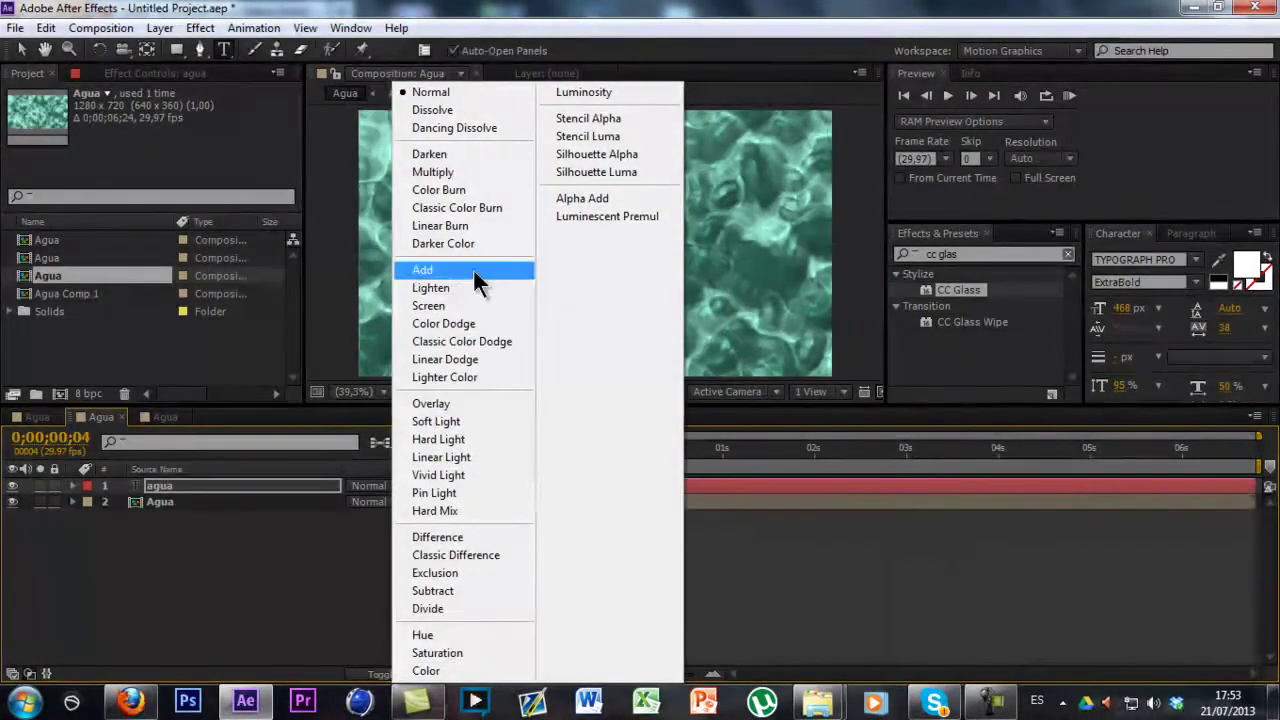
pyautogui.click(471, 306)
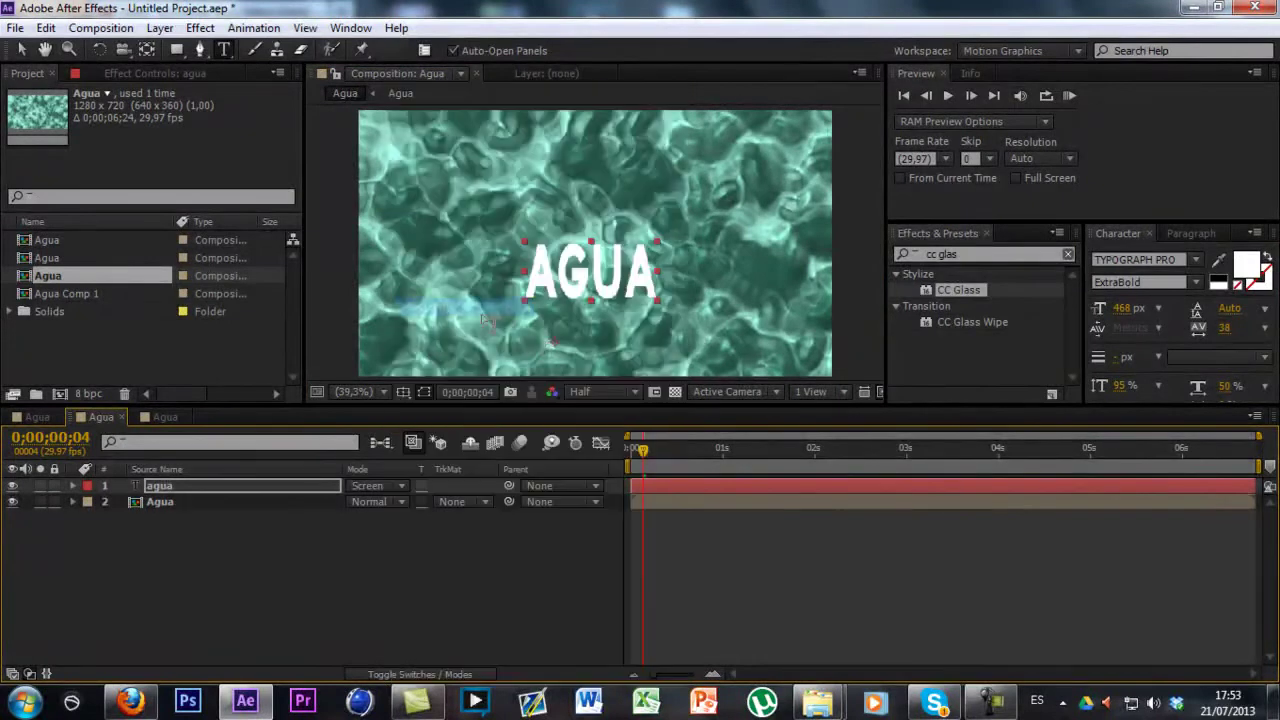
# Step: Move the agua text up to the centre of the frame, to position about 538.6, 539.1
pyautogui.click(281, 489)
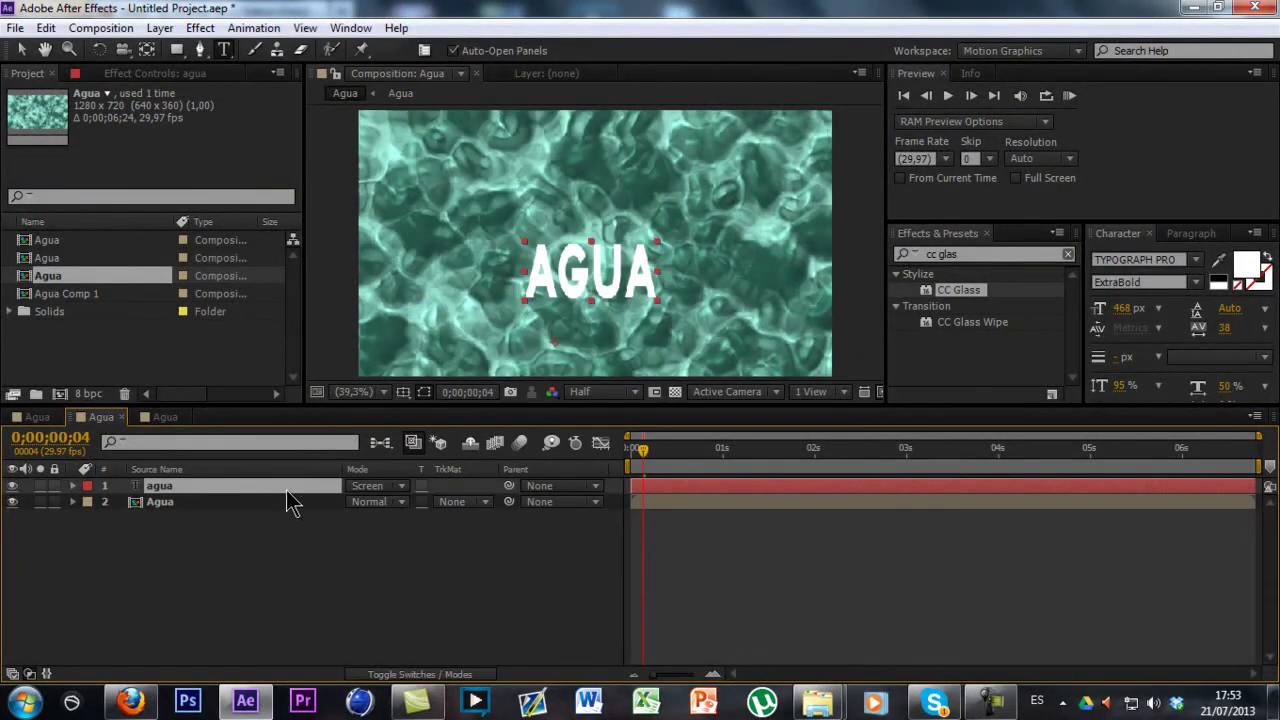
pyautogui.press('p')
pyautogui.moveTo(608, 265); pyautogui.dragTo(612, 232)
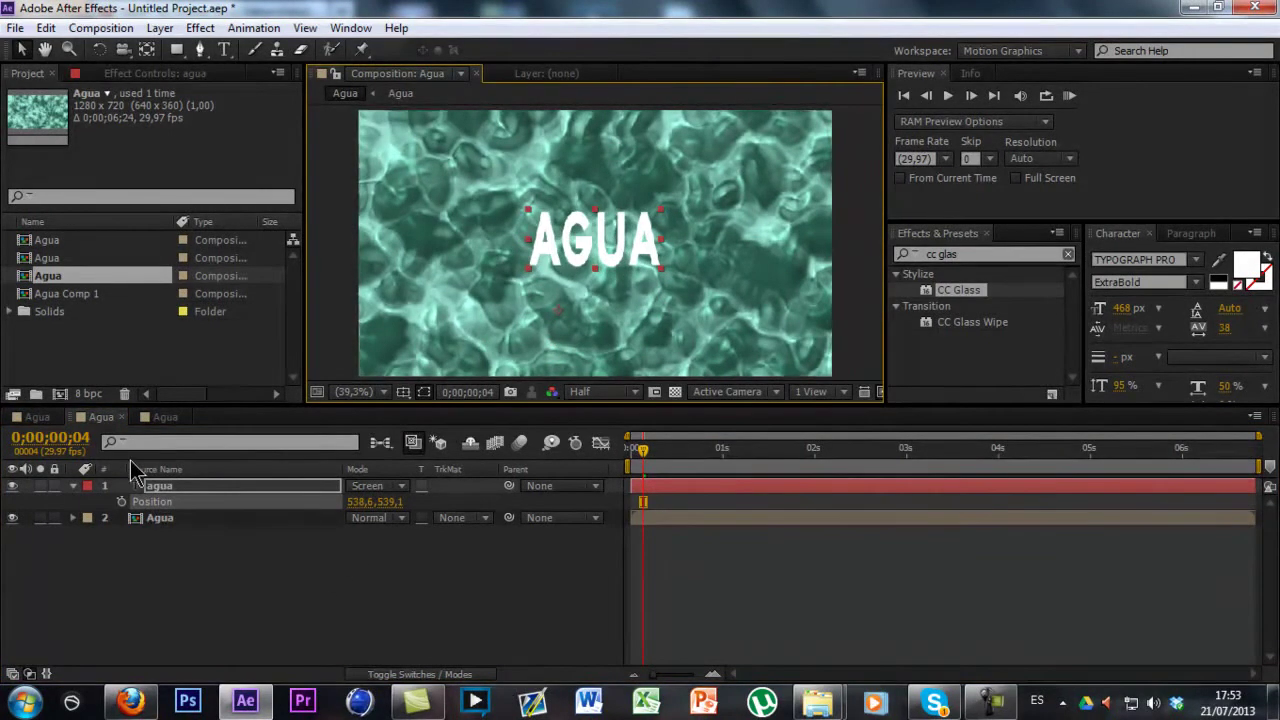
# Step: Duplicate the Fractal layer in the nested Agua composition and delete the Tritone effect from the copy
pyautogui.doubleClick(168, 522)
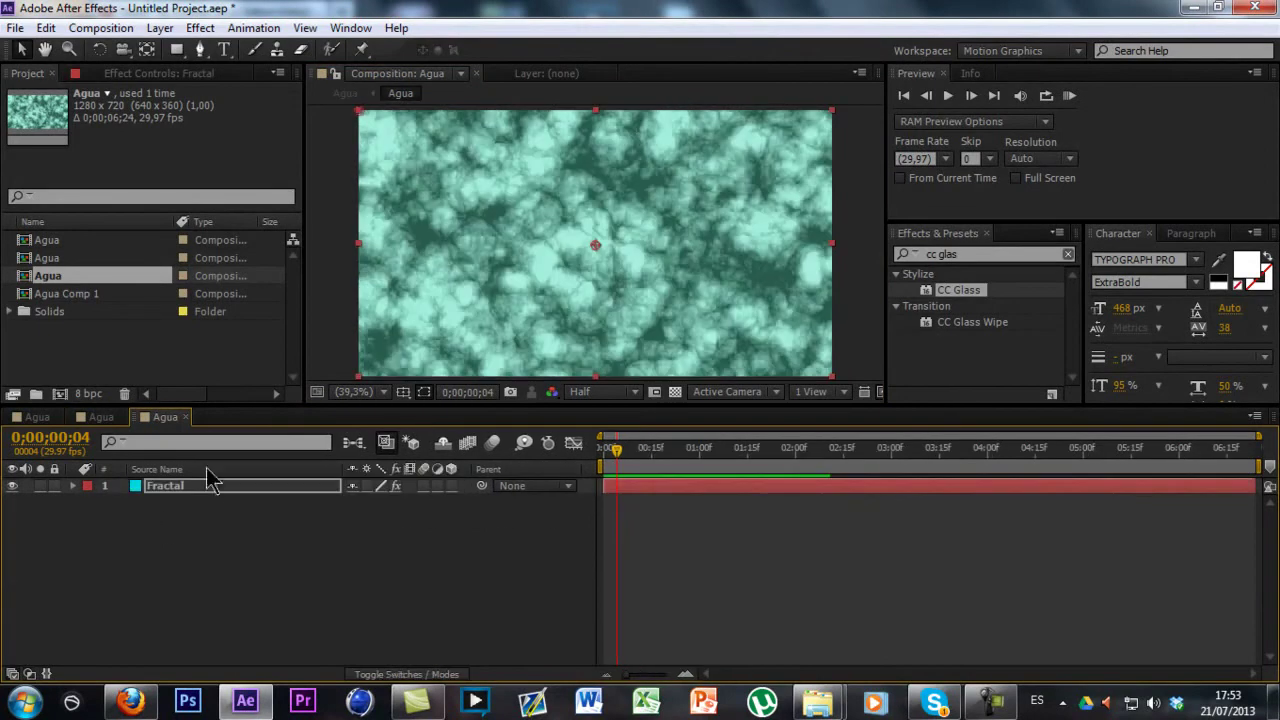
pyautogui.click(222, 496)
pyautogui.hotkey('ctrl', 'd')
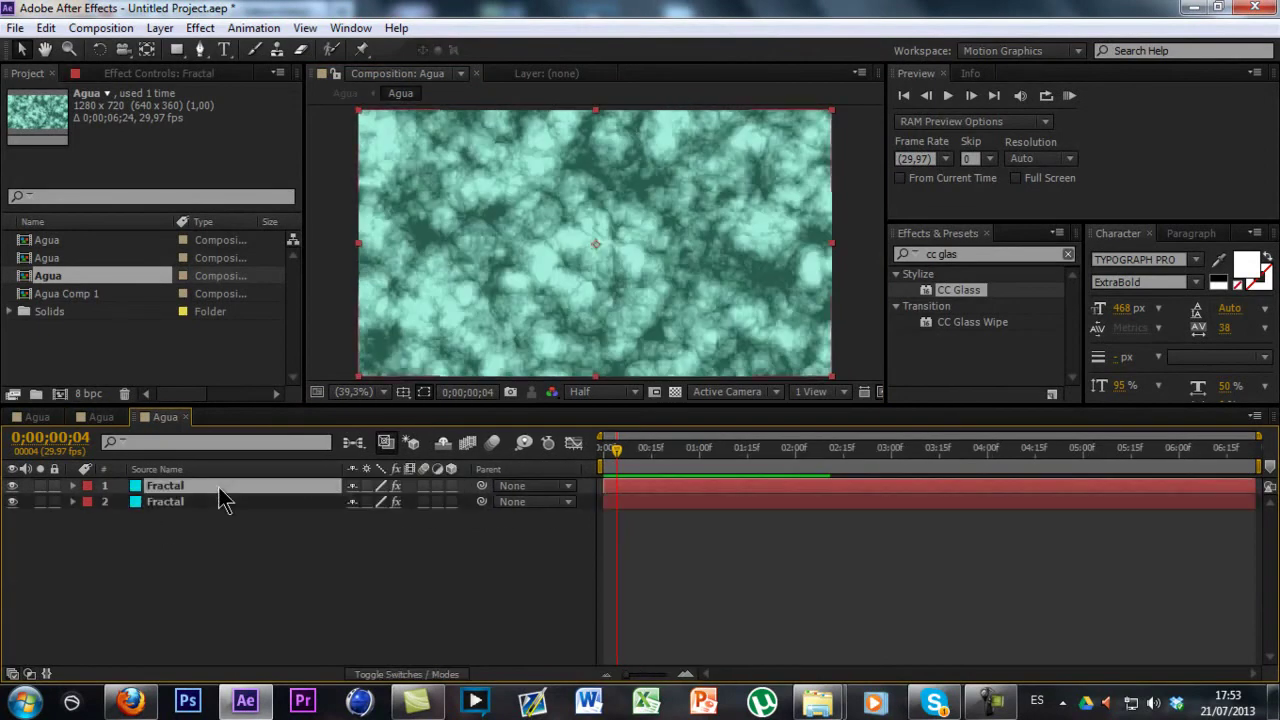
pyautogui.click(201, 78)
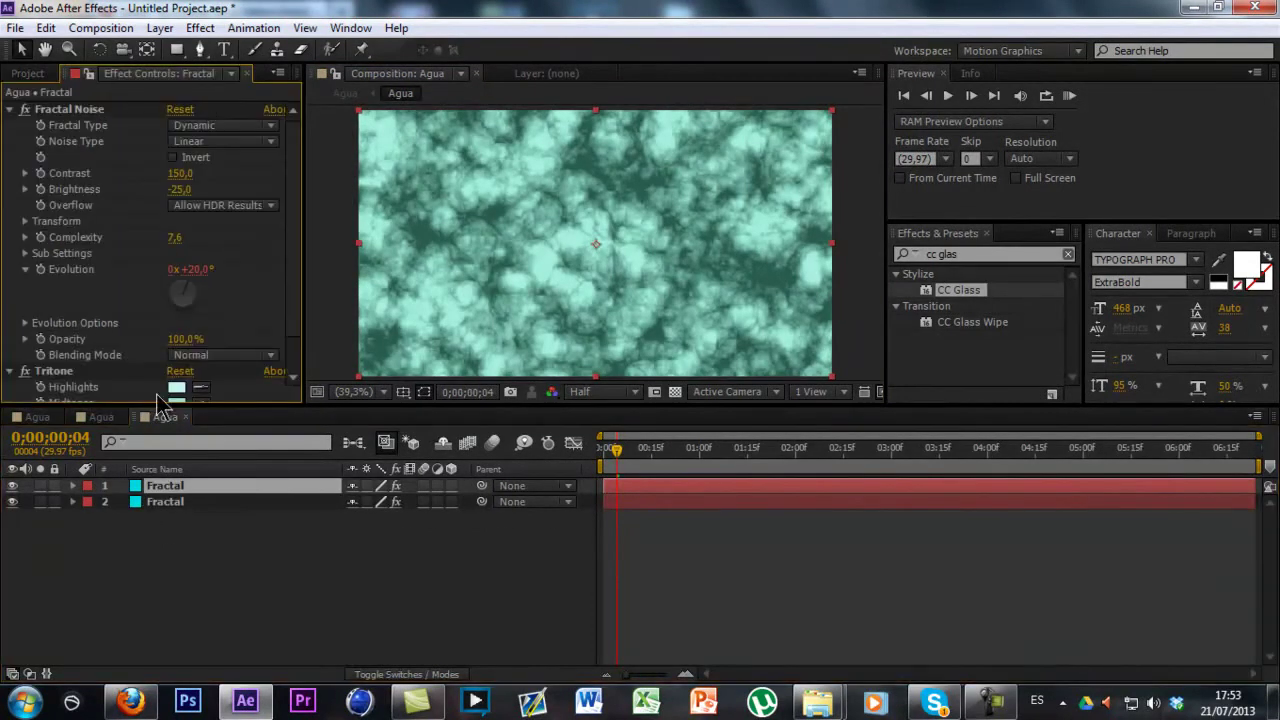
pyautogui.click(55, 374)
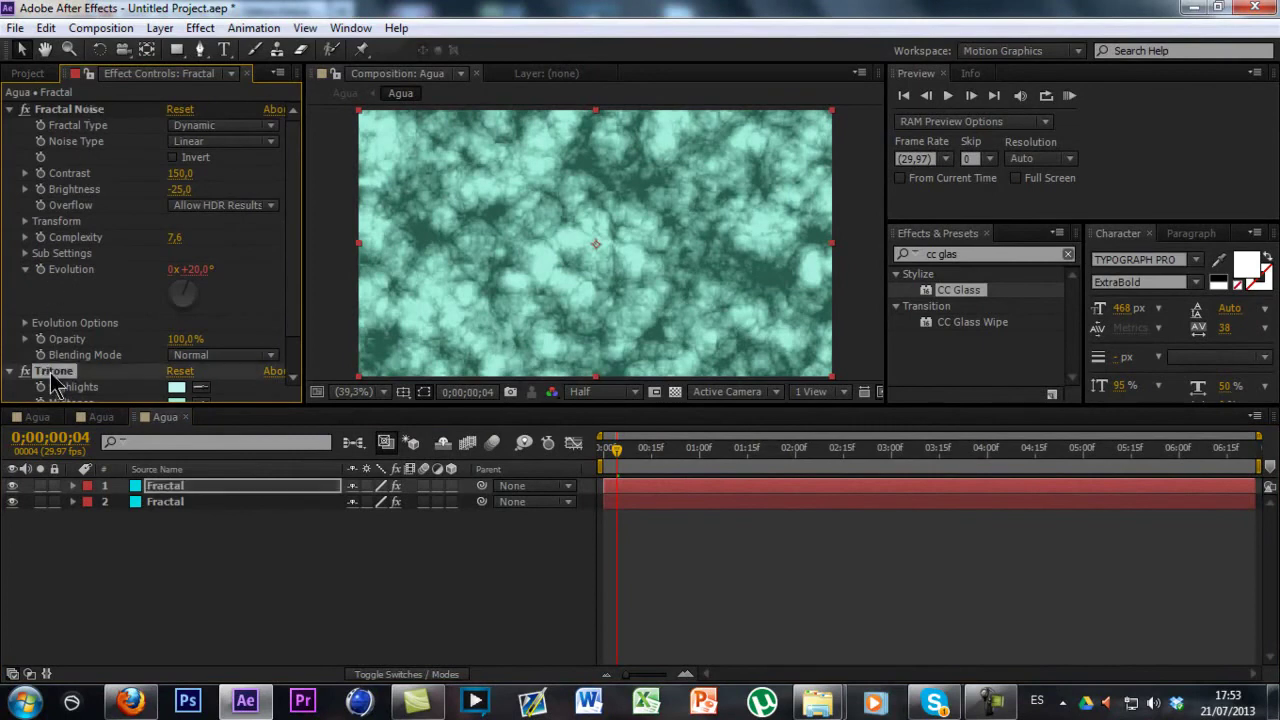
pyautogui.press('Delete')
pyautogui.click(95, 115)
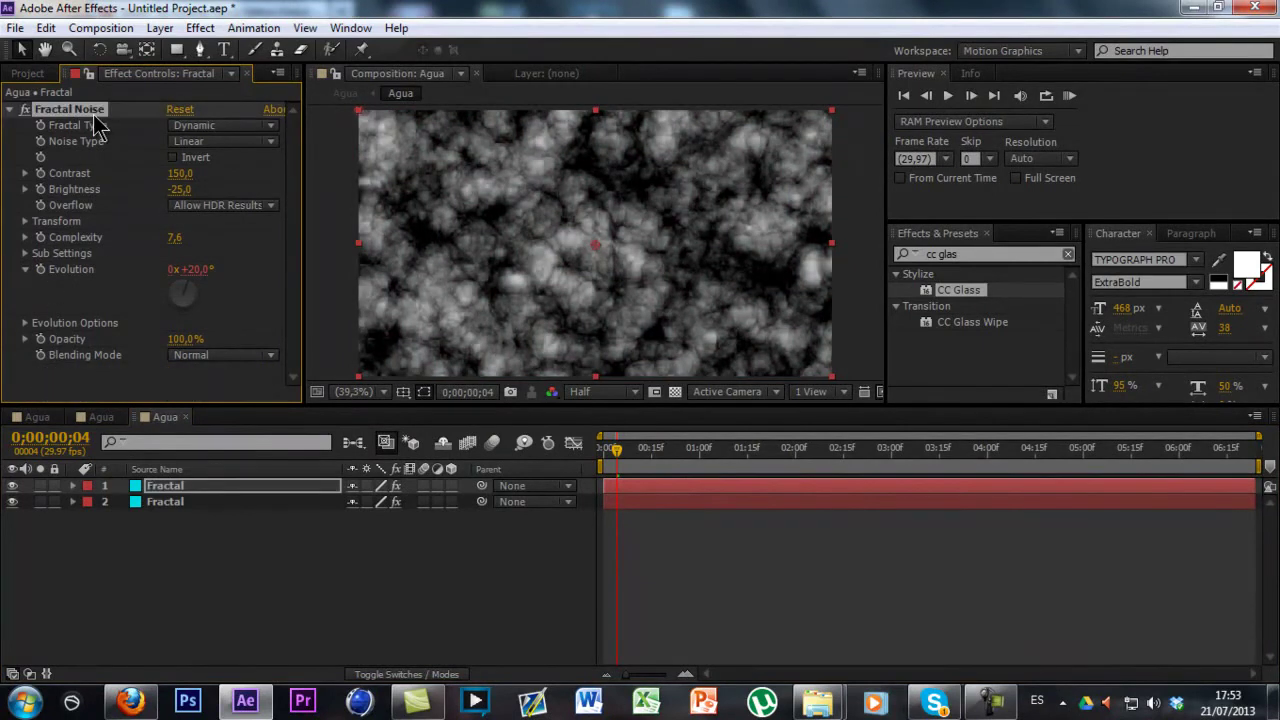
# Step: Move the black-and-white Fractal copy out of the nested composition and into the parent Agua composition
pyautogui.click(185, 491)
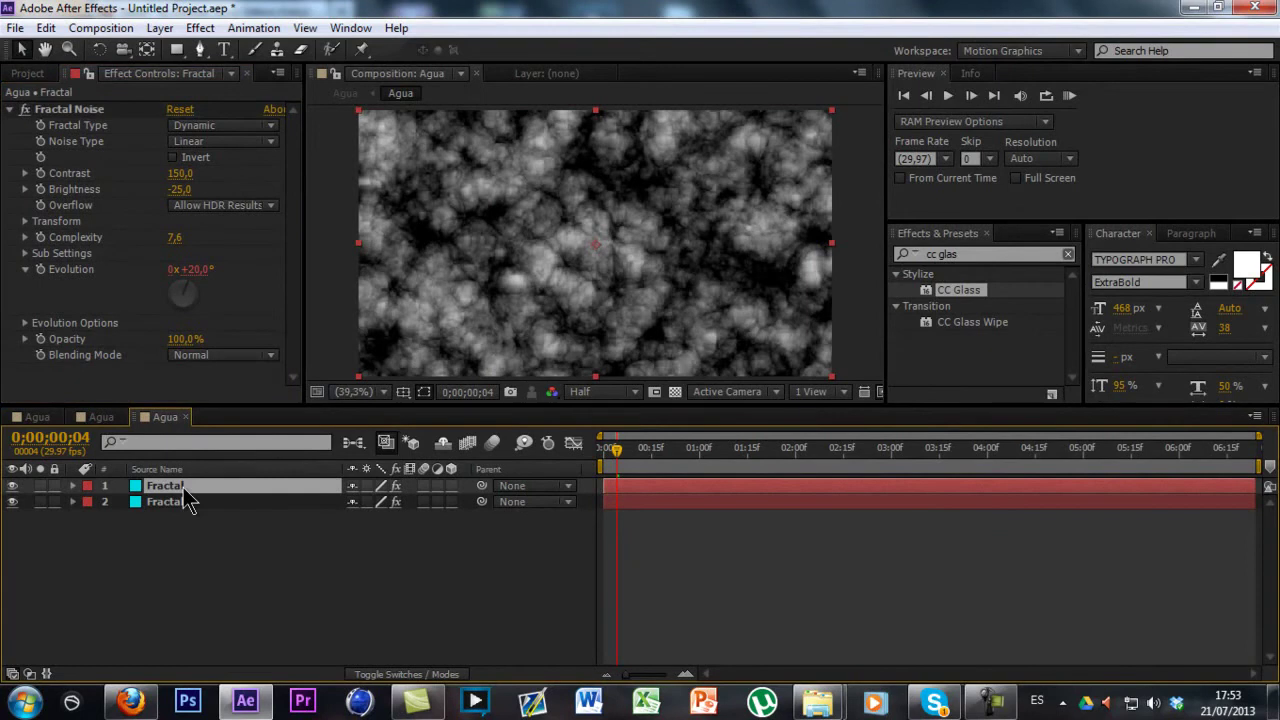
pyautogui.hotkey('ctrl', 'z')
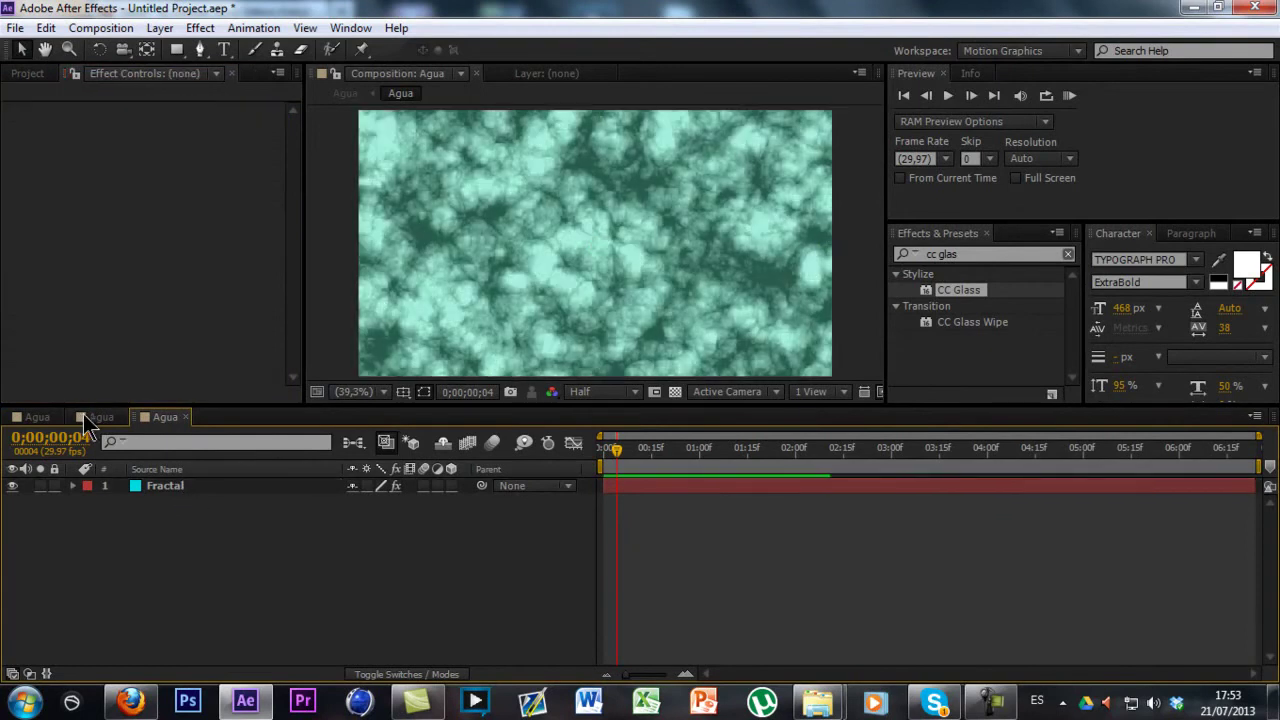
pyautogui.click(81, 414)
pyautogui.click(236, 600)
pyautogui.hotkey('ctrl', 'v')
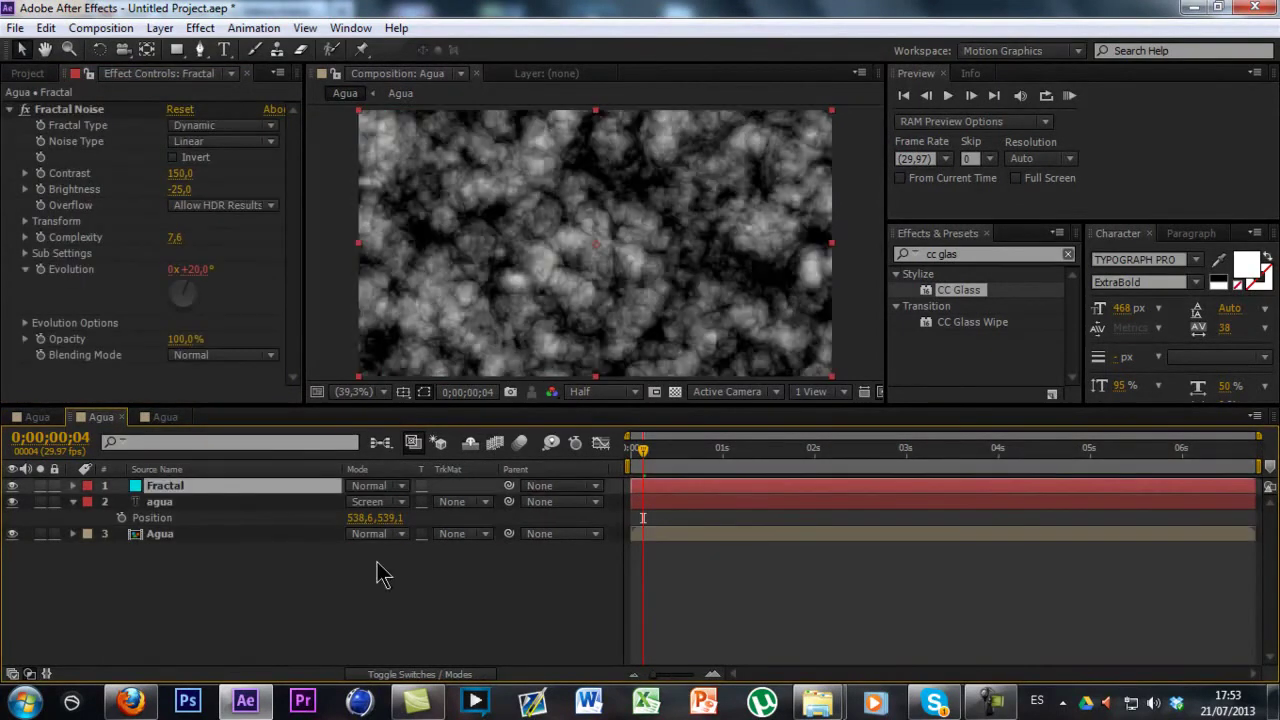
# Step: Hide the pasted Fractal layer and pre-compose it as "Displacement map", moving all attributes into the new composition
pyautogui.click(13, 487)
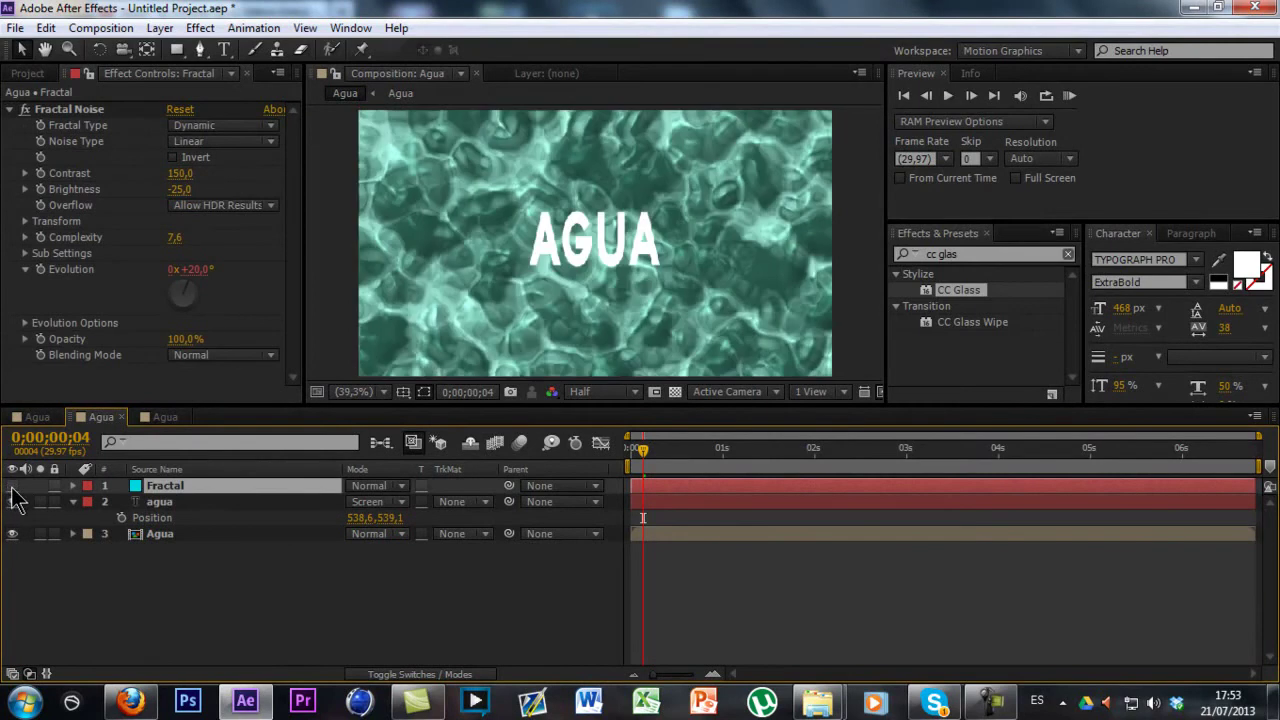
pyautogui.rightClick(229, 483)
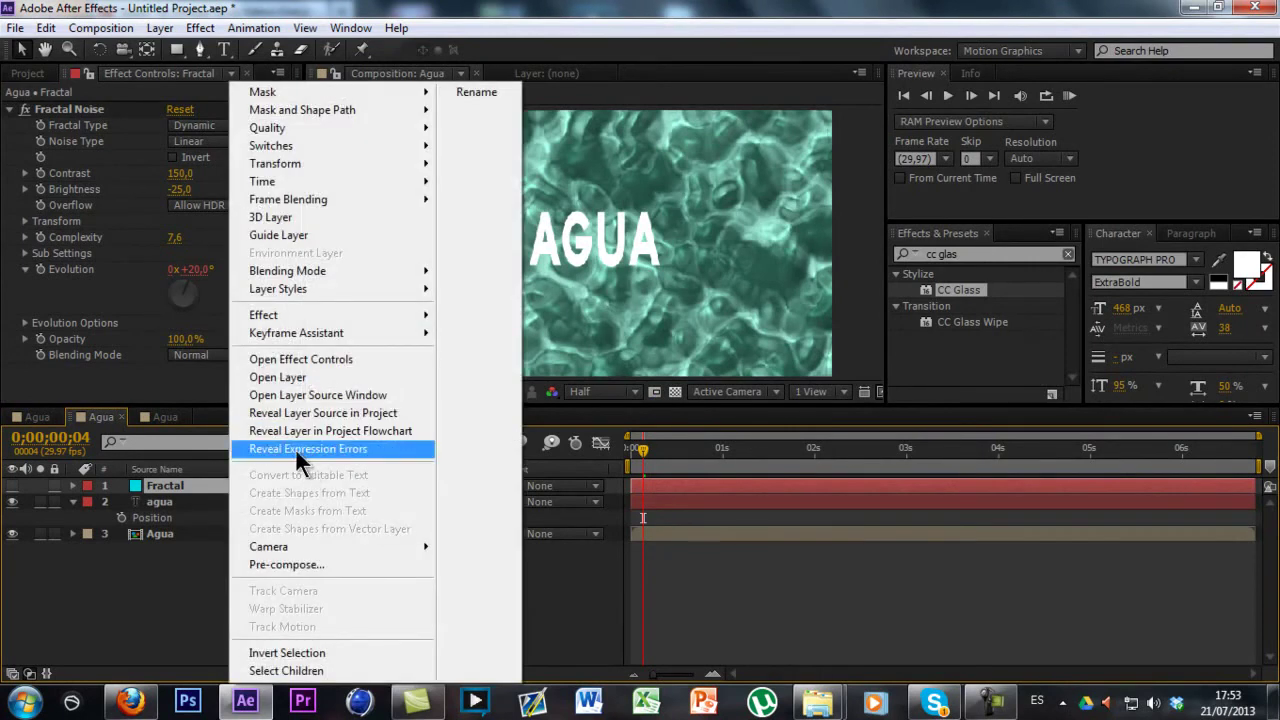
pyautogui.click(312, 562)
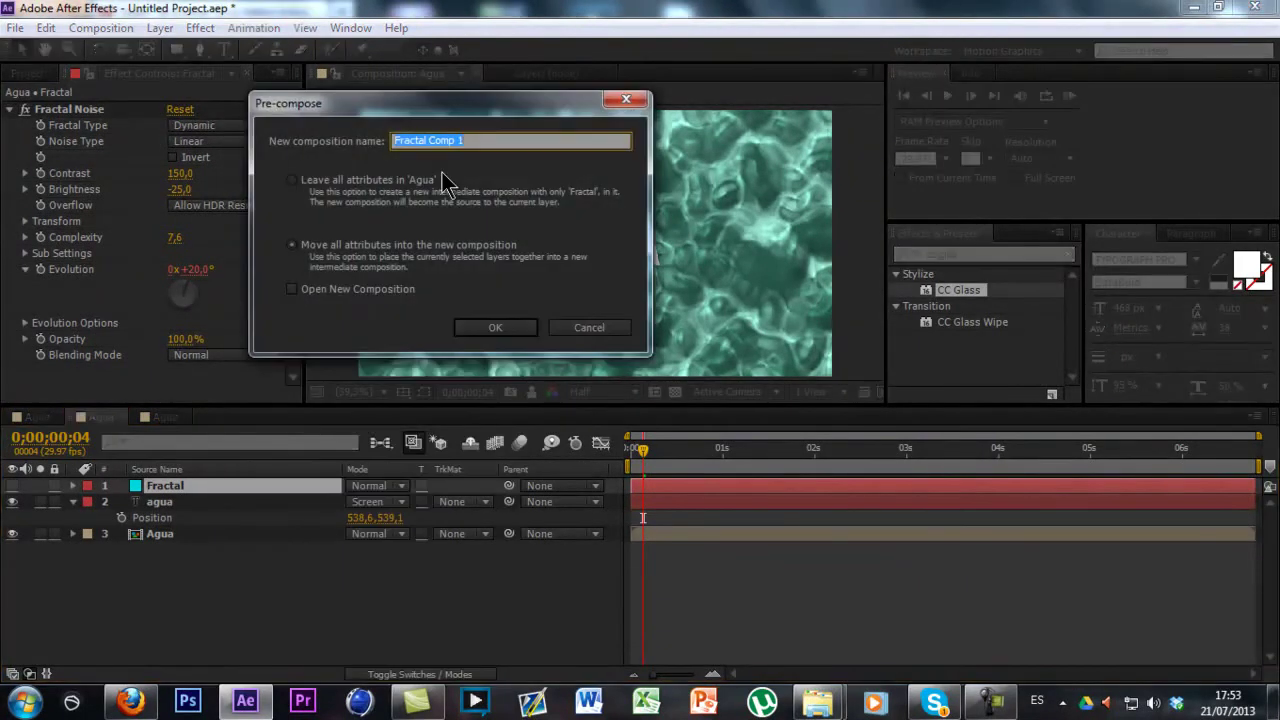
pyautogui.write('Displacement map')
pyautogui.press('Return')
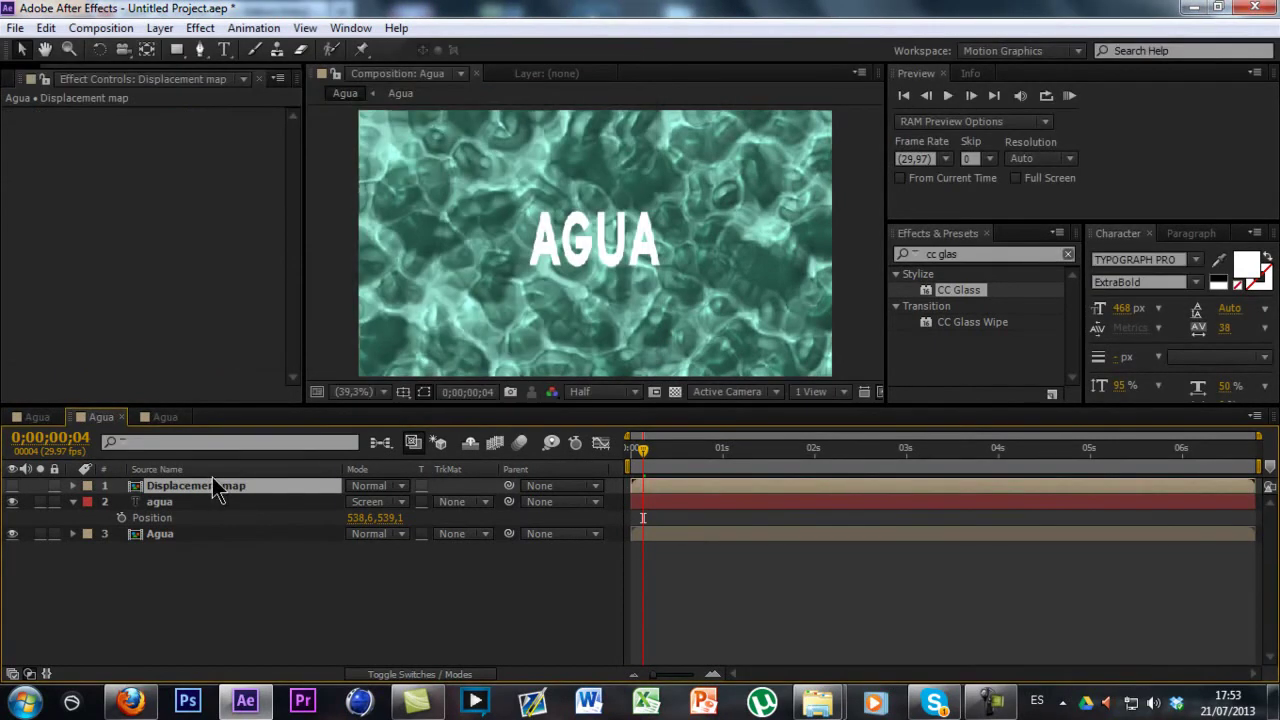
# Step: Apply the Displacement Map effect to the agua text, using the Displacement map layer with maximum displacement 17 horizontally and 18 vertically
pyautogui.click(192, 503)
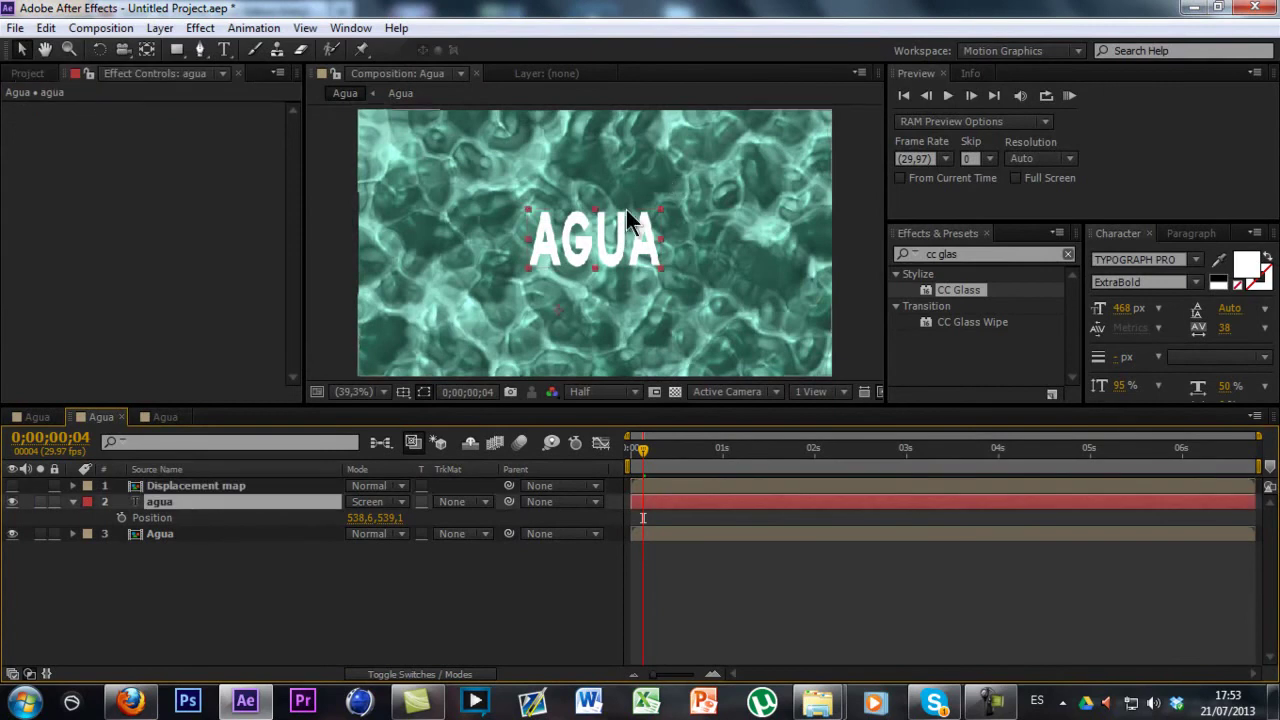
pyautogui.click(1011, 253)
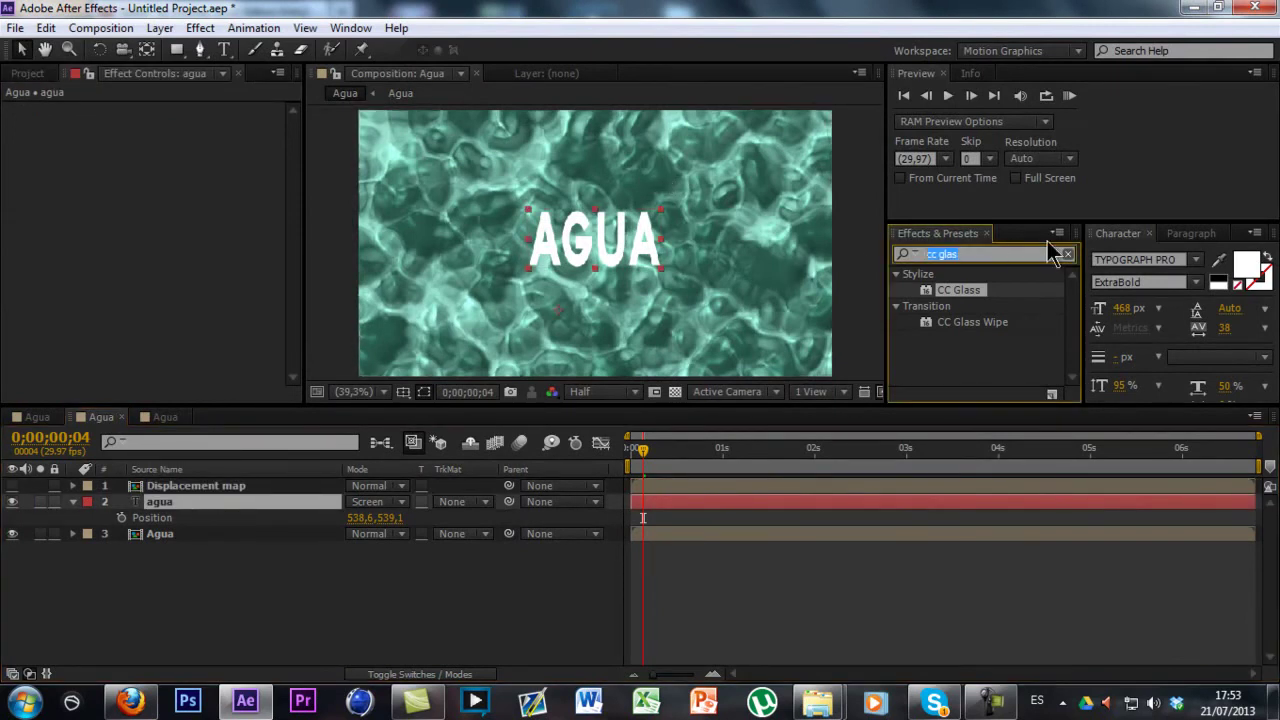
pyautogui.write('dis')
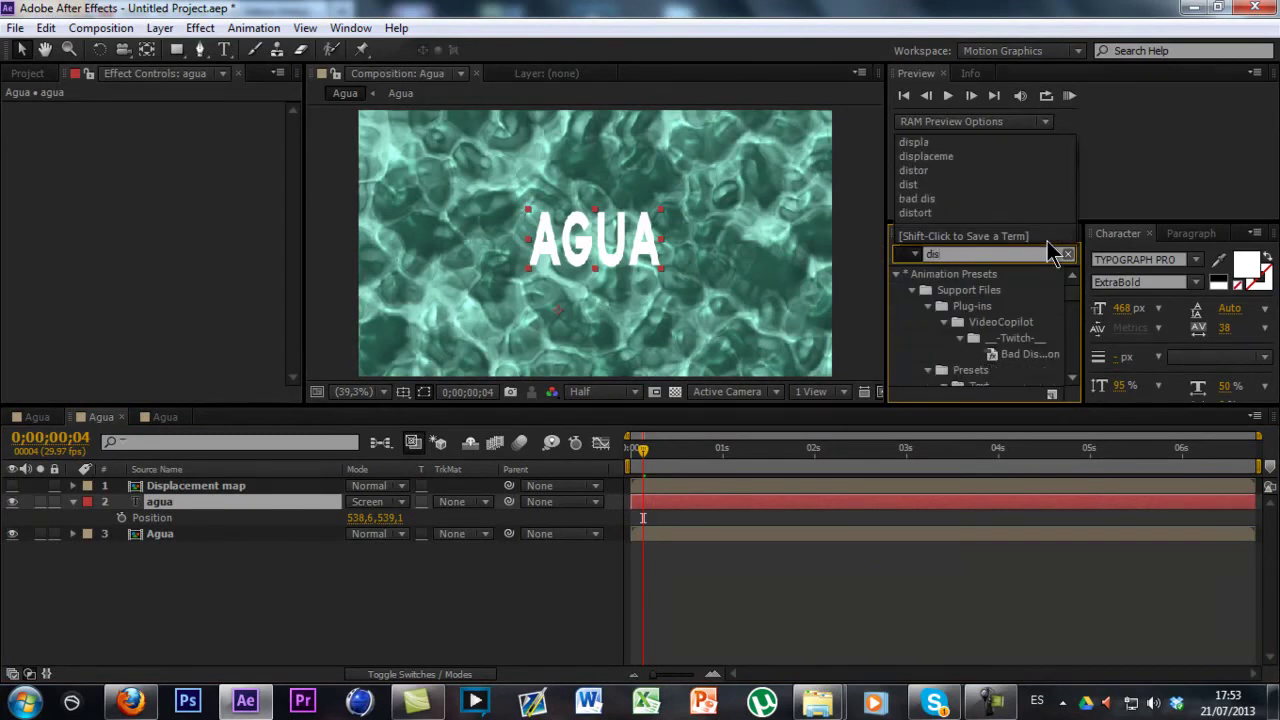
pyautogui.write('place')
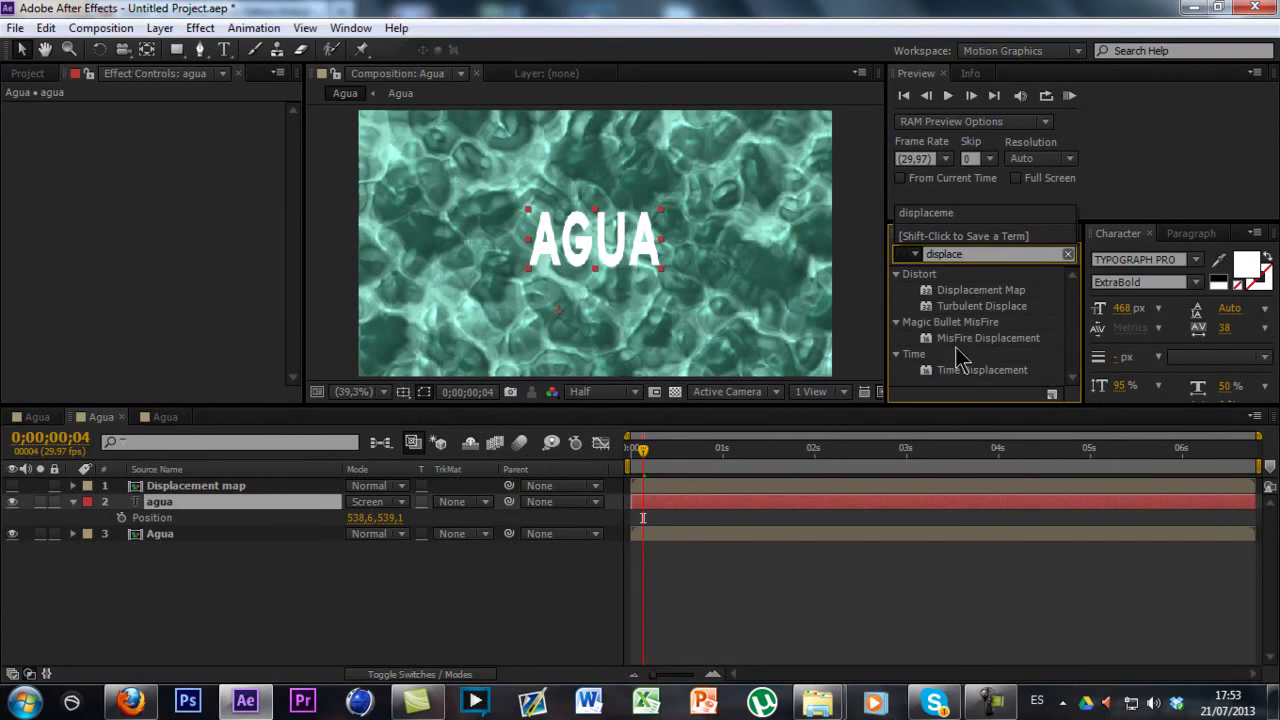
pyautogui.moveTo(977, 292); pyautogui.dragTo(165, 512)
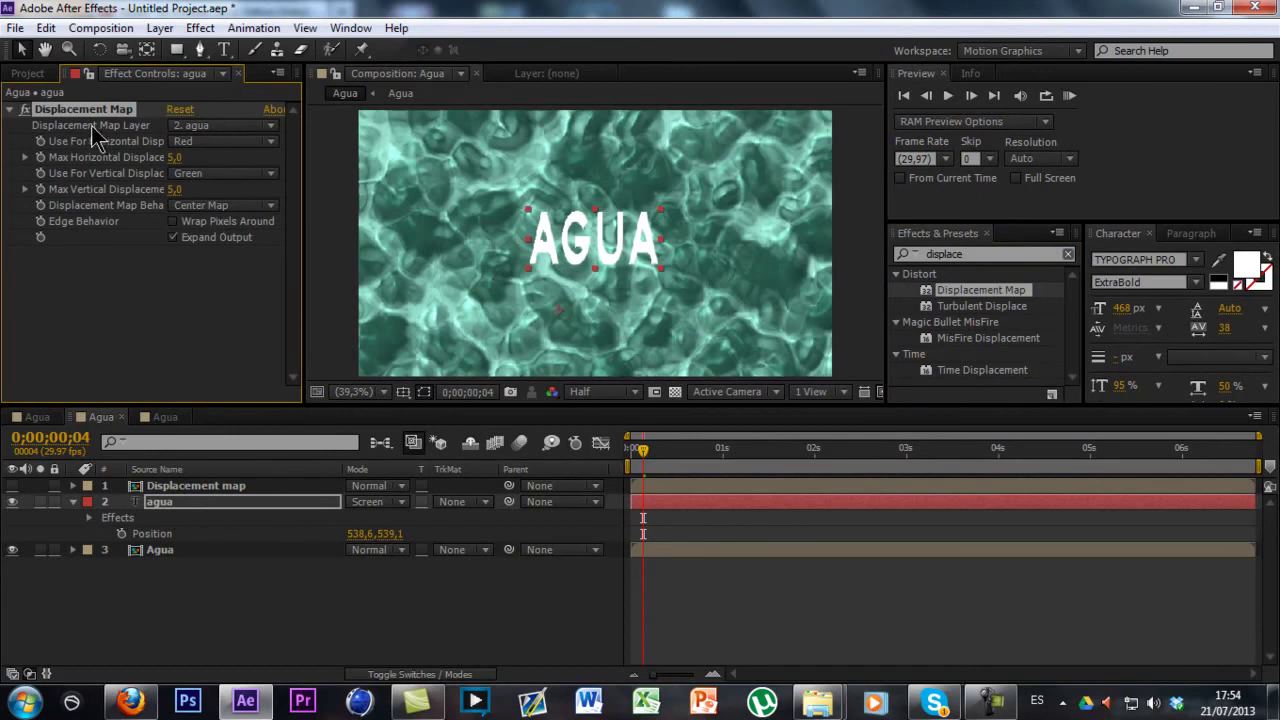
pyautogui.click(182, 127)
pyautogui.click(230, 175)
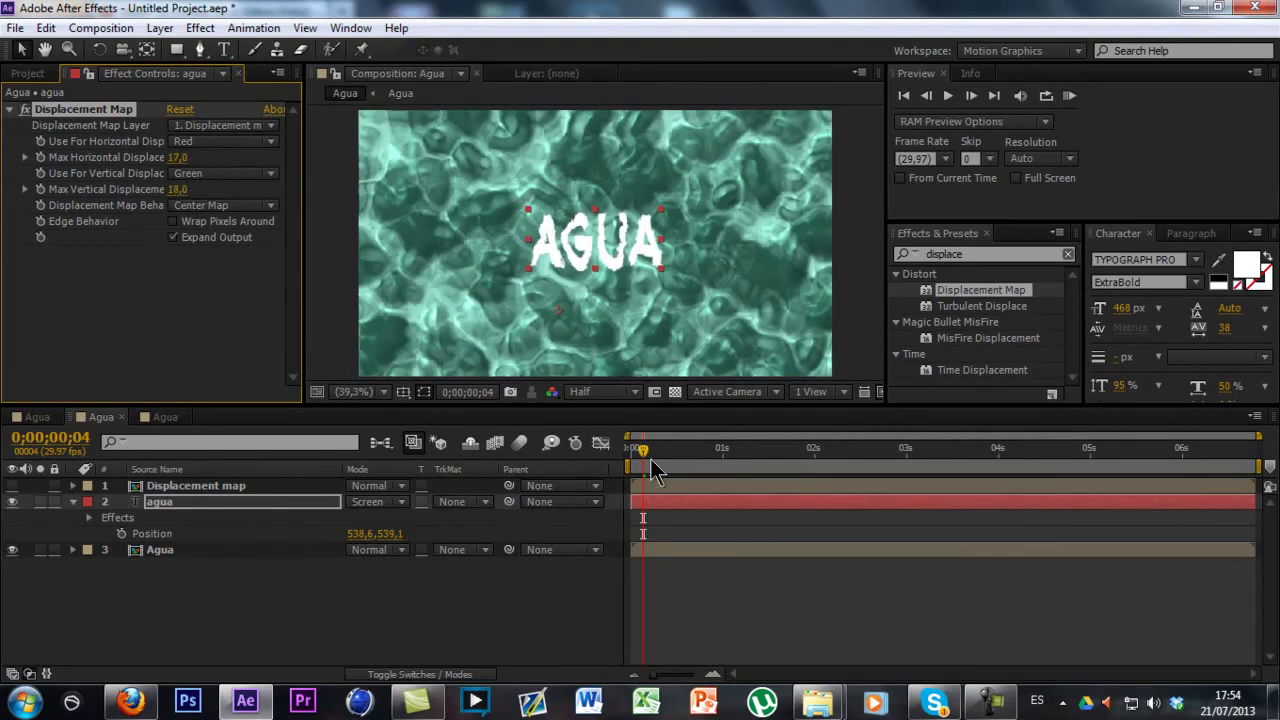
# Step: Play and scrub the composition to preview the displaced agua text over the water
pyautogui.press('KP_0')
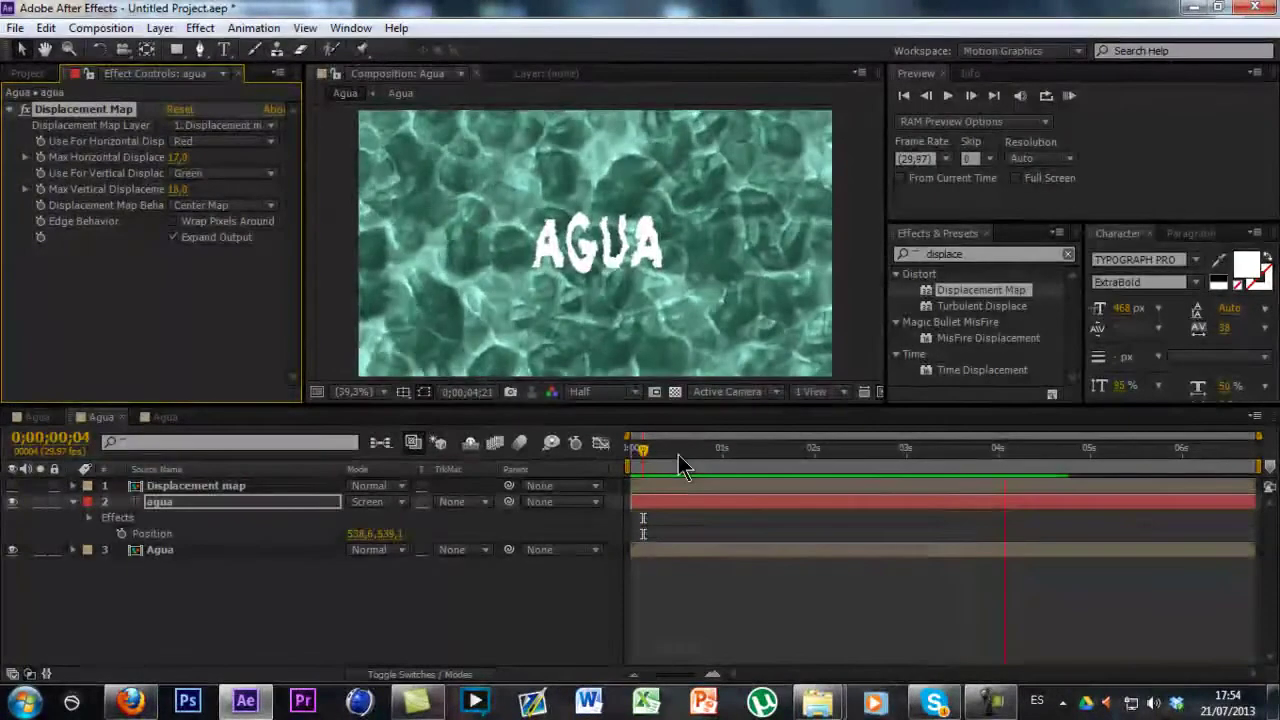
pyautogui.click(720, 465)
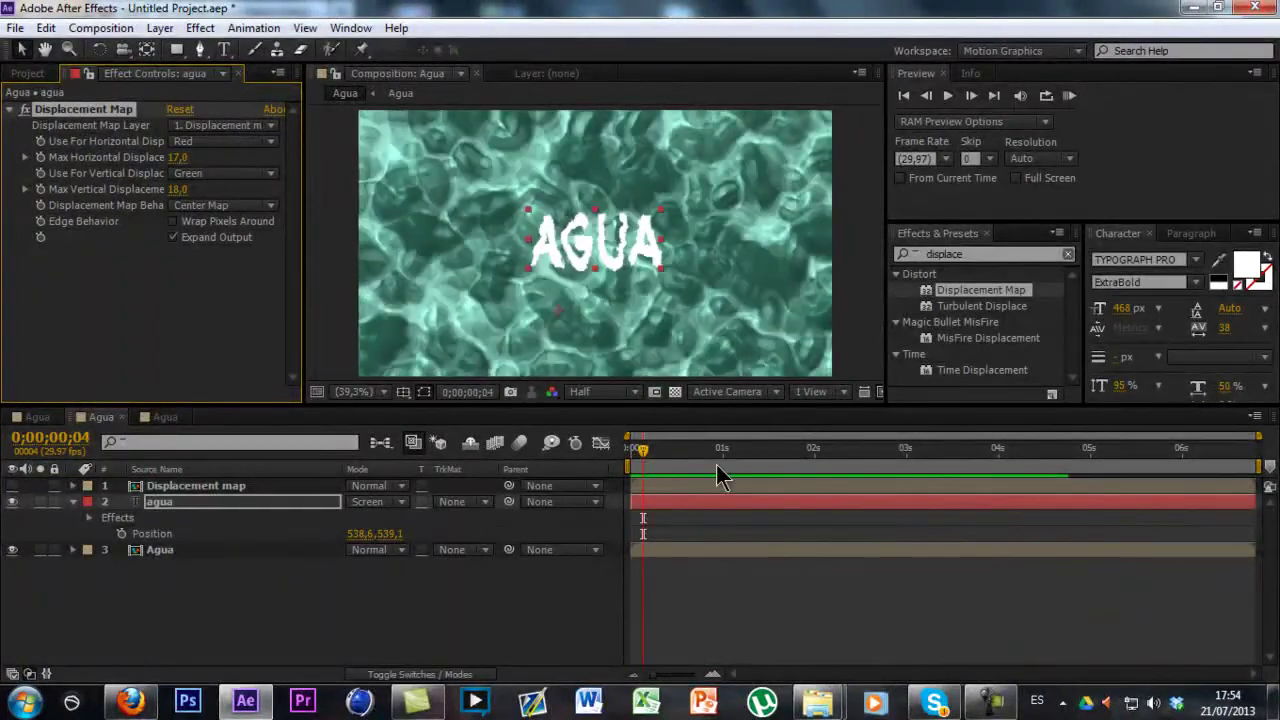
pyautogui.moveTo(645, 463); pyautogui.dragTo(745, 466)
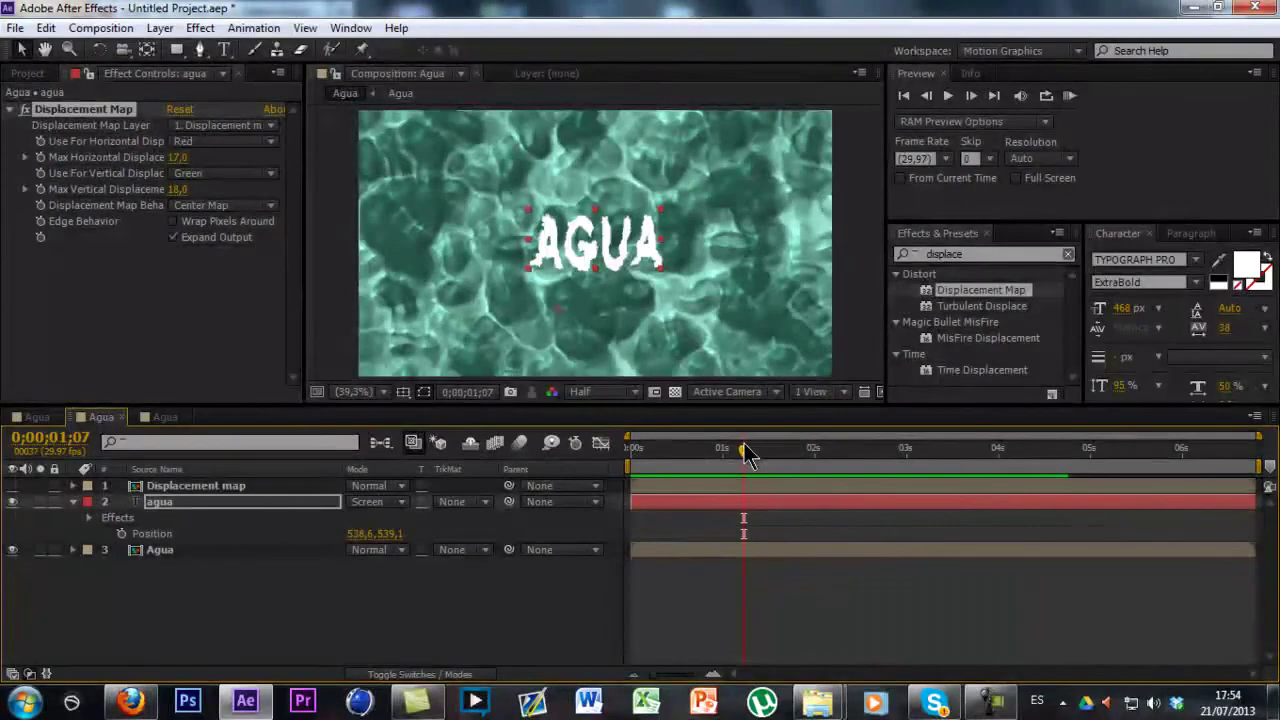
pyautogui.moveTo(740, 447); pyautogui.dragTo(620, 455)
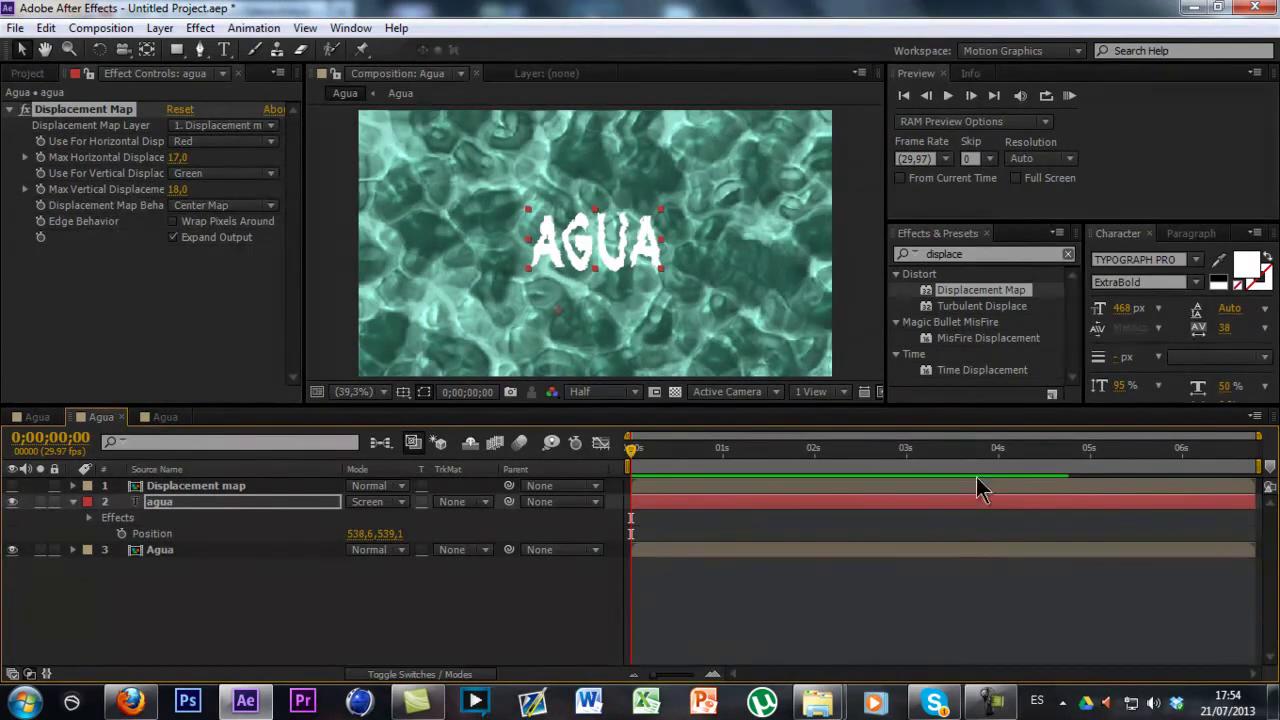
pyautogui.click(985, 703)
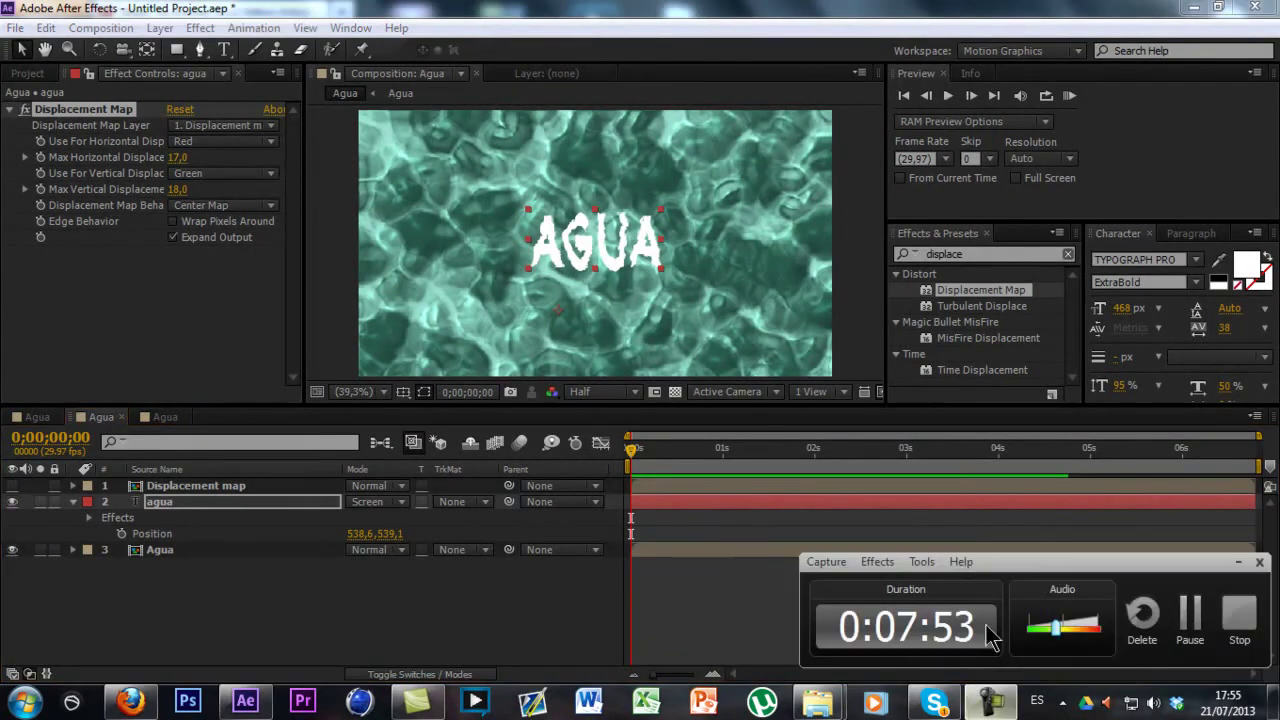